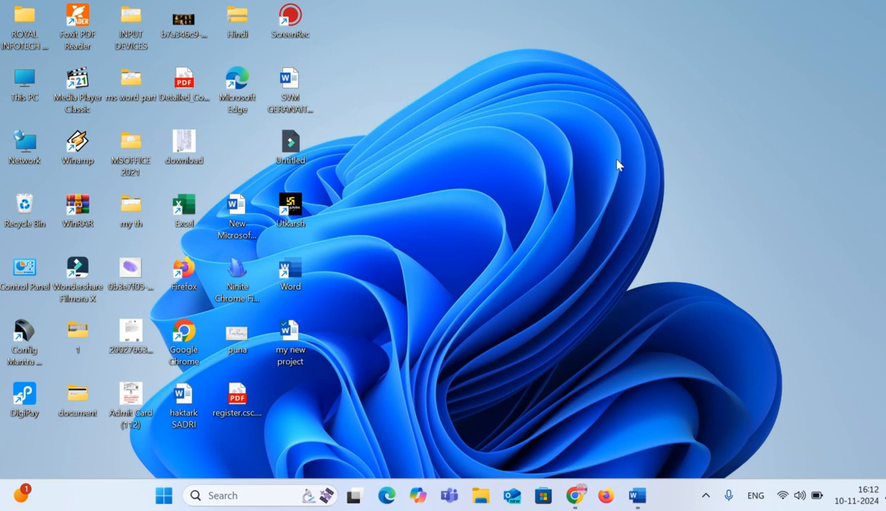
# Switch to the New Microsoft Word Document window and go to the title at the start of the document.
pyautogui.moveTo(637, 493)
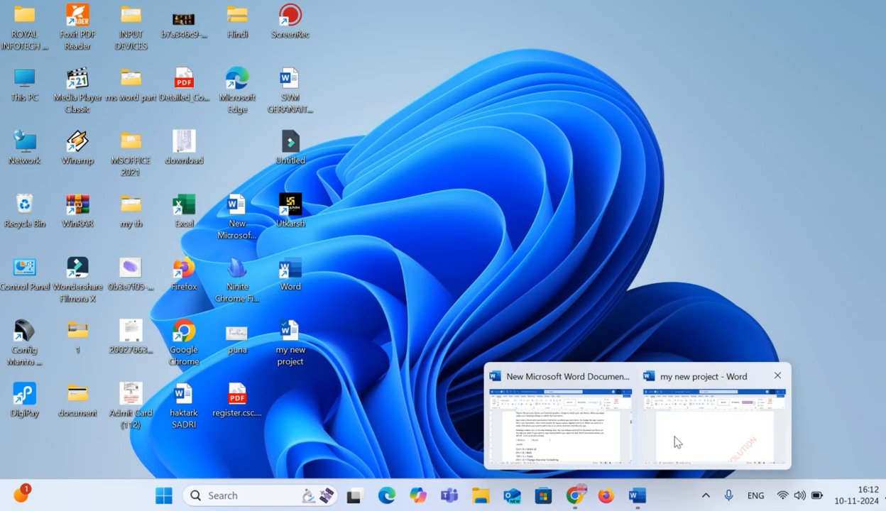
pyautogui.click(588, 425)
pyautogui.scroll(10, 506, 383)
pyautogui.scroll(1, 426, 283)
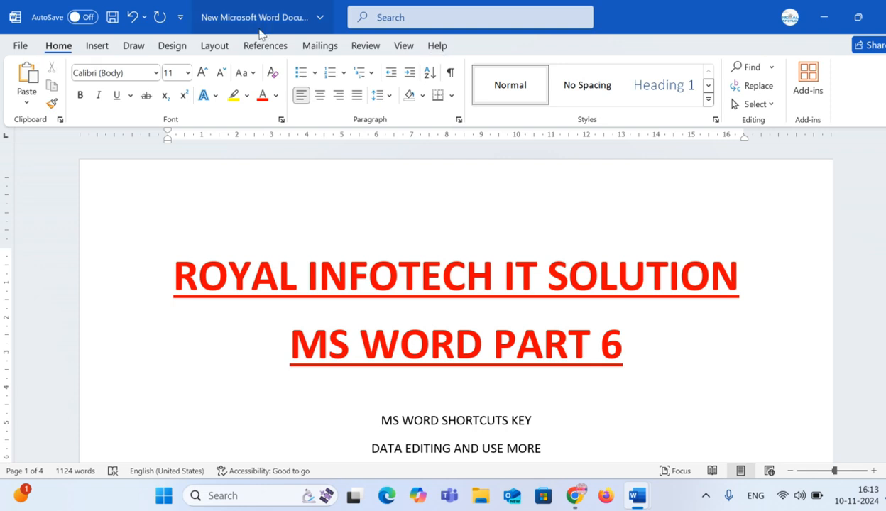
pyautogui.click(372, 48)
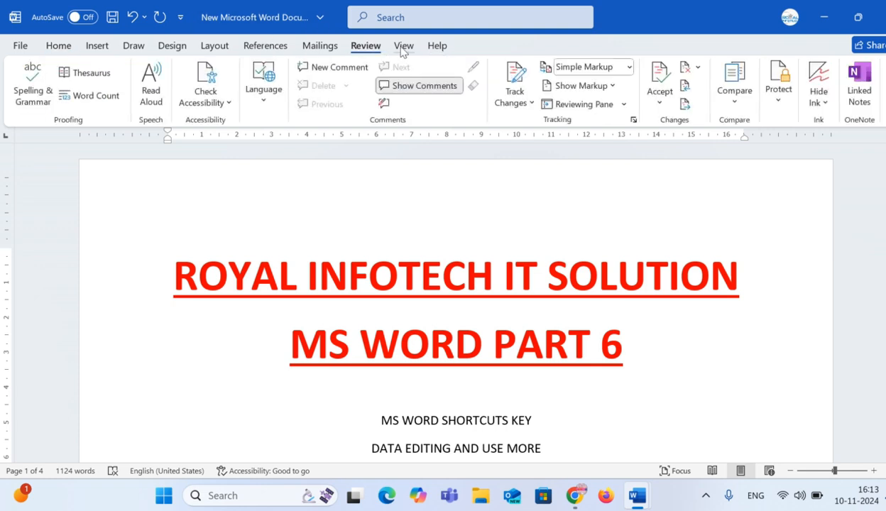
pyautogui.click(402, 49)
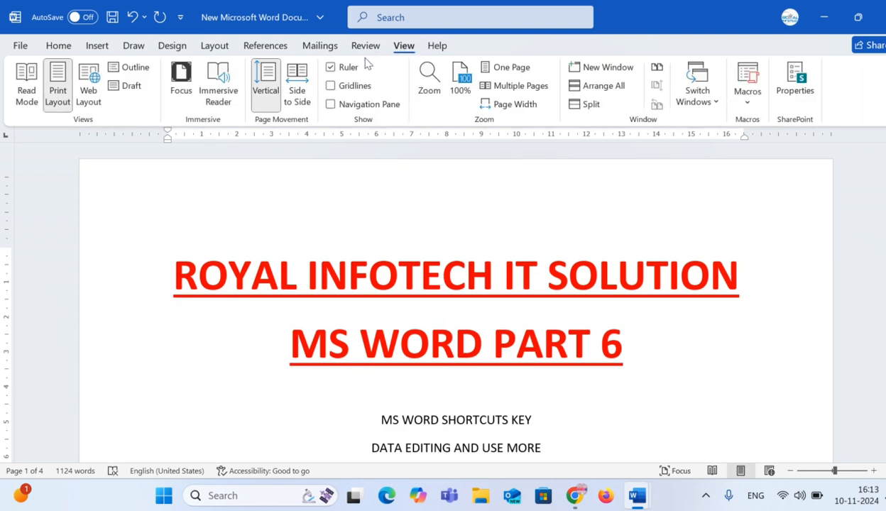
pyautogui.click(365, 47)
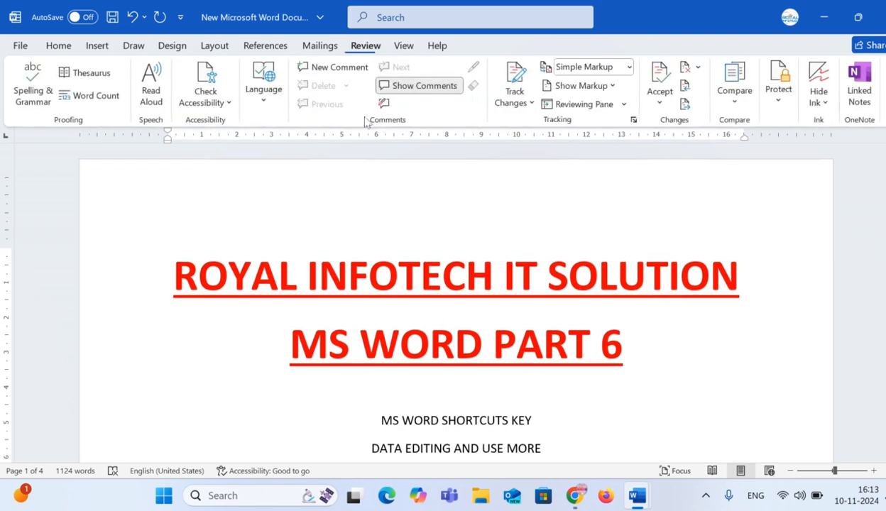
# Examine the sample paragraphs, the =rand() line and the beginning of the shortcut list on the first page.
pyautogui.scroll(-10, 362, 245)
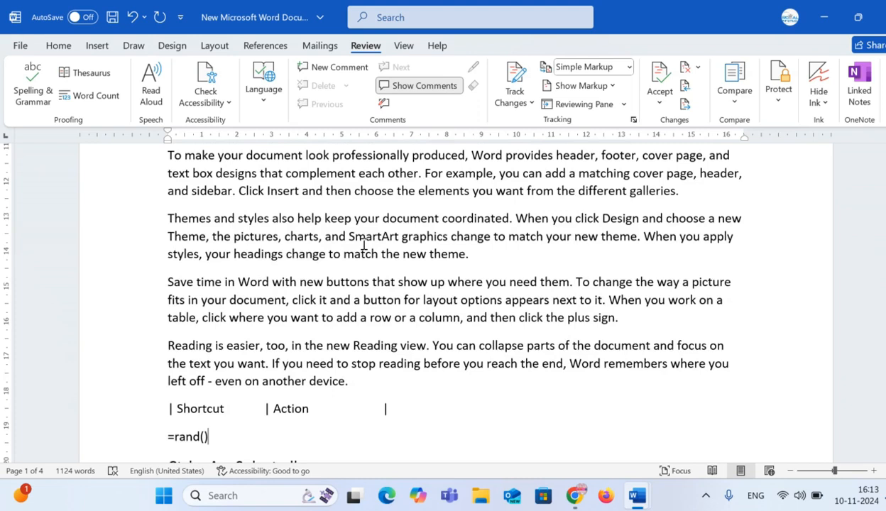
pyautogui.scroll(-3, 364, 245)
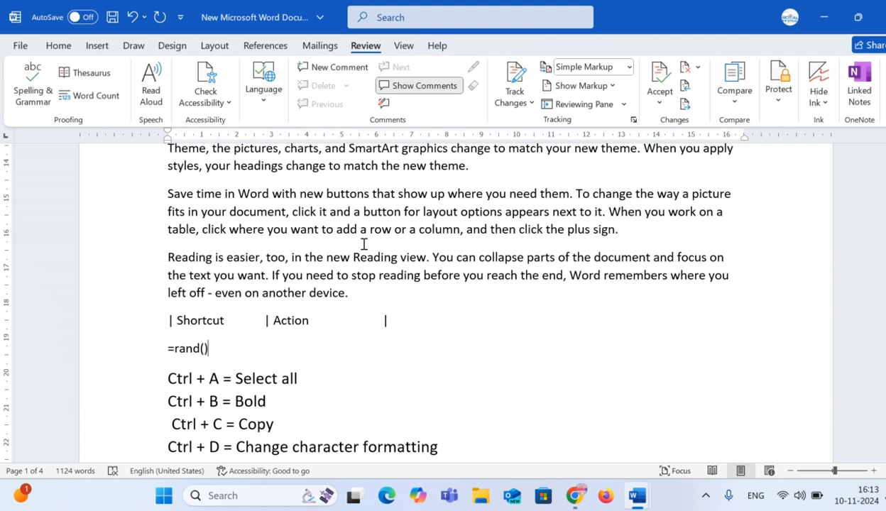
pyautogui.scroll(-1, 364, 245)
pyautogui.scroll(2, 369, 240)
pyautogui.scroll(-2, 245, 238)
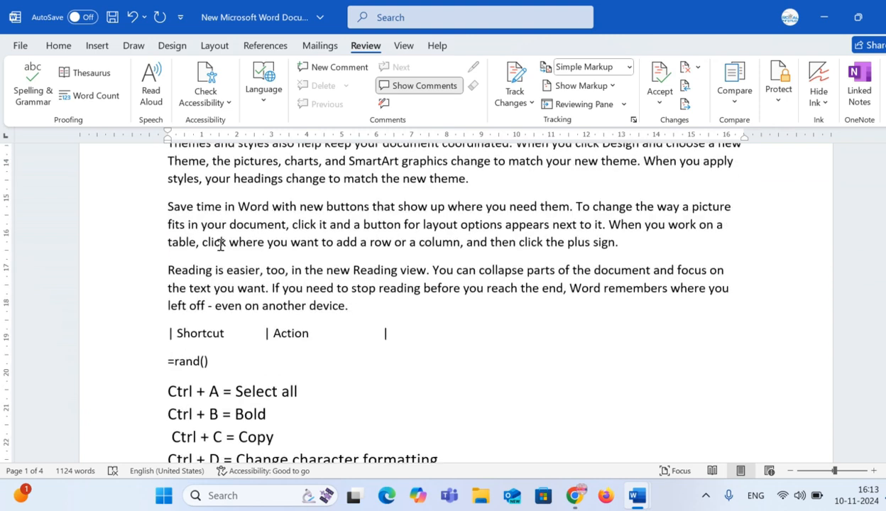
pyautogui.moveTo(218, 349); pyautogui.dragTo(157, 348)
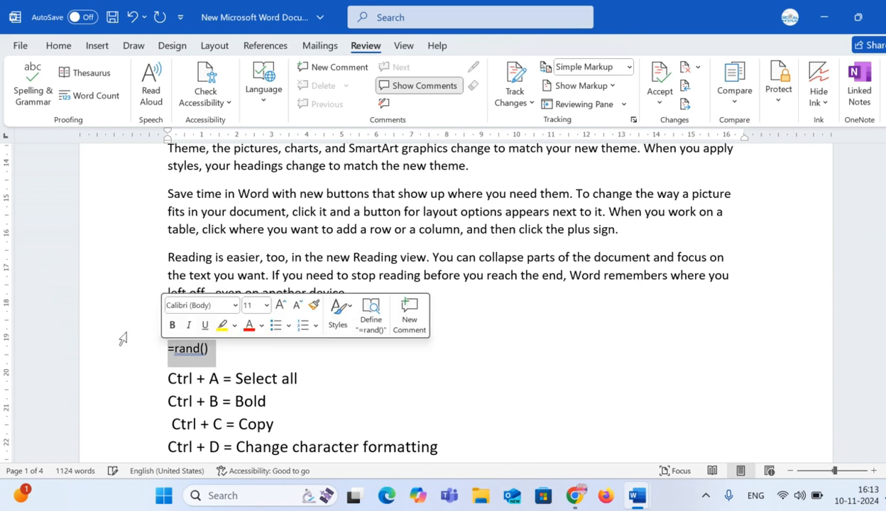
pyautogui.click(215, 353)
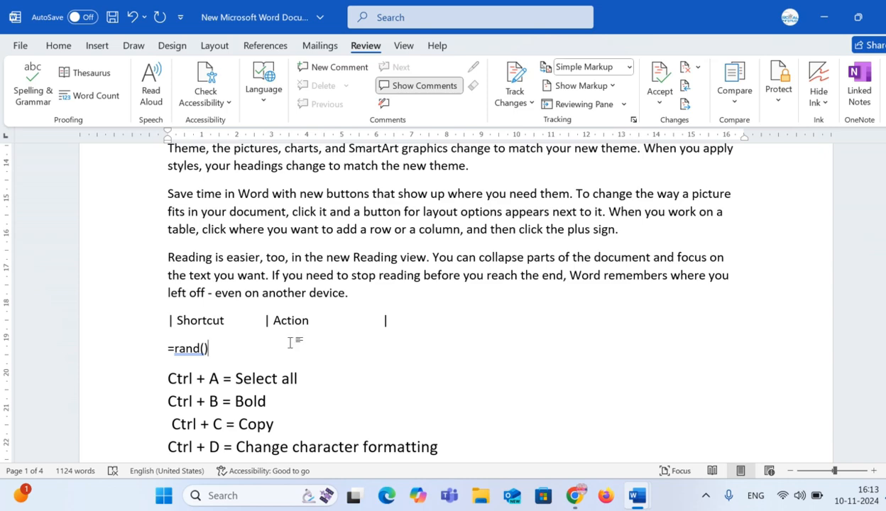
pyautogui.scroll(6, 297, 343)
pyautogui.scroll(4, 192, 291)
pyautogui.scroll(-6, 190, 304)
pyautogui.moveTo(168, 179); pyautogui.dragTo(423, 177)
pyautogui.scroll(3, 427, 246)
pyautogui.scroll(-3, 362, 241)
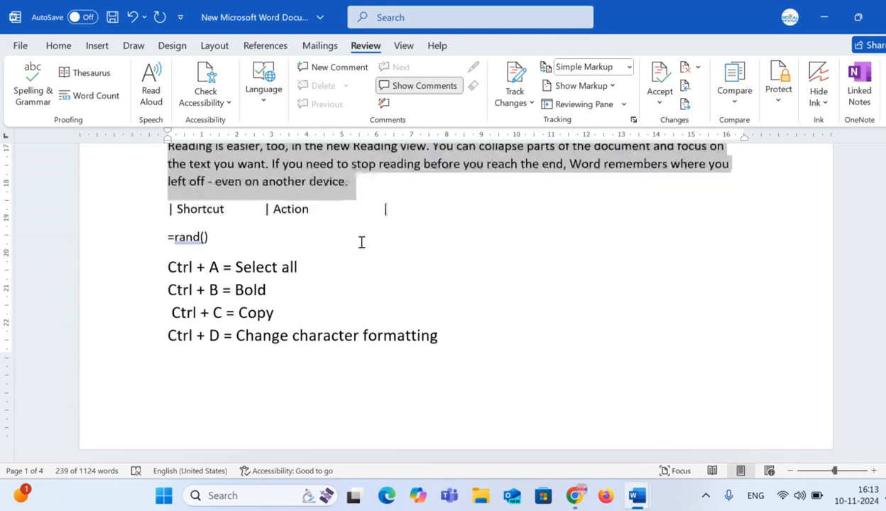
# Re-enter the brackets of the =rand() line below the Shortcut/Action row and generate sample paragraphs from it.
pyautogui.click(265, 204)
pyautogui.click(258, 224)
pyautogui.press('BackSpace')
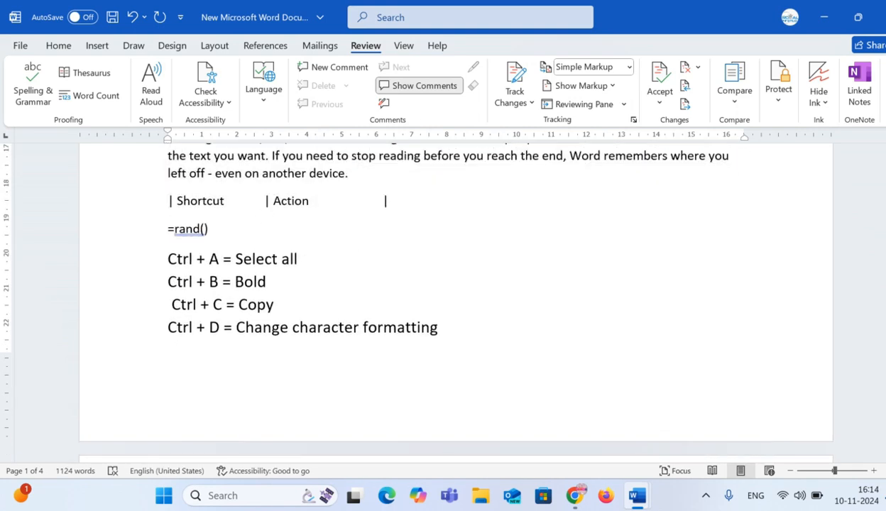
pyautogui.press('BackSpace')
pyautogui.write('()')
pyautogui.press('Return')
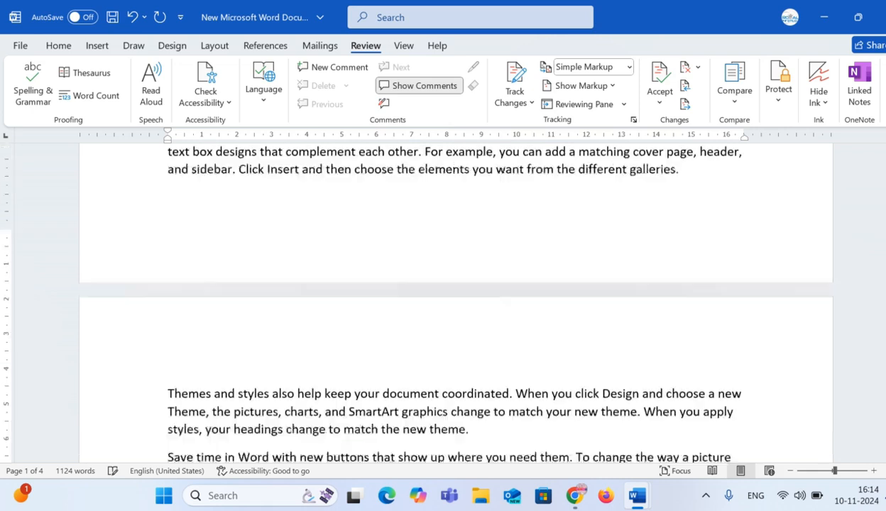
# Delete the generated sample paragraphs and enter =rand() on a new line above the "Ctrl + A = Select all" entry.
pyautogui.scroll(6, 859, 335)
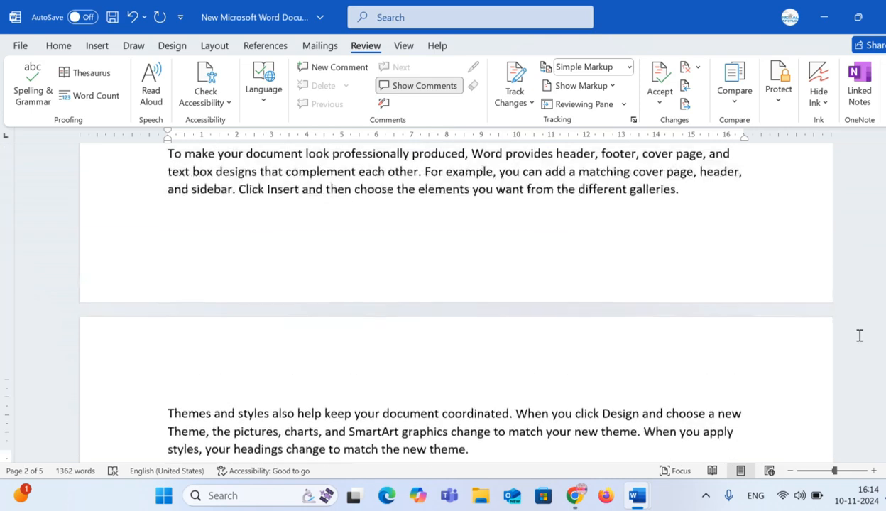
pyautogui.moveTo(167, 355); pyautogui.dragTo(361, 171)
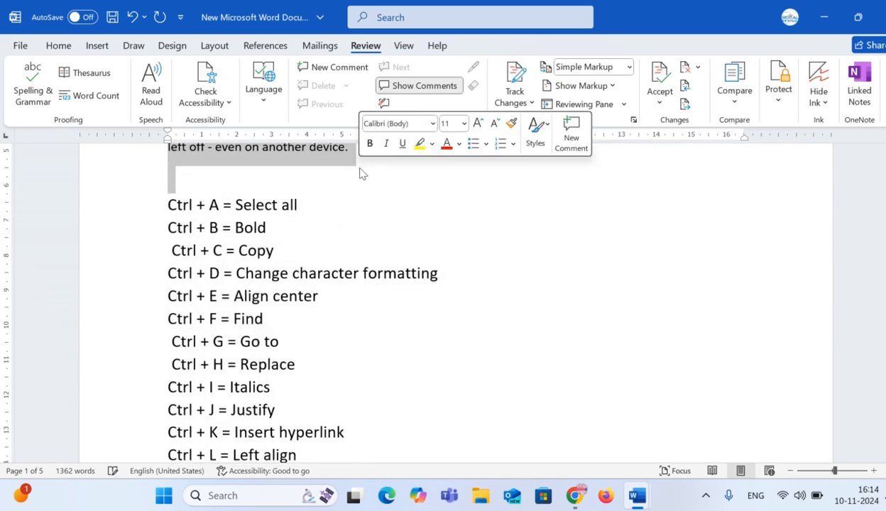
pyautogui.press('Delete')
pyautogui.scroll(3, 356, 169)
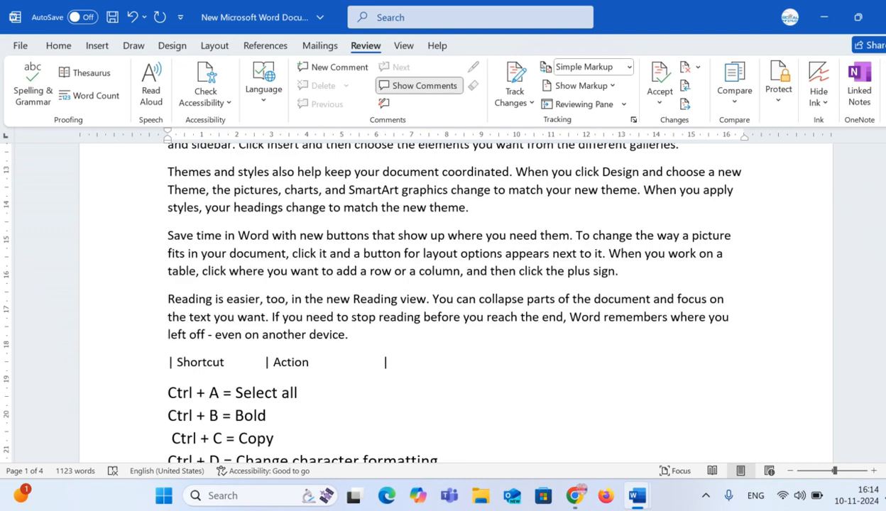
pyautogui.press('Return')
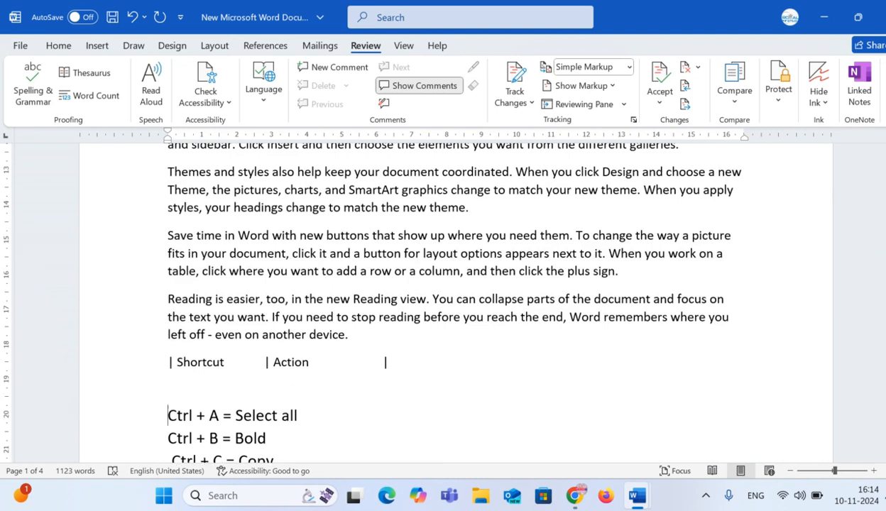
pyautogui.write('=rand')
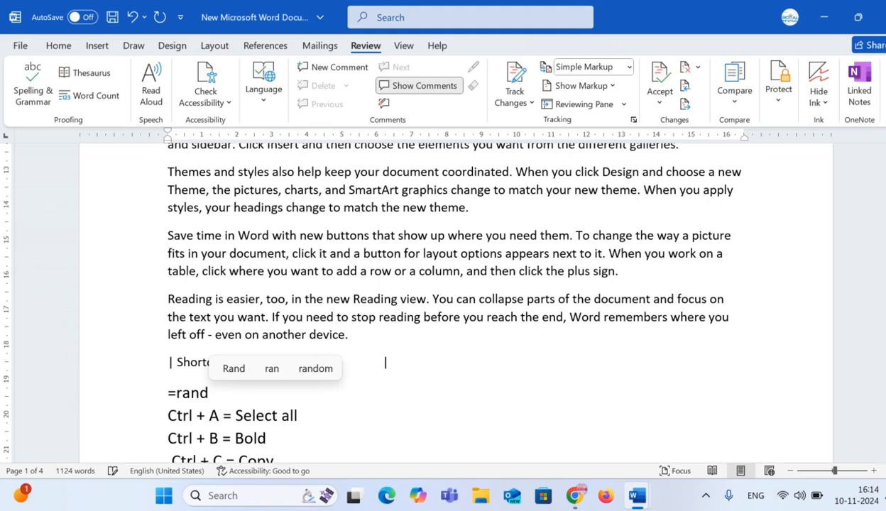
pyautogui.write('()')
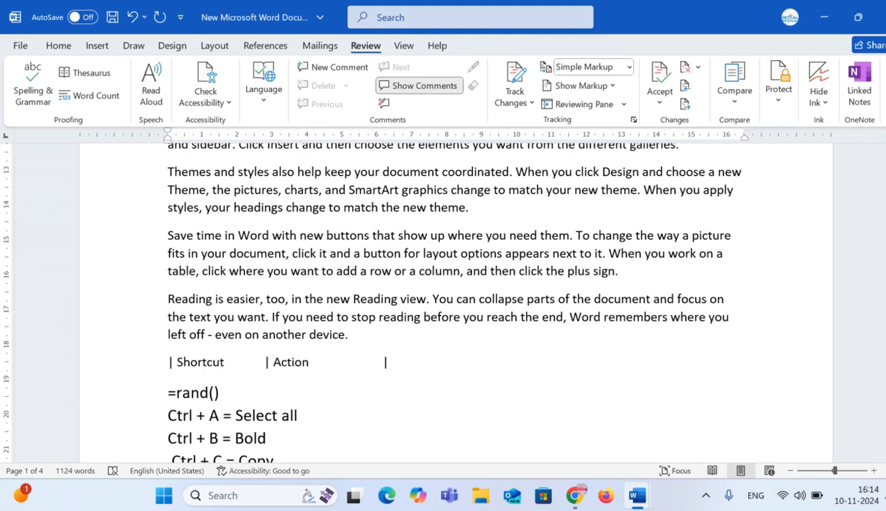
# Select the entire document and clear the selection again.
pyautogui.scroll(-1, 560, 316)
pyautogui.scroll(2, 560, 315)
pyautogui.scroll(-3, 507, 326)
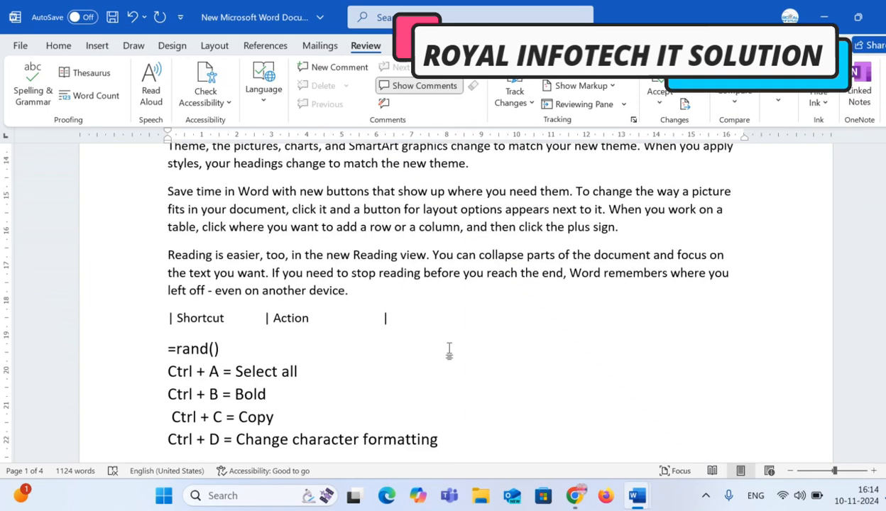
pyautogui.scroll(3, 330, 342)
pyautogui.scroll(-4, 330, 342)
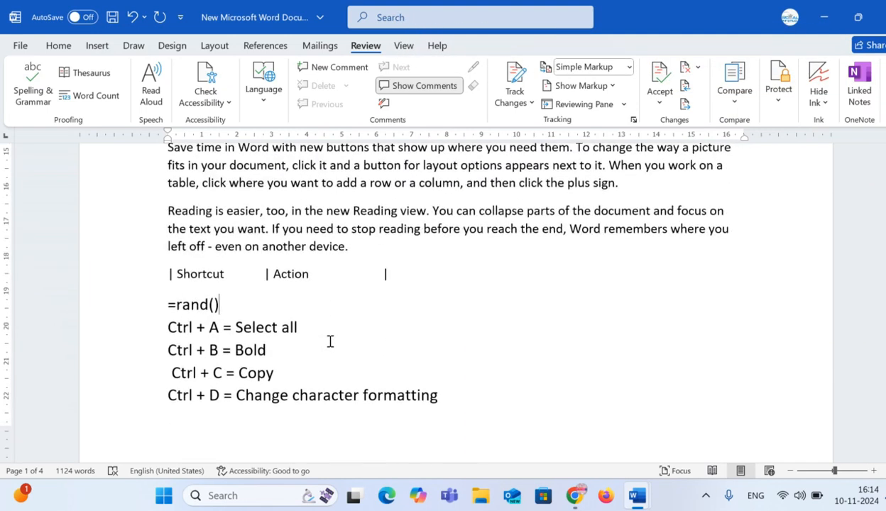
pyautogui.hotkey('ctrl', 'a')
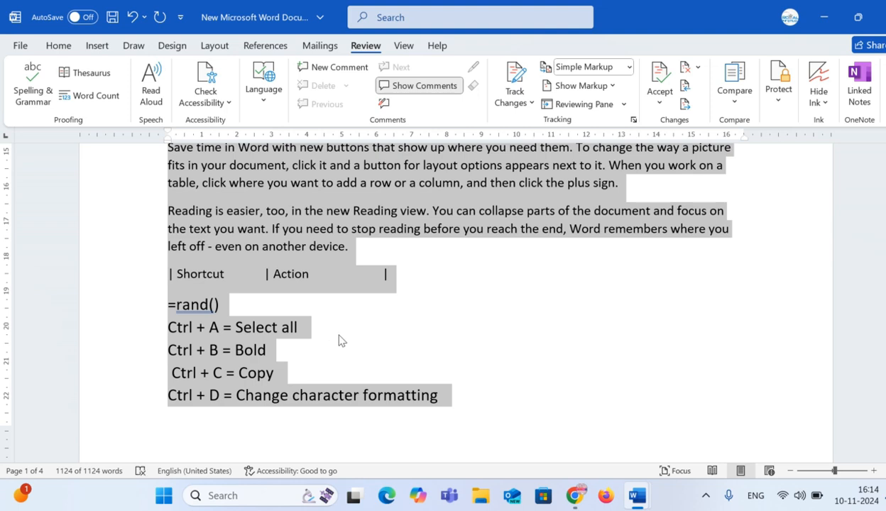
pyautogui.click(339, 341)
# Select the sample paragraphs starting at "Video provides a powerful way" and clear the selection.
pyautogui.scroll(4, 323, 319)
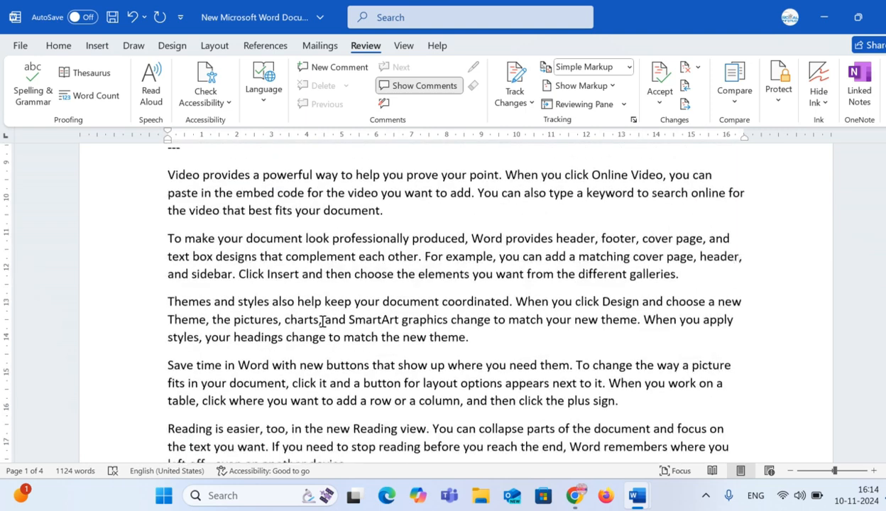
pyautogui.click(59, 45)
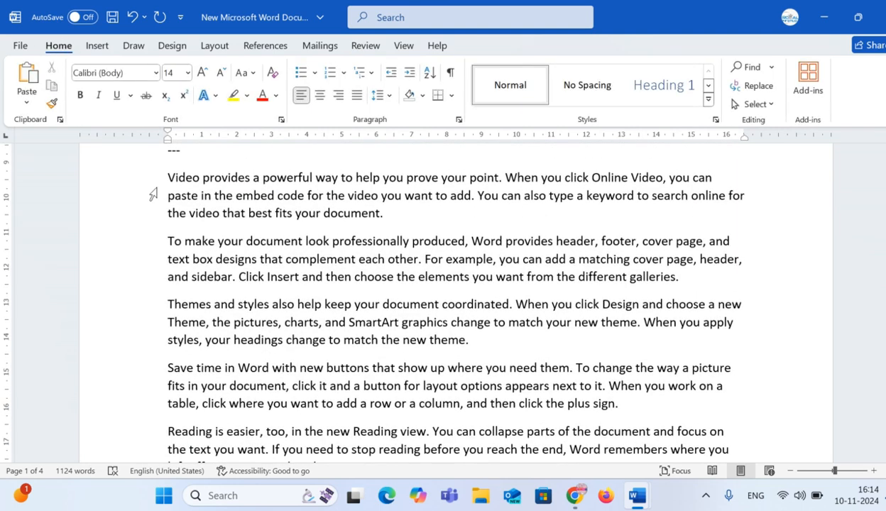
pyautogui.click(169, 177)
pyautogui.moveTo(169, 177); pyautogui.dragTo(399, 426)
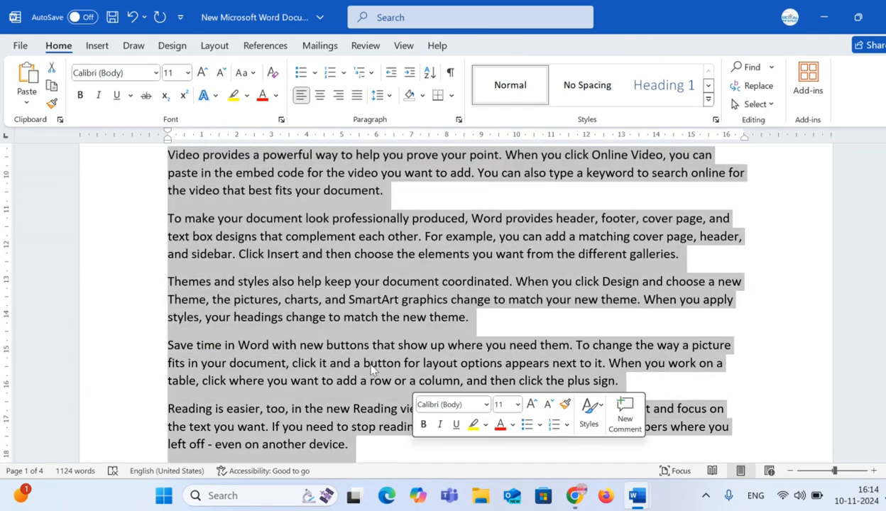
pyautogui.click(364, 340)
# Make "Reading is easier" at the start of the last sample paragraph bold and paste a copy at that paragraph's end.
pyautogui.scroll(4, 364, 340)
pyautogui.scroll(-7, 364, 337)
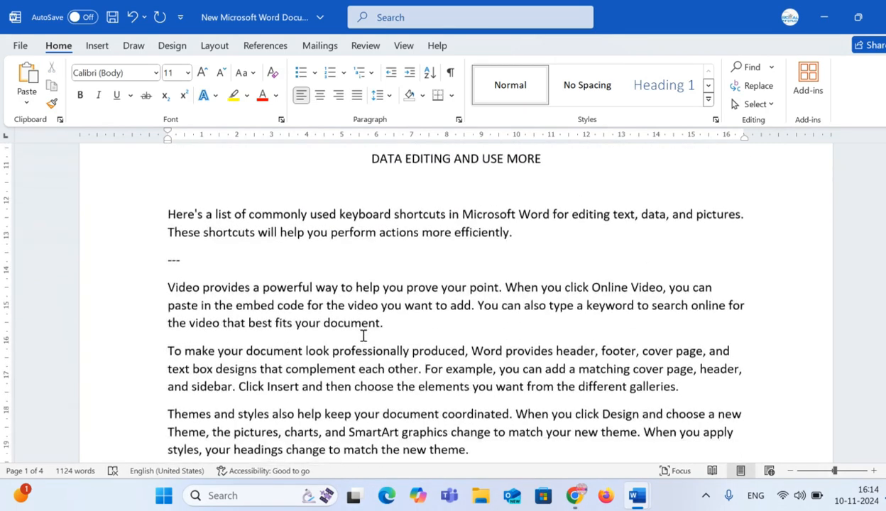
pyautogui.scroll(-3, 364, 336)
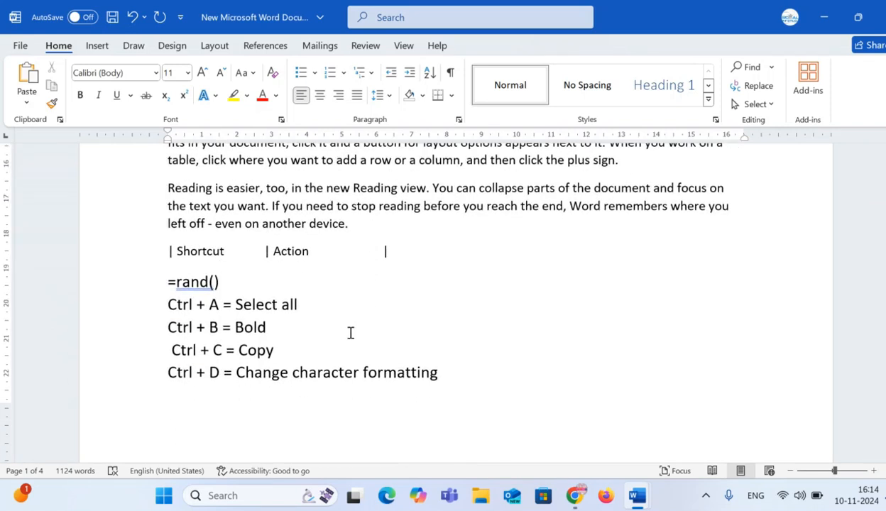
pyautogui.moveTo(169, 189); pyautogui.dragTo(260, 189)
pyautogui.hotkey('ctrl', 'c')
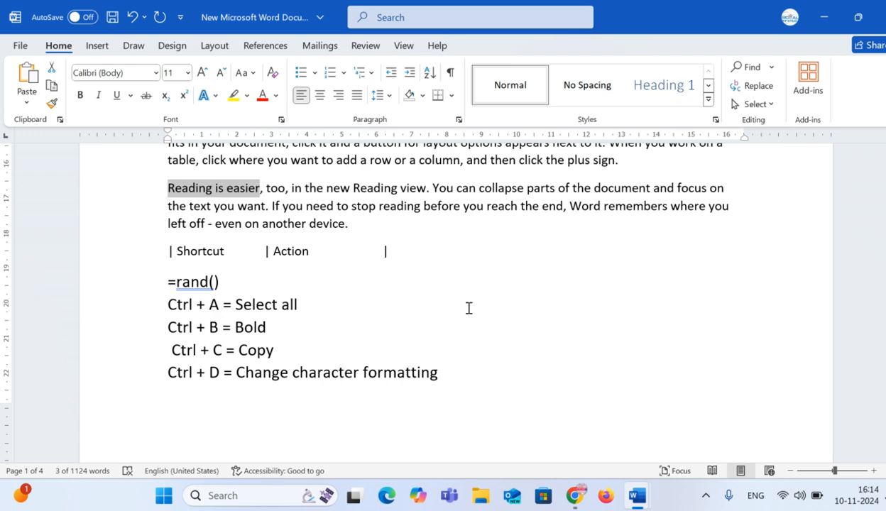
pyautogui.hotkey('ctrl', 'b')
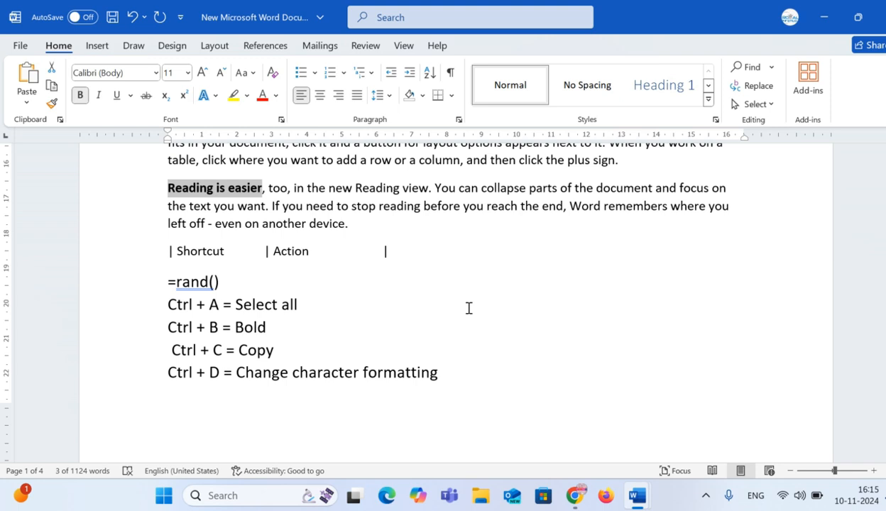
pyautogui.click(376, 223)
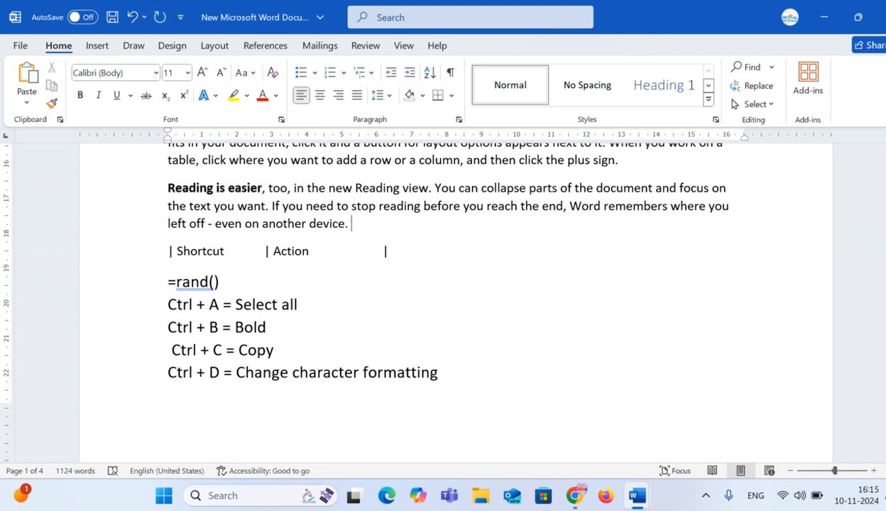
pyautogui.hotkey('ctrl', 'v')
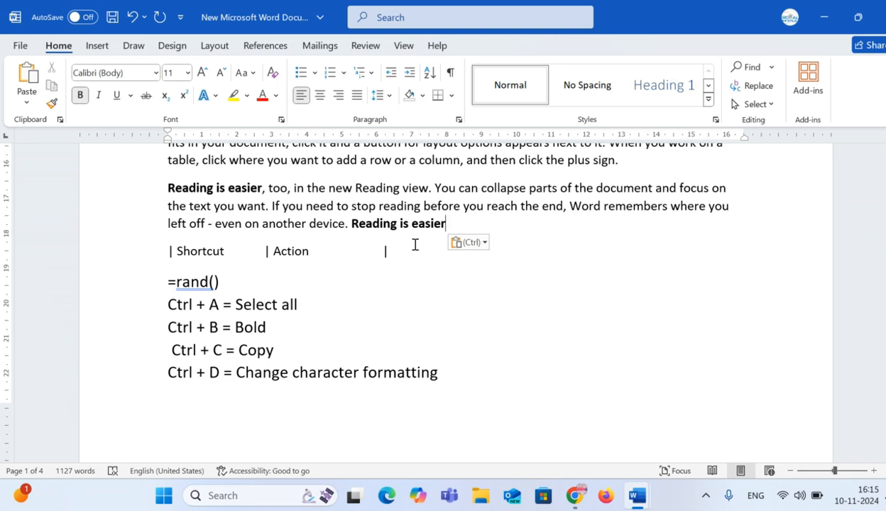
pyautogui.hotkey('ctrl', 'd')
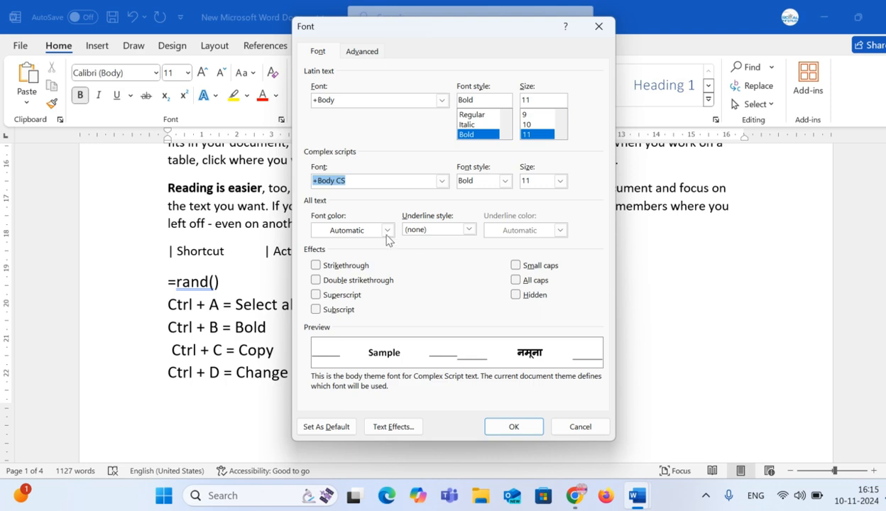
pyautogui.moveTo(411, 32); pyautogui.dragTo(390, 19)
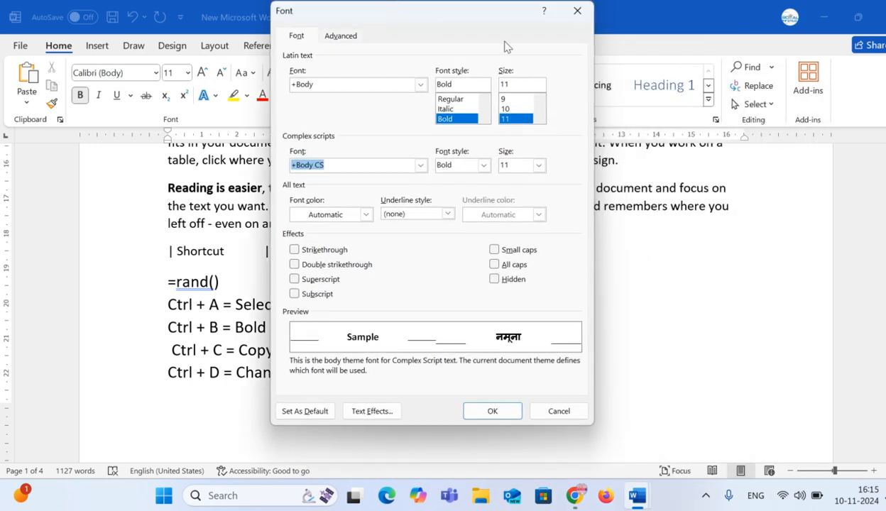
pyautogui.click(577, 11)
# Format the last sample paragraph's text from "you reach the end" to its end as bold, size 48, using the Font dialog.
pyautogui.moveTo(466, 206); pyautogui.dragTo(483, 234)
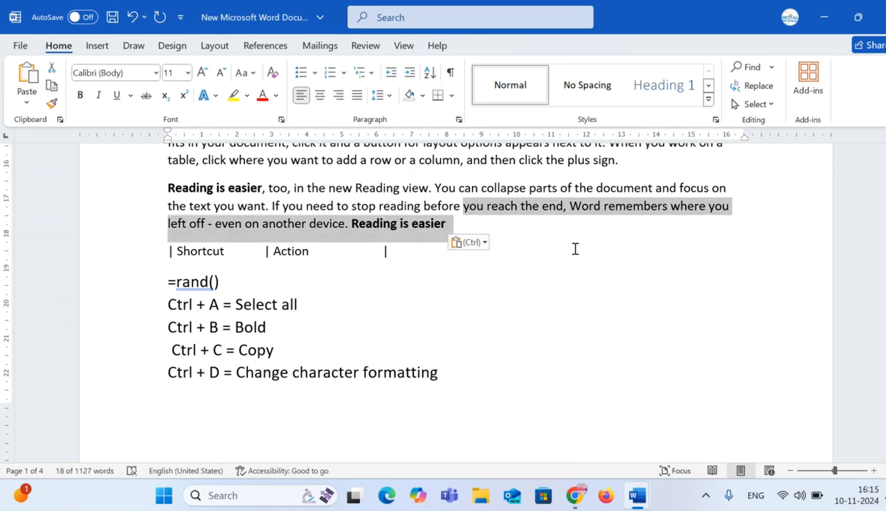
pyautogui.hotkey('ctrl', 'd')
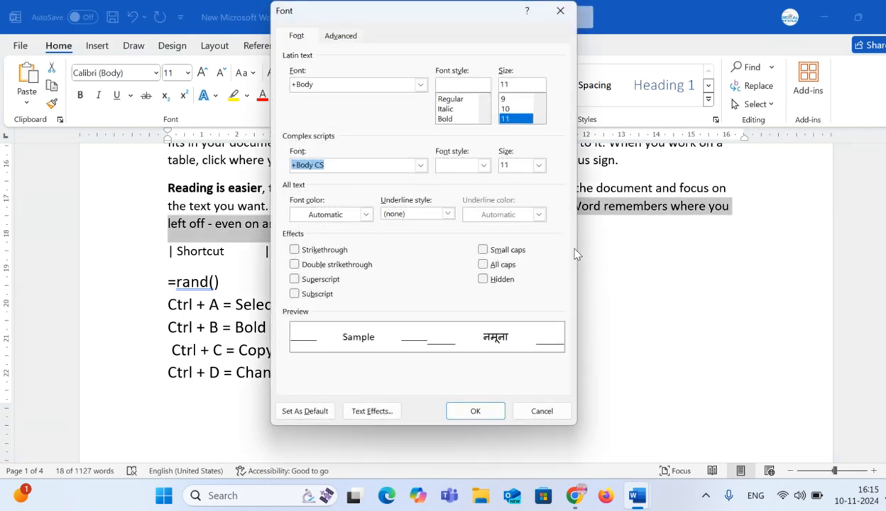
pyautogui.moveTo(414, 24); pyautogui.dragTo(724, 60)
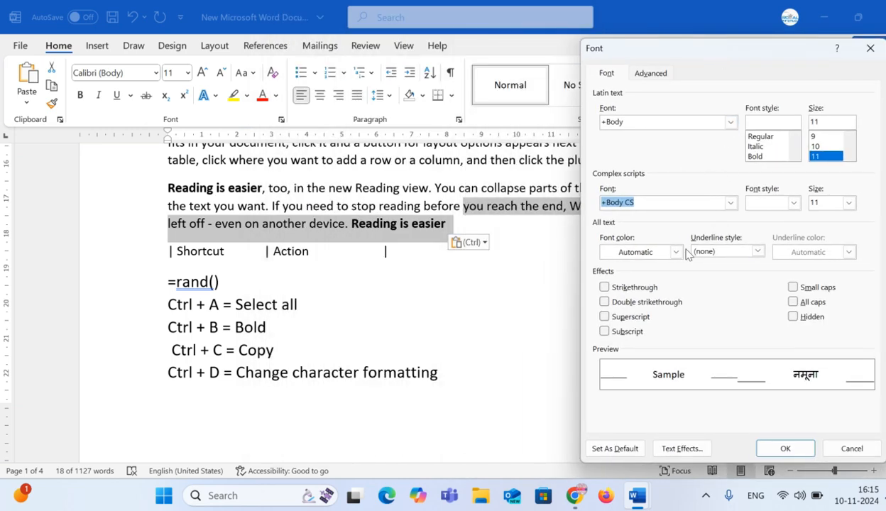
pyautogui.click(755, 157)
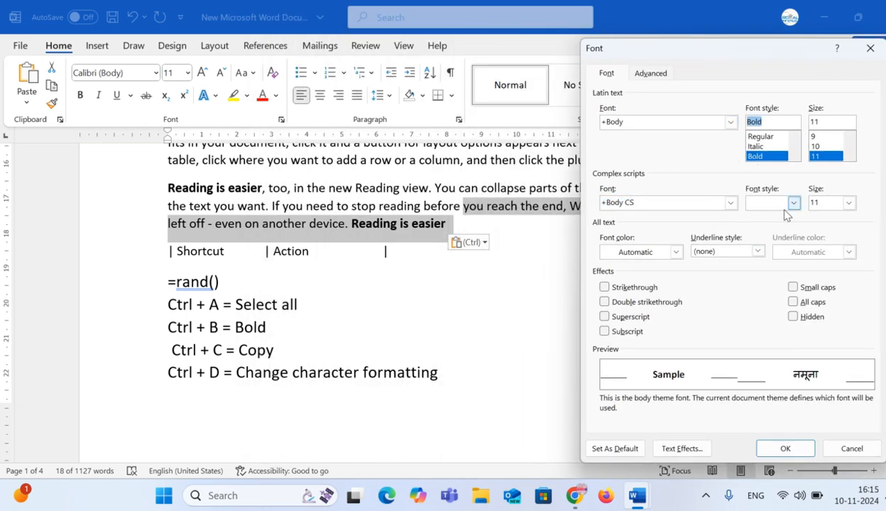
pyautogui.scroll(-4, 822, 151)
pyautogui.click(818, 146)
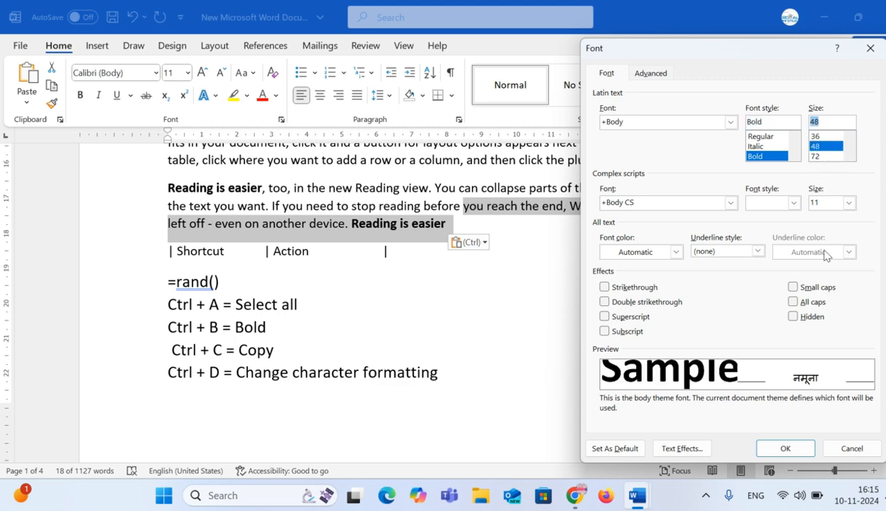
pyautogui.click(786, 448)
pyautogui.click(666, 326)
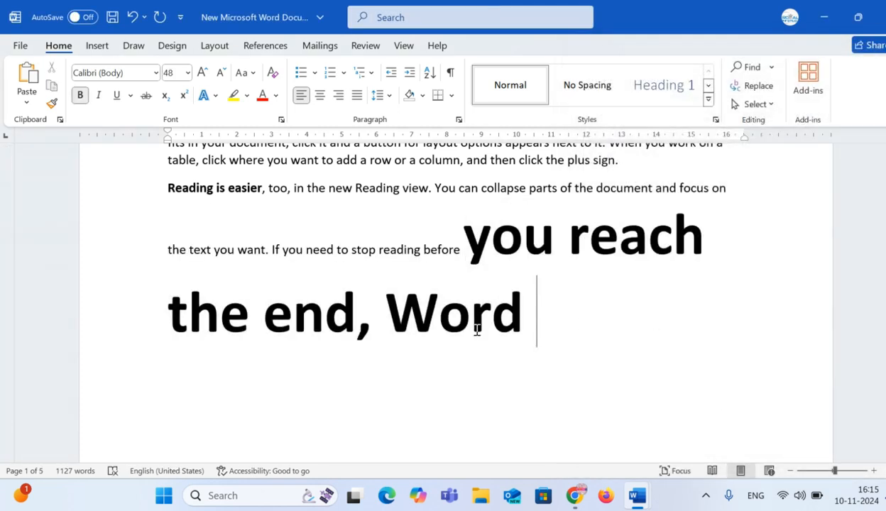
pyautogui.scroll(-10, 477, 327)
pyautogui.scroll(-8, 475, 330)
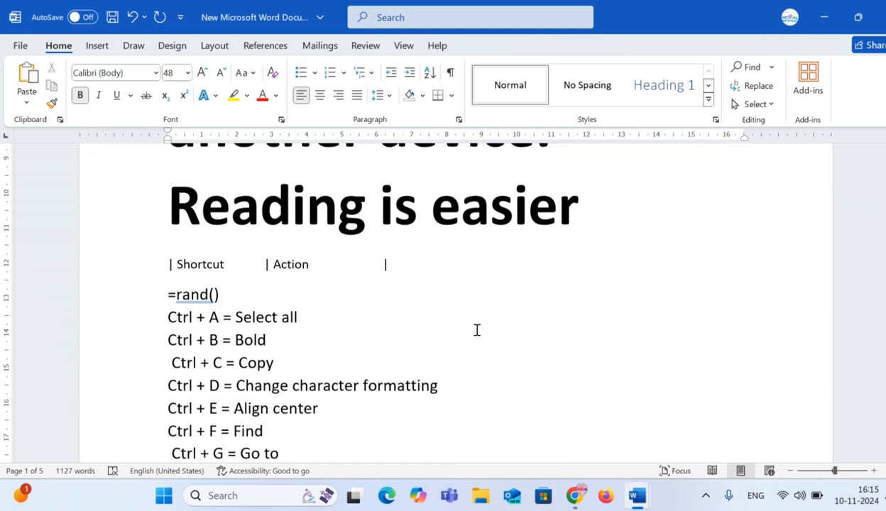
pyautogui.scroll(3, 477, 331)
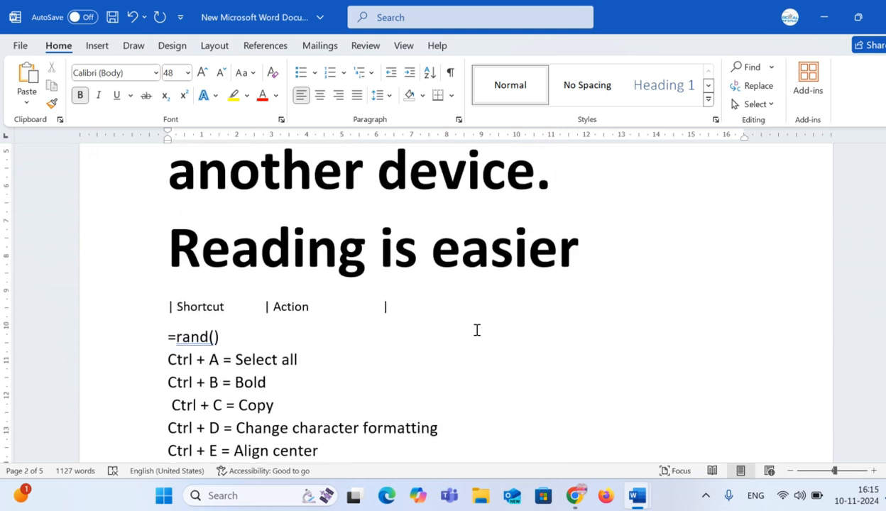
# Undo the bold, size 48 formatting on the last sample paragraph and clear the selection.
pyautogui.hotkey('ctrl', 'z')
pyautogui.scroll(3, 477, 330)
pyautogui.click(477, 330)
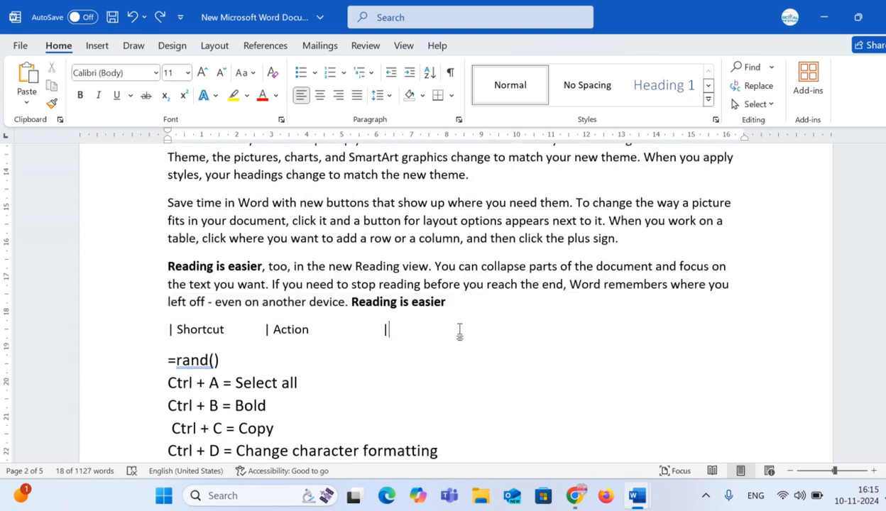
# Move the pasted "Reading is easier" at the end of the last sample paragraph onto its own line.
pyautogui.scroll(-4, 386, 330)
pyautogui.scroll(-4, 386, 330)
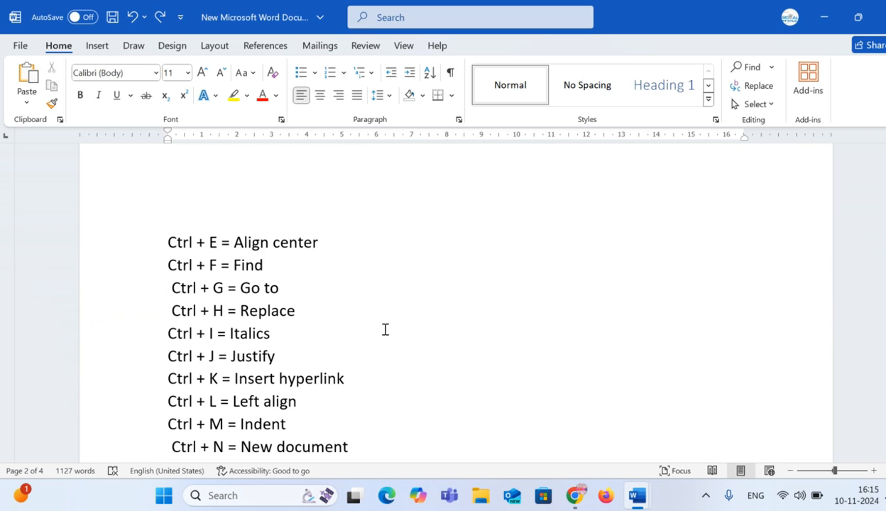
pyautogui.scroll(8, 357, 337)
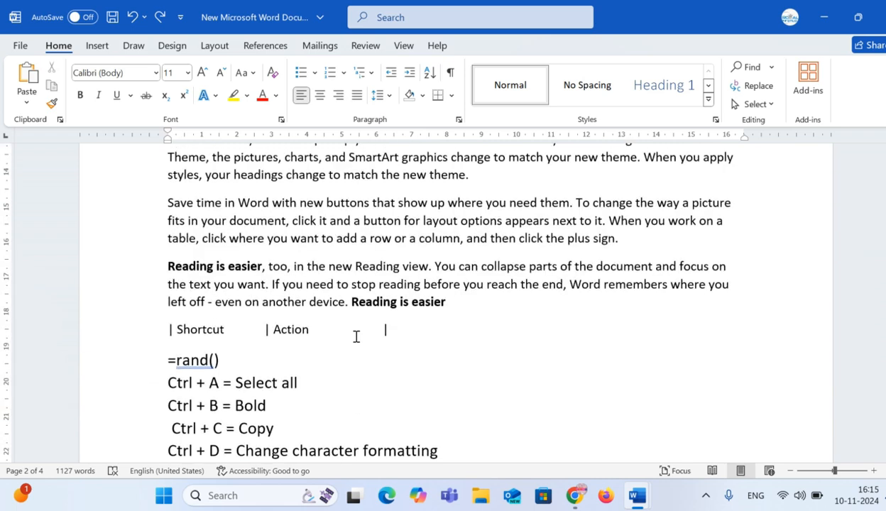
pyautogui.click(348, 302)
pyautogui.press('Return')
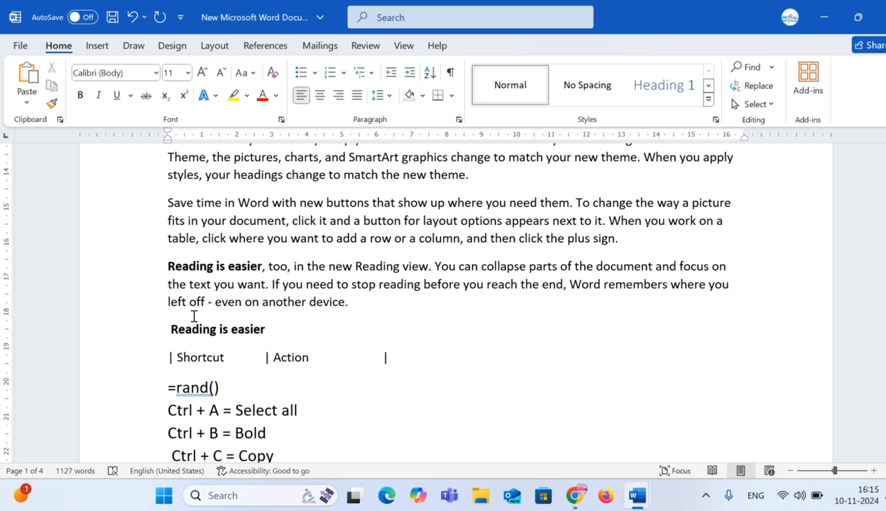
# Center the separate "Reading is easier" line below the last sample paragraph.
pyautogui.click(220, 331)
pyautogui.scroll(-10, 277, 337)
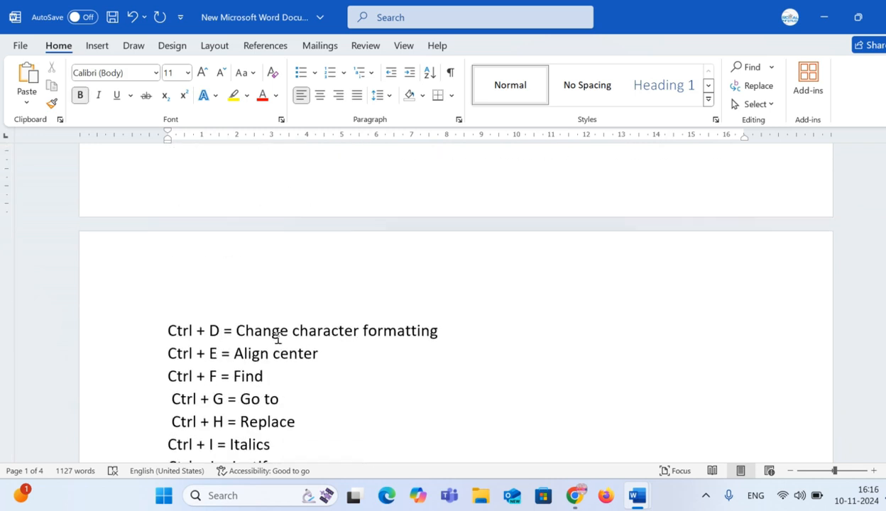
pyautogui.scroll(5, 277, 340)
pyautogui.scroll(-6, 278, 340)
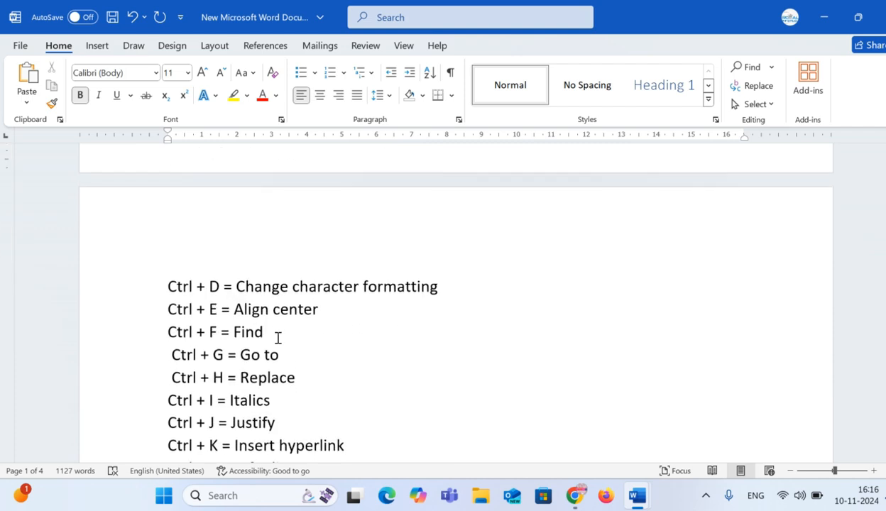
pyautogui.scroll(8, 278, 338)
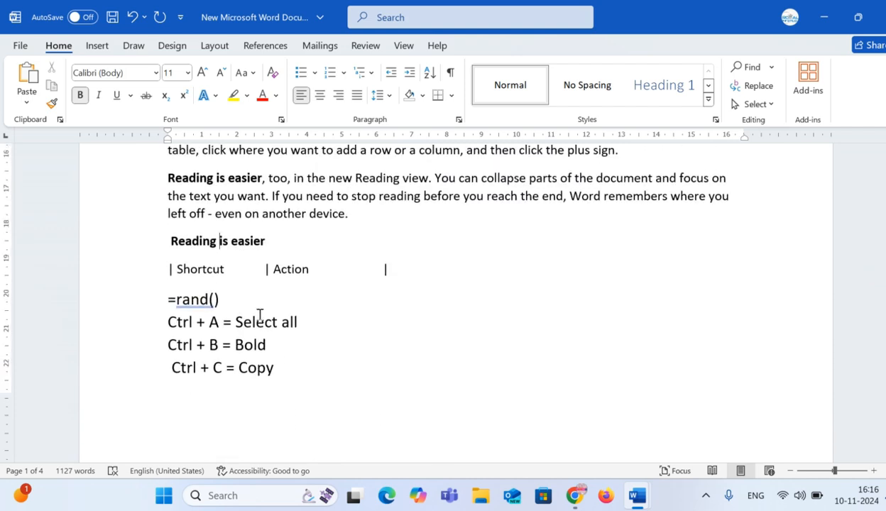
pyautogui.hotkey('ctrl', 'e')
# Search the document for the word "too" from the last sample paragraph and close the search.
pyautogui.scroll(-10, 260, 315)
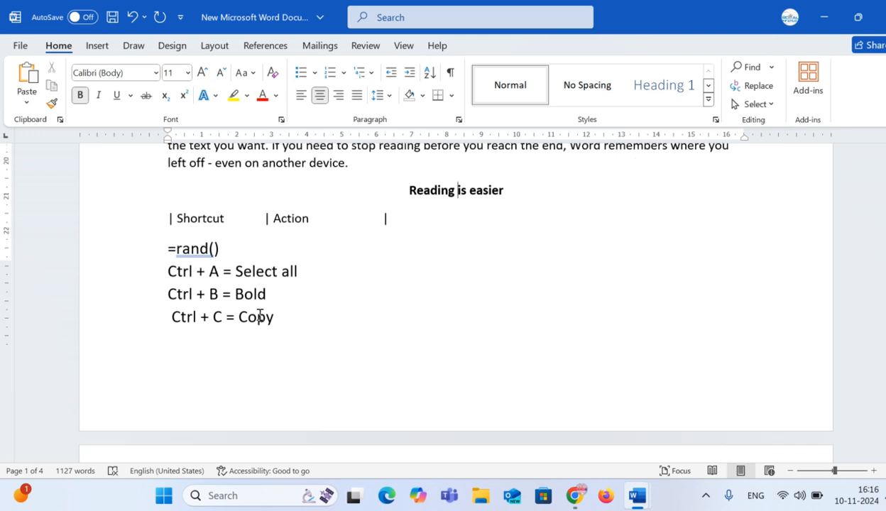
pyautogui.scroll(-1, 260, 315)
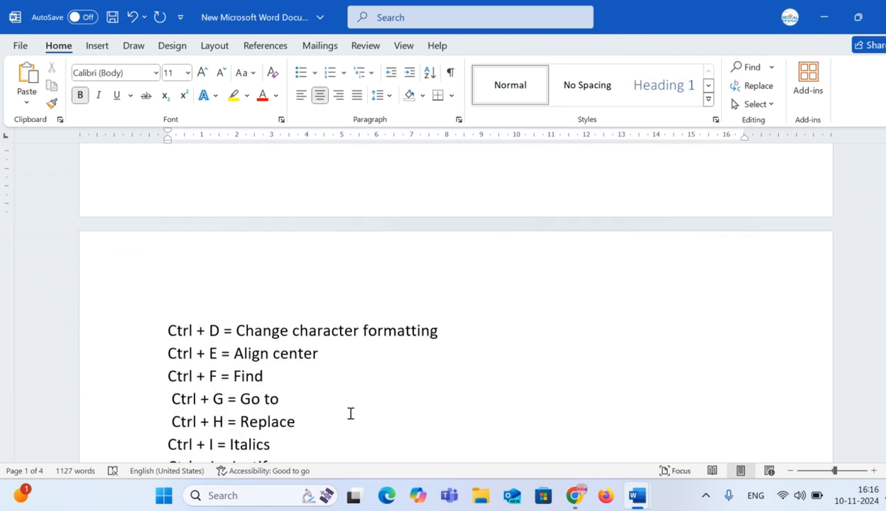
pyautogui.hotkey('ctrl', 'f')
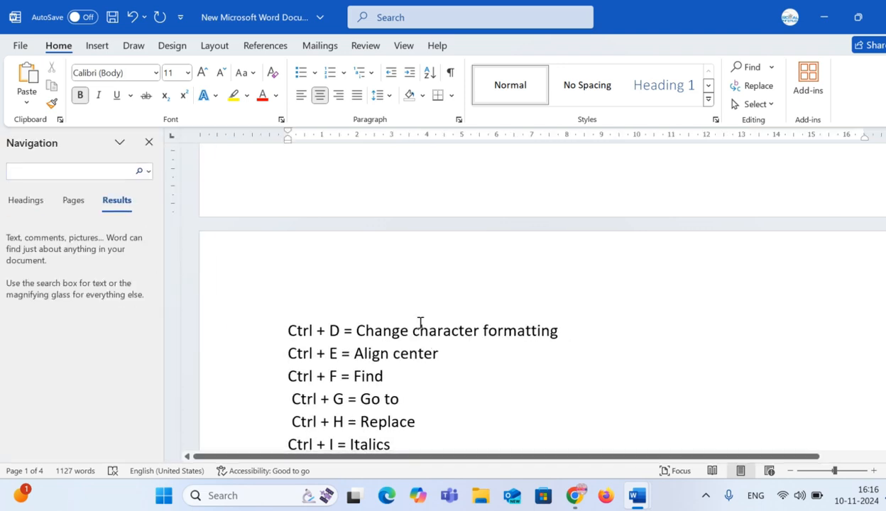
pyautogui.scroll(5, 501, 320)
pyautogui.moveTo(389, 267); pyautogui.dragTo(408, 267)
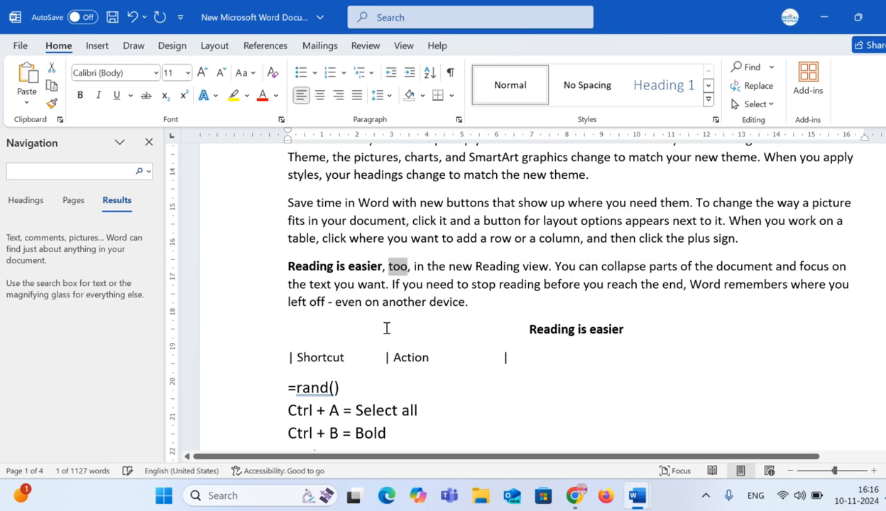
pyautogui.click(78, 171)
pyautogui.write('too')
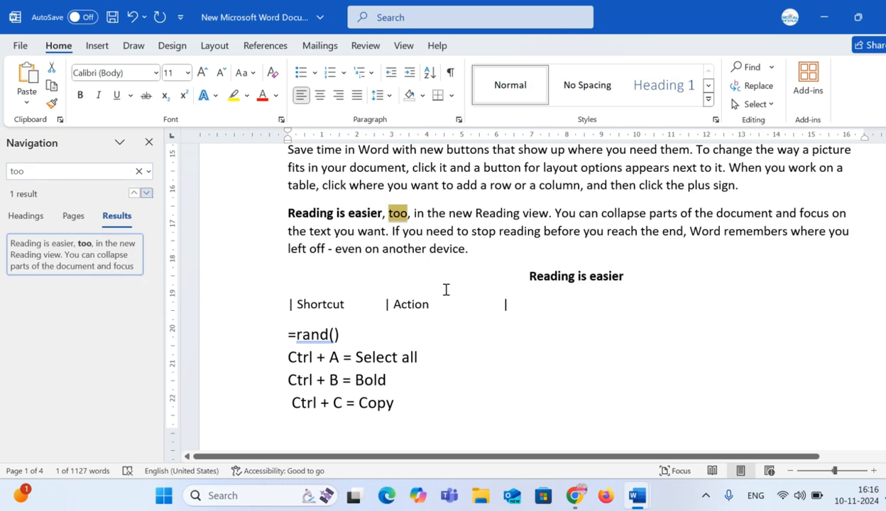
pyautogui.scroll(-1, 446, 290)
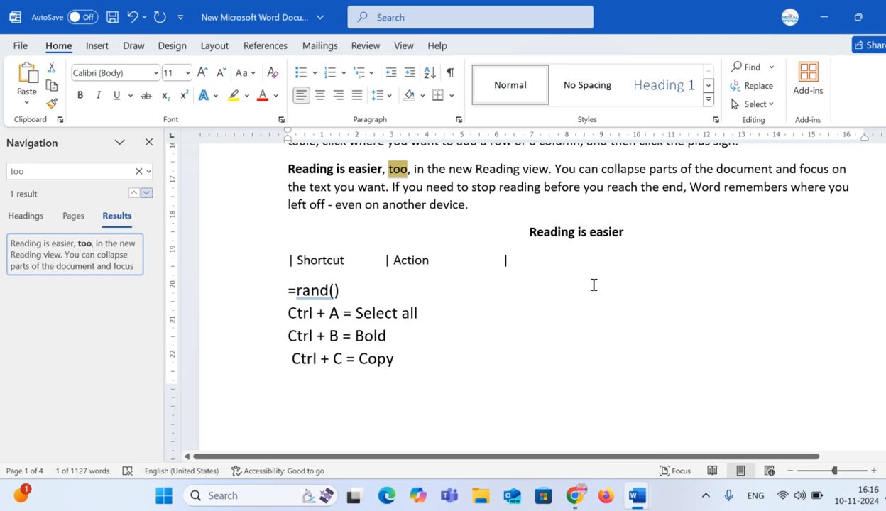
pyautogui.click(527, 295)
pyautogui.scroll(-5, 527, 295)
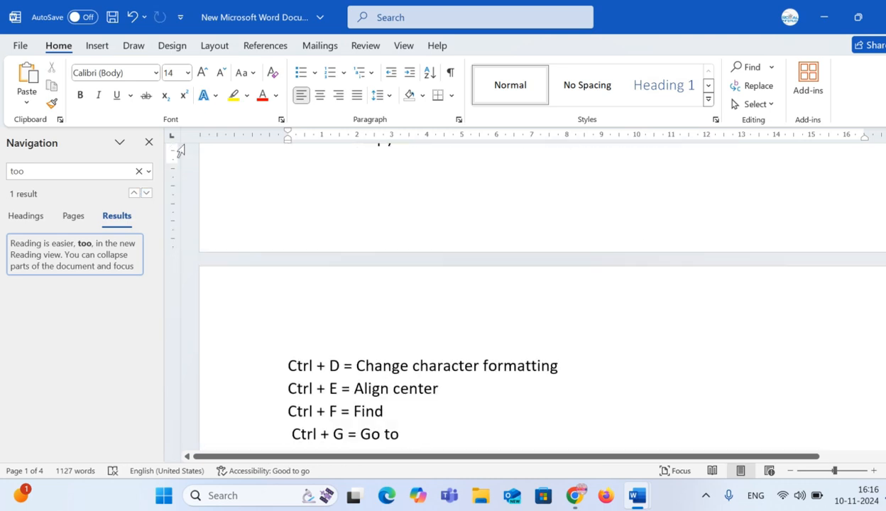
pyautogui.click(148, 142)
# Open Go To, look through target types including Footnote, Endnote, Table, Graphic, Equation and Object, and close it without jumping anywhere.
pyautogui.scroll(-3, 284, 206)
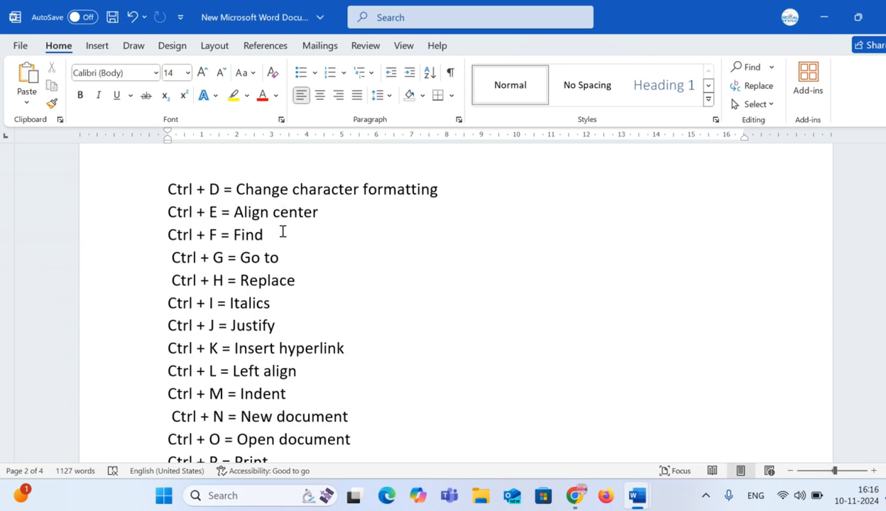
pyautogui.hotkey('ctrl', 'g')
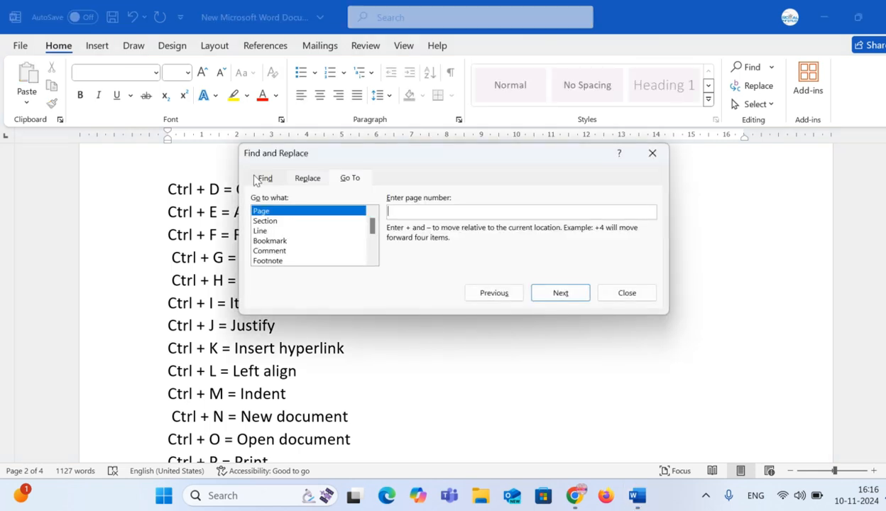
pyautogui.moveTo(387, 149); pyautogui.dragTo(498, 73)
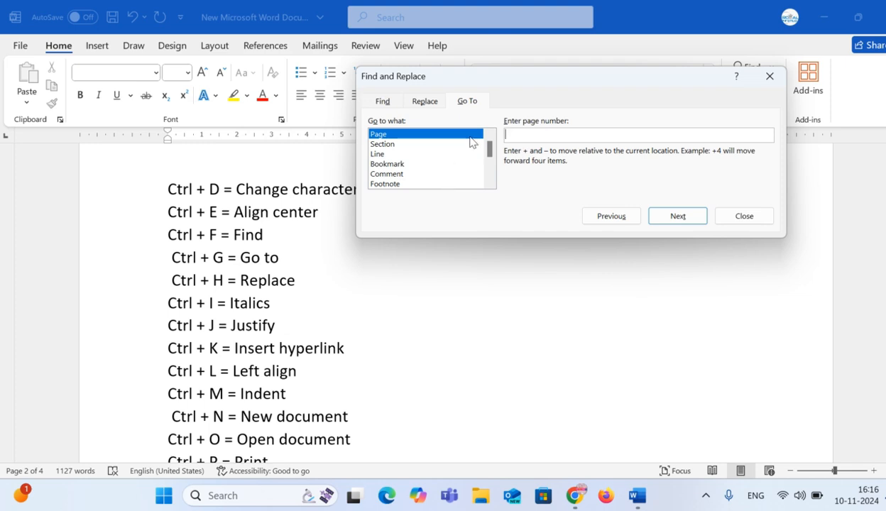
pyautogui.scroll(-1, 430, 169)
pyautogui.scroll(-2, 429, 170)
pyautogui.scroll(3, 430, 170)
pyautogui.click(387, 184)
pyautogui.scroll(-2, 386, 184)
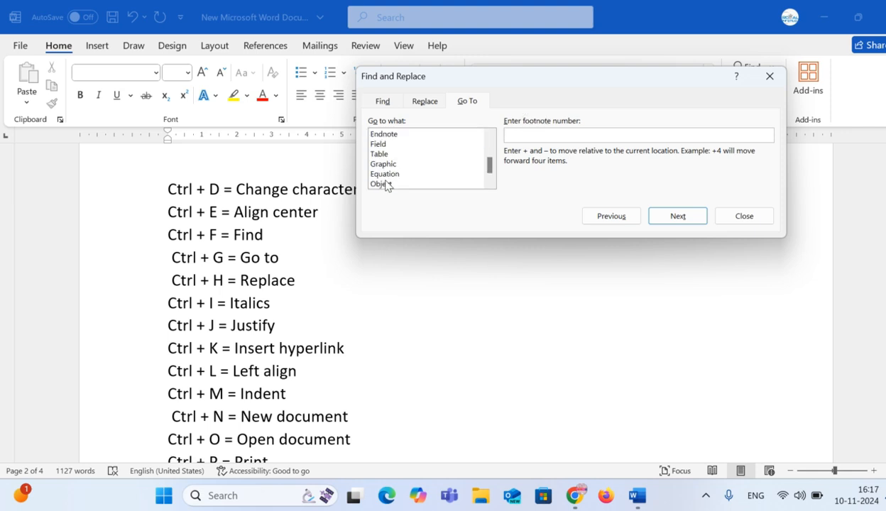
pyautogui.click(373, 135)
pyautogui.click(381, 154)
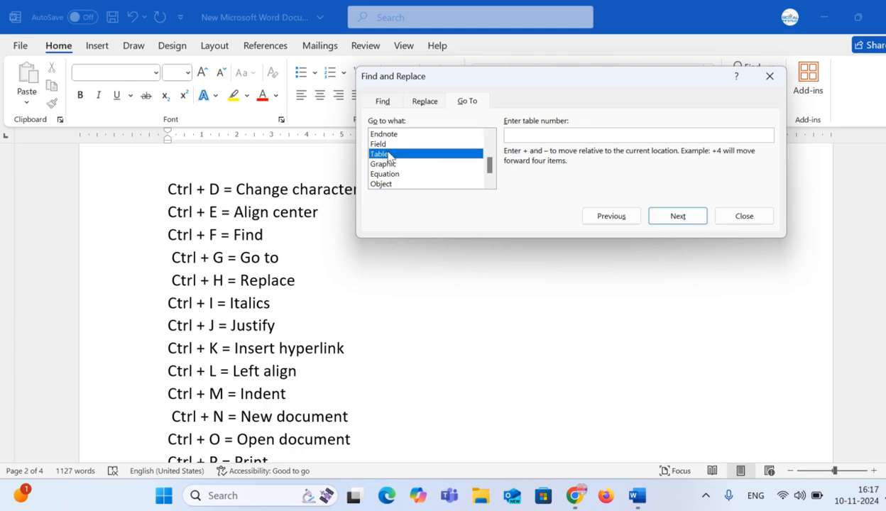
pyautogui.click(385, 165)
pyautogui.click(390, 176)
pyautogui.click(392, 184)
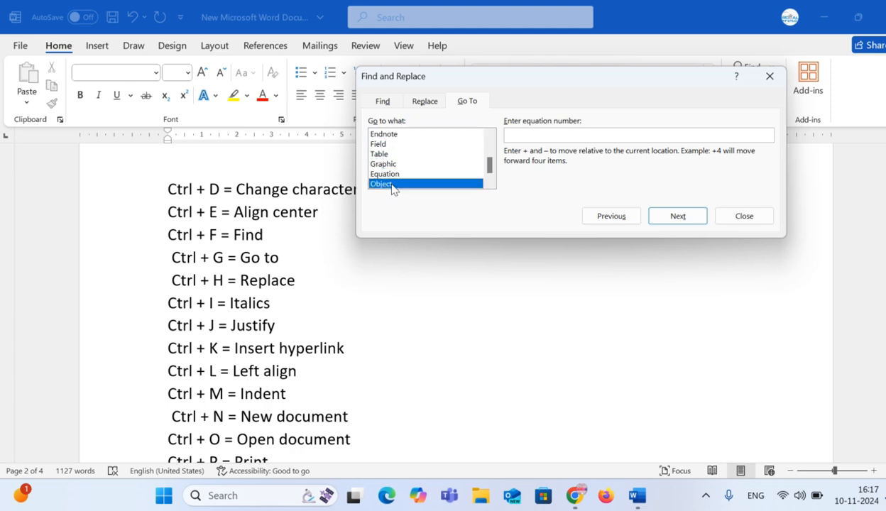
pyautogui.click(732, 217)
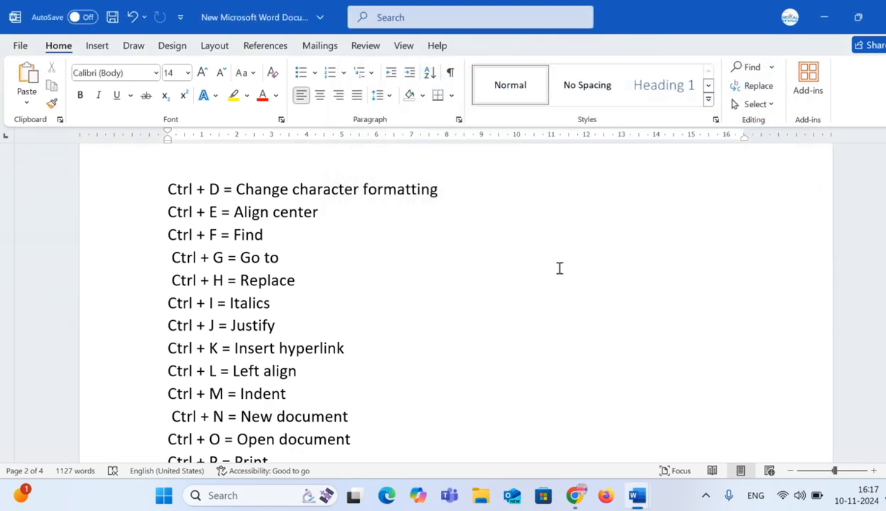
# Make the centered "Reading is easier" line italic and underlined.
pyautogui.scroll(-3, 370, 262)
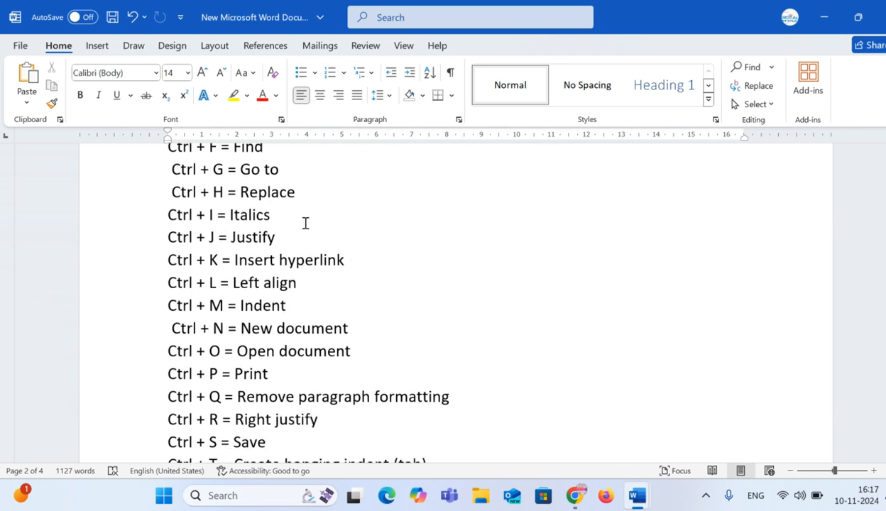
pyautogui.scroll(5, 298, 221)
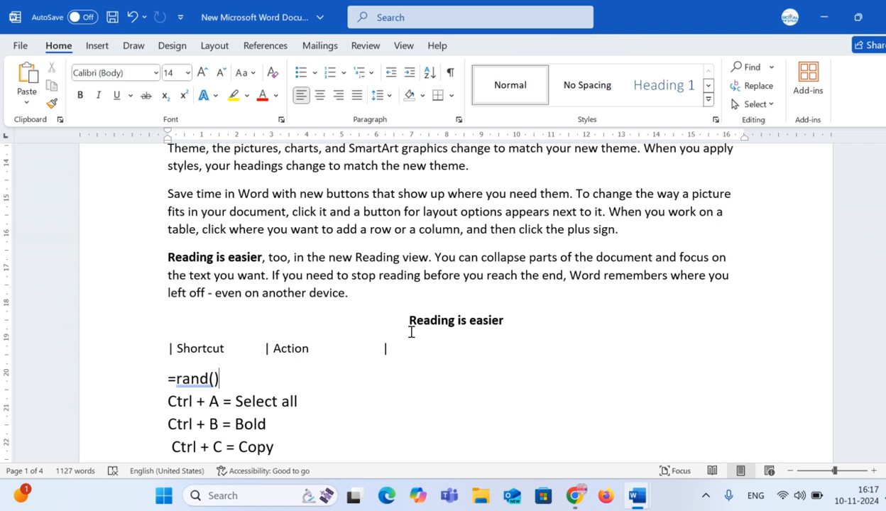
pyautogui.moveTo(410, 319); pyautogui.dragTo(512, 319)
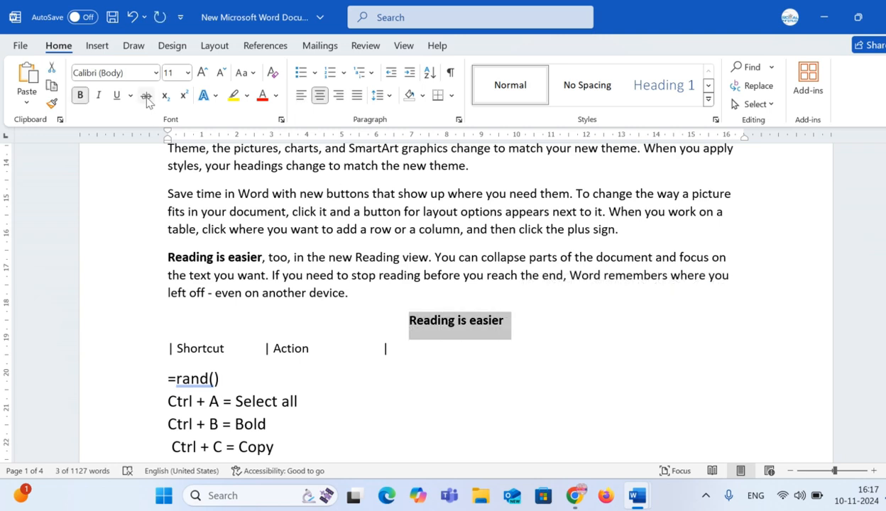
pyautogui.click(98, 96)
pyautogui.click(116, 96)
# Select the "Ctrl + I = Italics" entry and after it the "Ctrl + J = Justify" entry in the shortcut list.
pyautogui.scroll(-5, 309, 299)
pyautogui.scroll(-5, 310, 299)
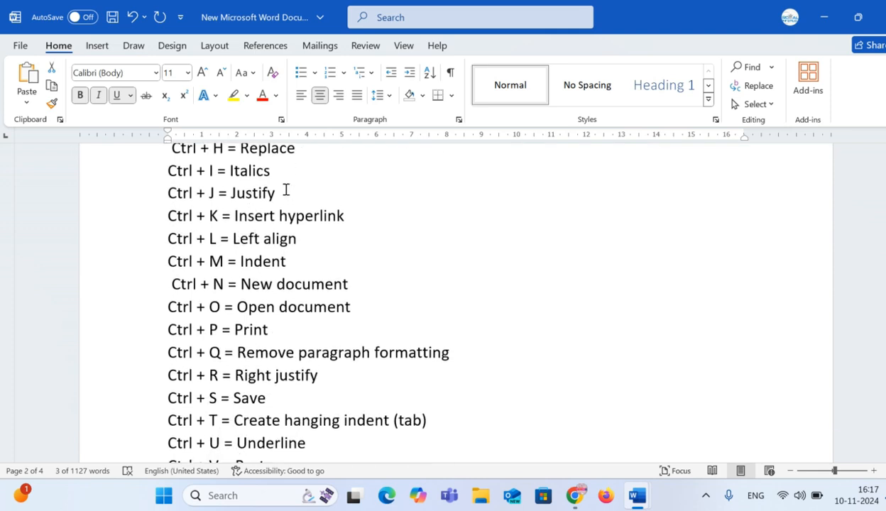
pyautogui.scroll(1, 279, 186)
pyautogui.moveTo(247, 214); pyautogui.dragTo(159, 213)
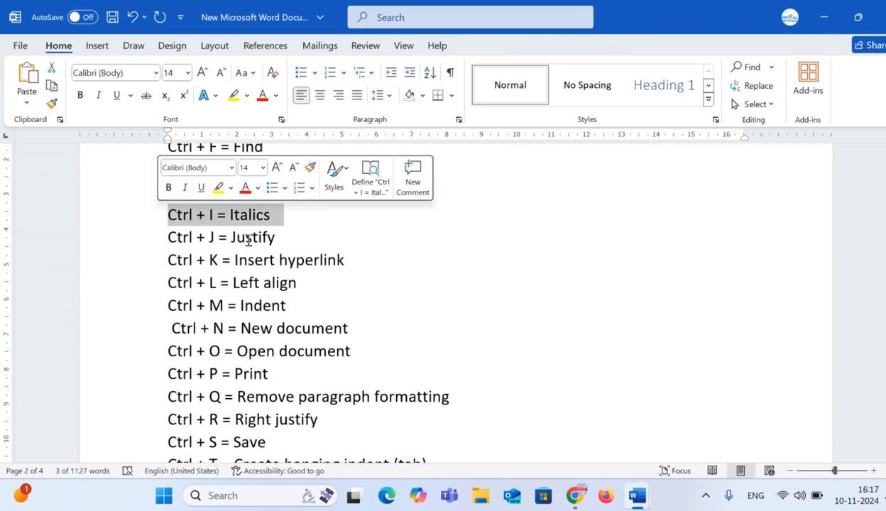
pyautogui.moveTo(267, 237); pyautogui.dragTo(157, 234)
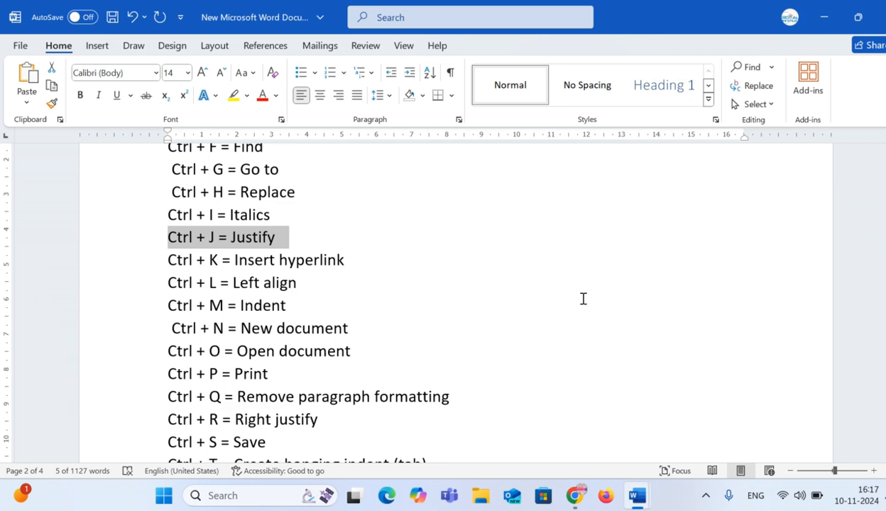
# Justify the "To make your document look professionally produced" paragraph, switch it back to left alignment, and justify it again.
pyautogui.scroll(10, 569, 293)
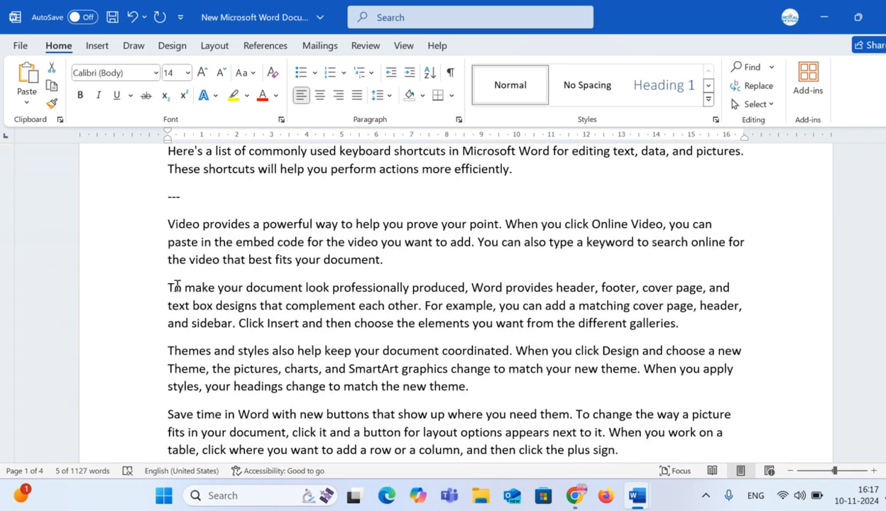
pyautogui.moveTo(157, 291)
pyautogui.mouseDown()
pyautogui.moveTo(649, 334)
pyautogui.moveTo(509, 305)
pyautogui.moveTo(219, 283)
pyautogui.moveTo(150, 291)
pyautogui.mouseUp()
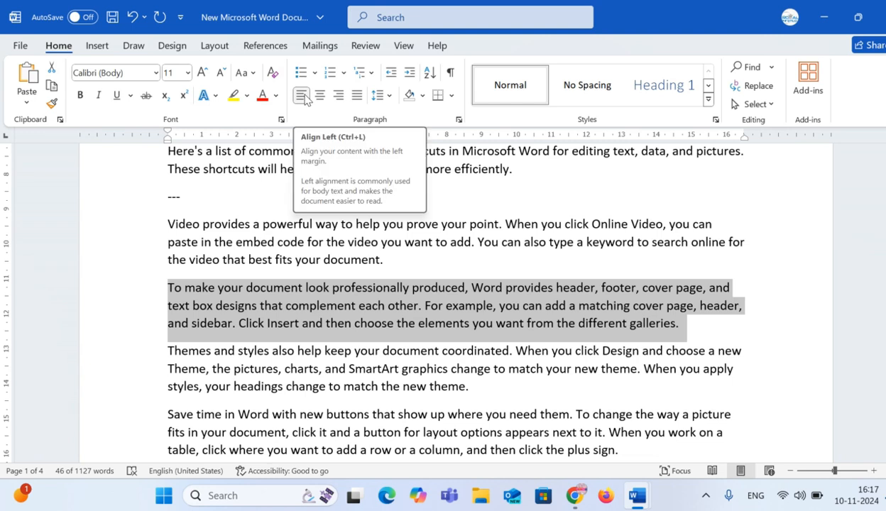
pyautogui.click(357, 100)
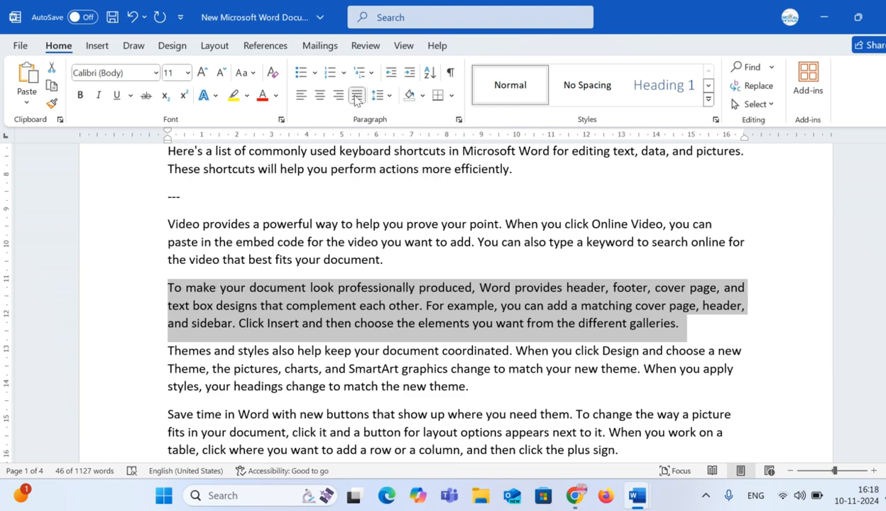
pyautogui.click(302, 96)
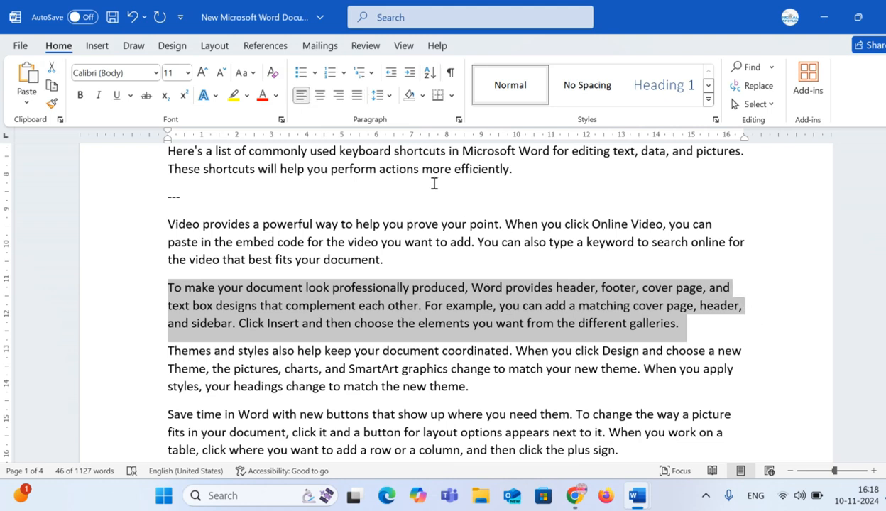
pyautogui.click(357, 96)
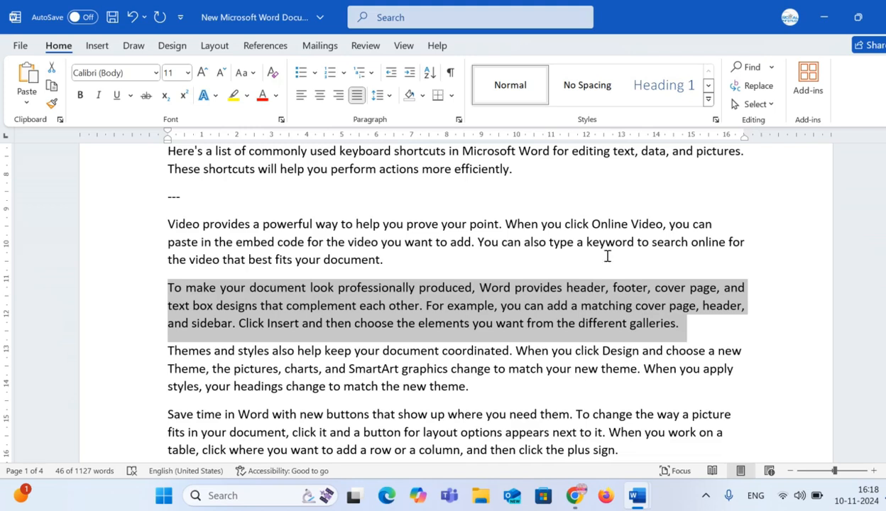
# Select the "Ctrl + K = Insert hyperlink" list entry, then open the Insert Hyperlink dialog and close it without adding a link.
pyautogui.scroll(-1, 635, 344)
pyautogui.scroll(-15, 635, 344)
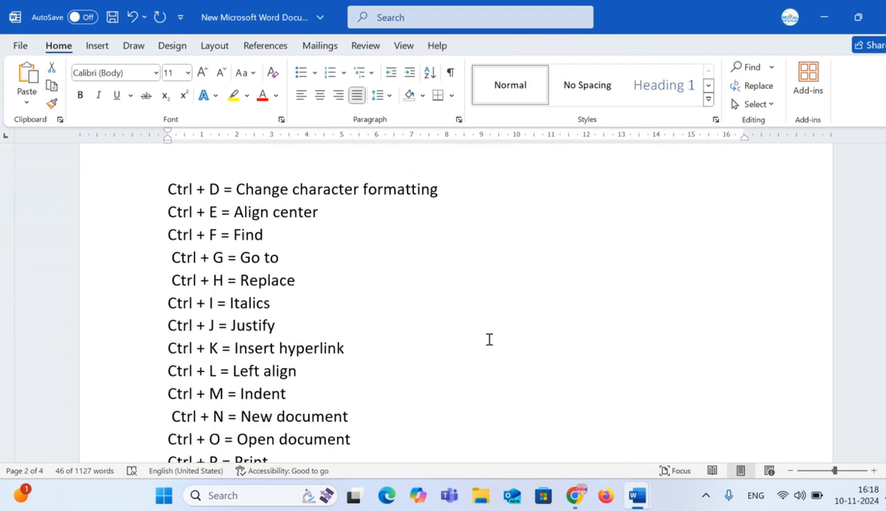
pyautogui.scroll(-4, 489, 340)
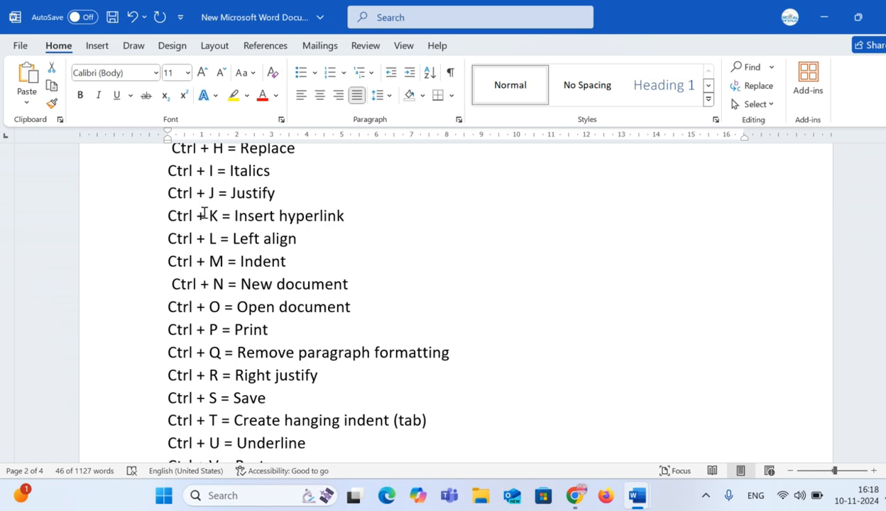
pyautogui.moveTo(169, 212); pyautogui.dragTo(350, 213)
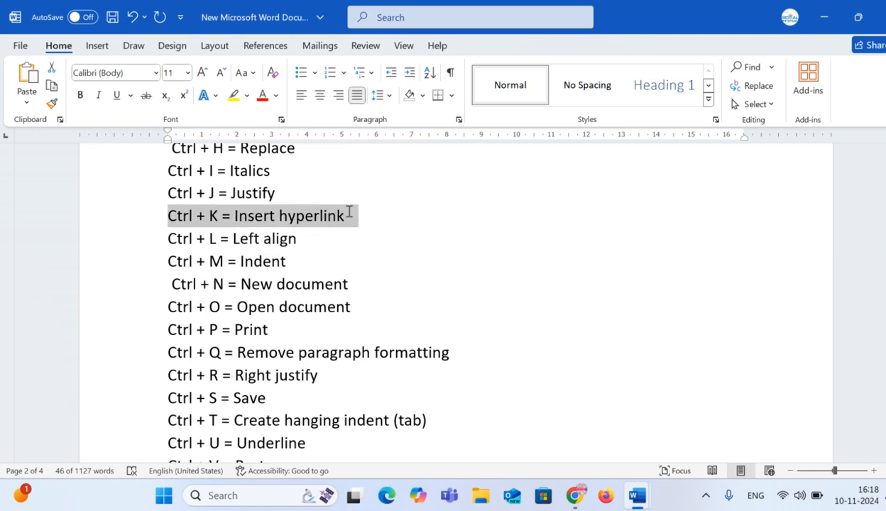
pyautogui.click(479, 261)
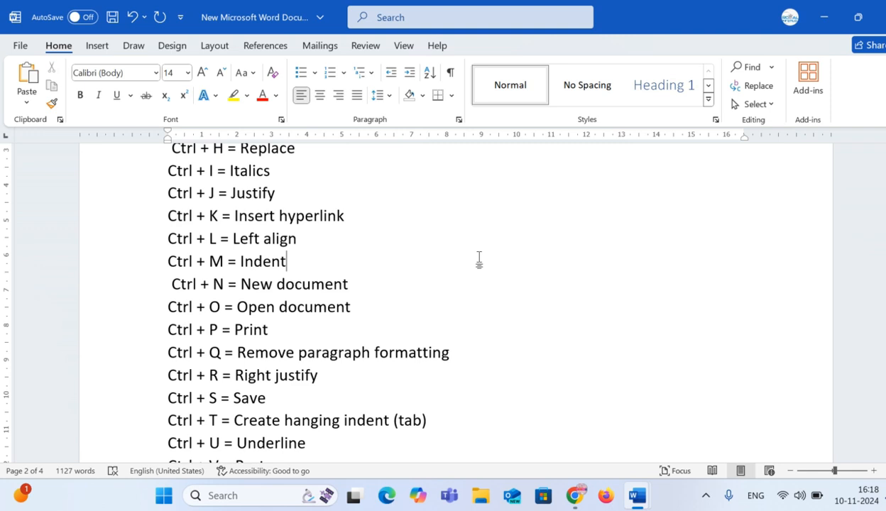
pyautogui.hotkey('ctrl', 'k')
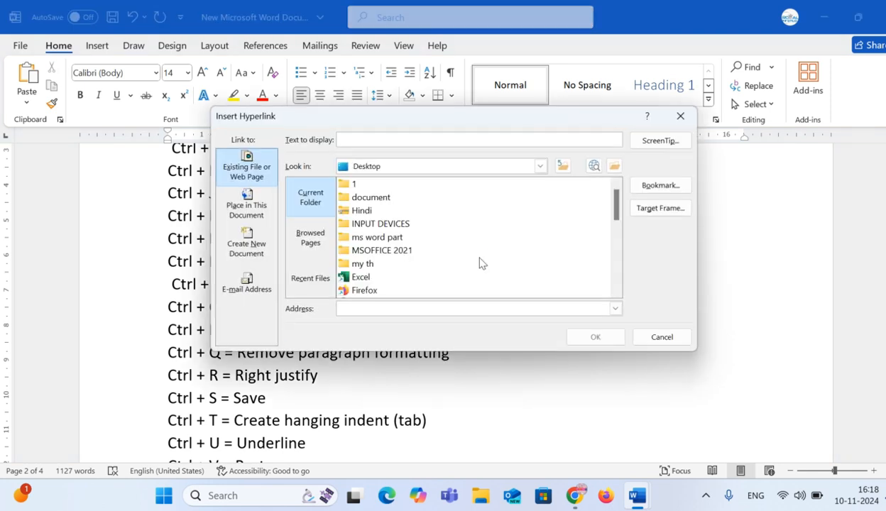
pyautogui.click(680, 117)
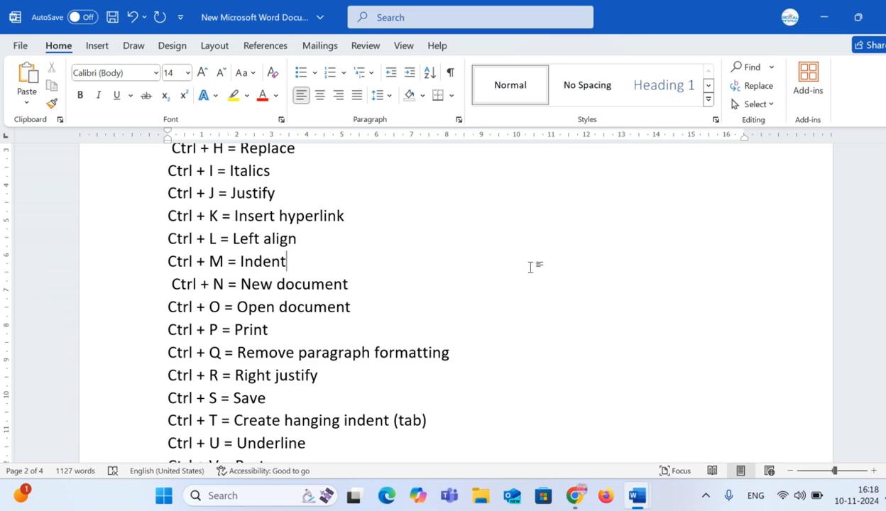
# Create a new blank document, look it over and close it again.
pyautogui.scroll(2, 531, 267)
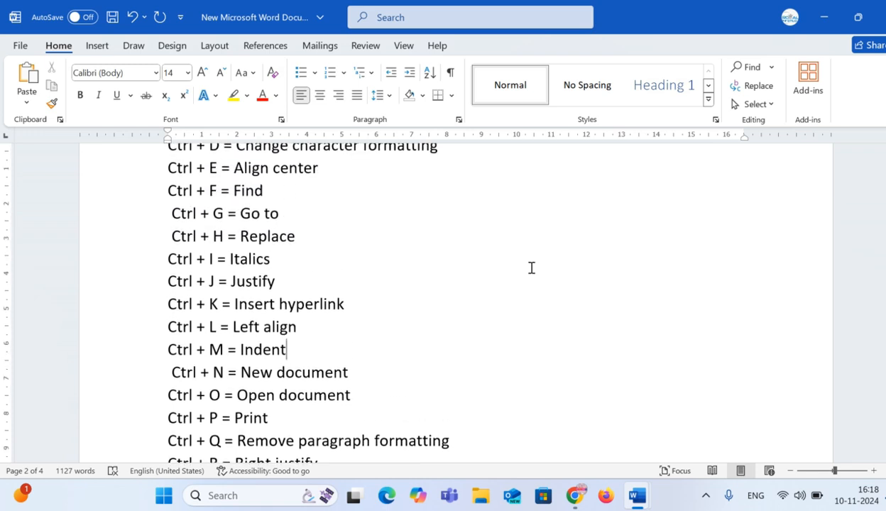
pyautogui.scroll(-1, 492, 289)
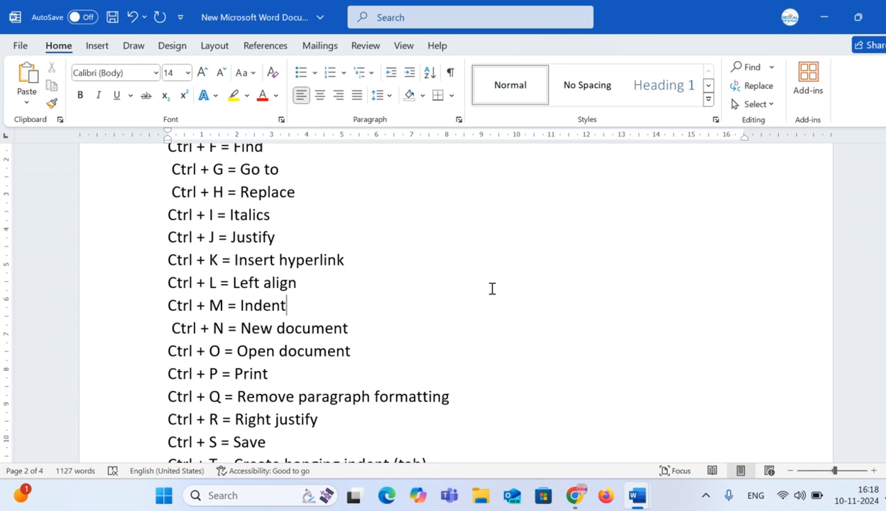
pyautogui.hotkey('ctrl', 'n')
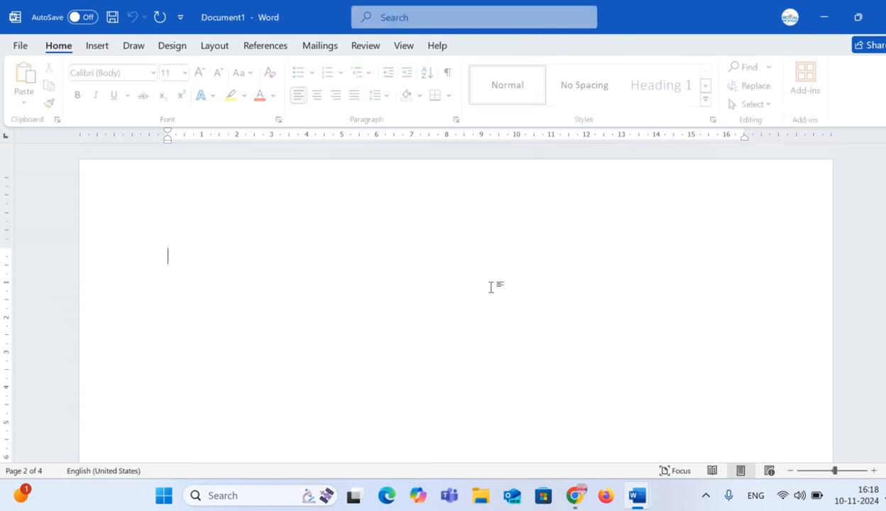
pyautogui.scroll(-5, 490, 287)
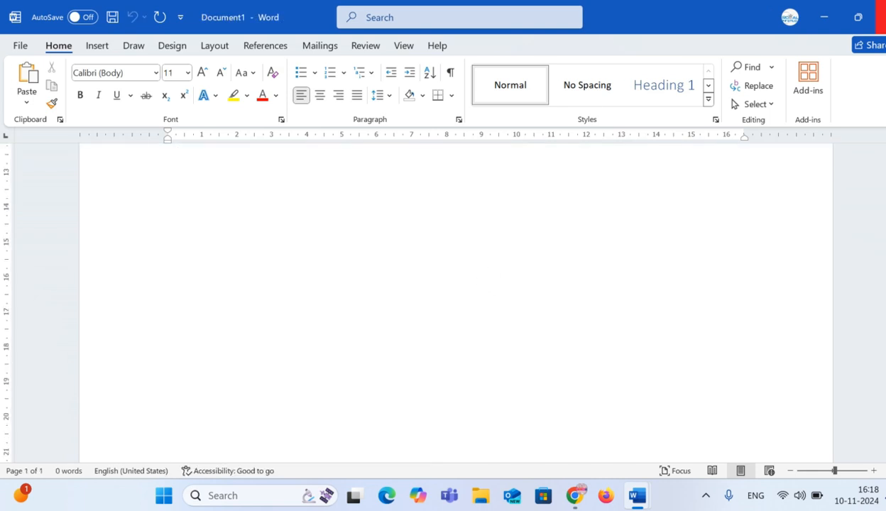
pyautogui.click(881, 17)
# Show the Open document view and the Print settings with preview, leaving each without opening or printing anything.
pyautogui.scroll(-2, 514, 281)
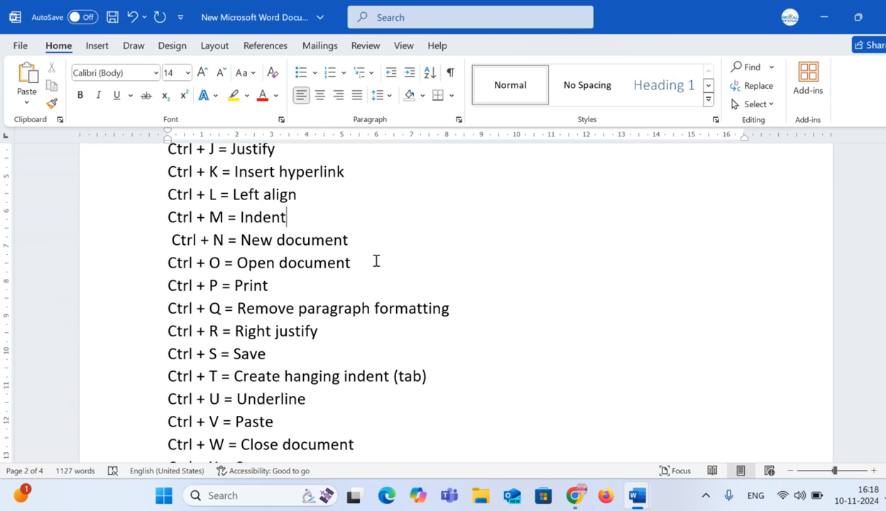
pyautogui.hotkey('ctrl', 'o')
pyautogui.press('Escape')
pyautogui.hotkey('ctrl', 'p')
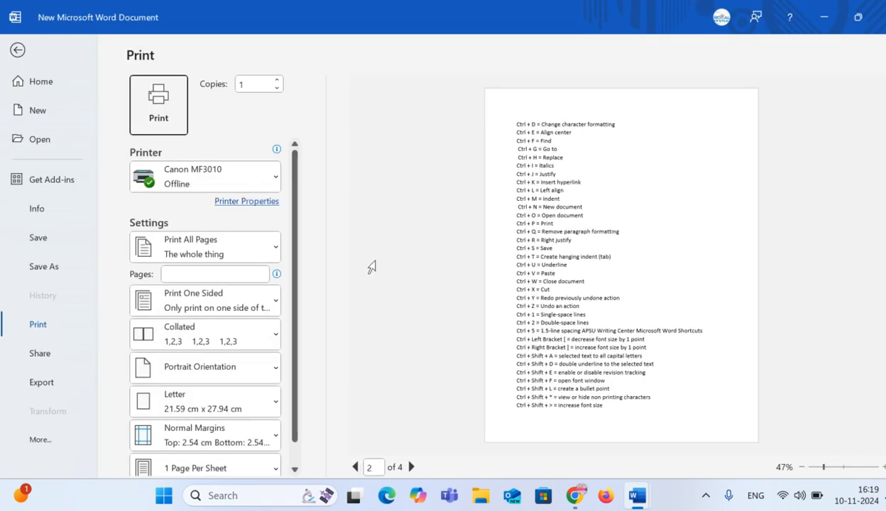
pyautogui.press('Escape')
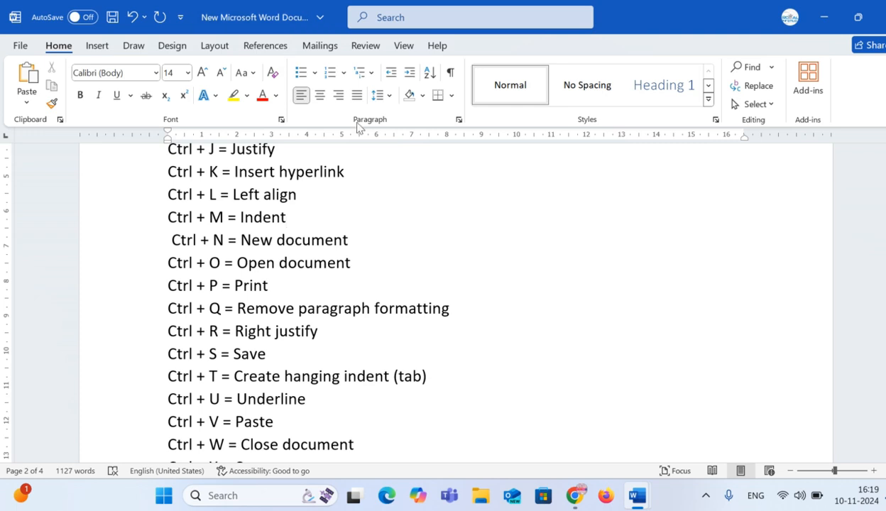
# Make the text from "table, click where you want" through "even on another device" bold, italic and underlined.
pyautogui.scroll(6, 388, 224)
pyautogui.scroll(10, 386, 226)
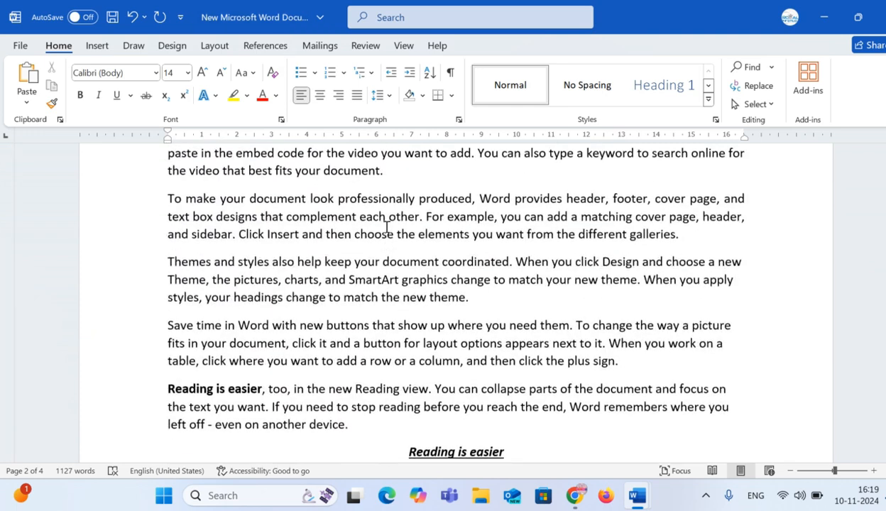
pyautogui.scroll(-1, 182, 307)
pyautogui.moveTo(165, 336); pyautogui.dragTo(340, 386)
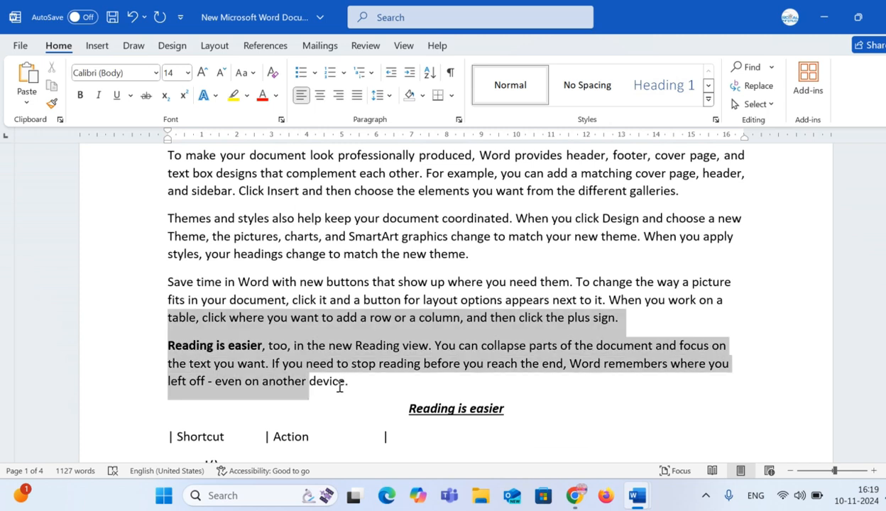
pyautogui.click(117, 95)
pyautogui.click(81, 96)
pyautogui.click(98, 95)
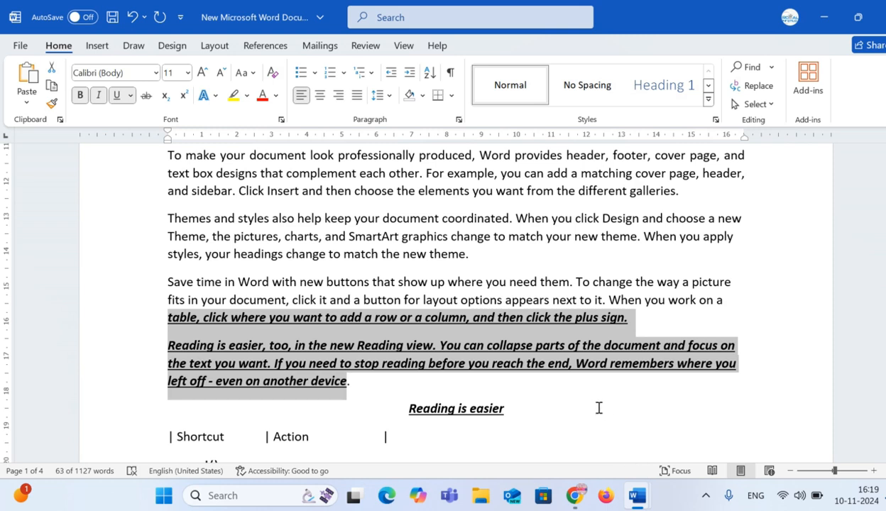
pyautogui.click(569, 379)
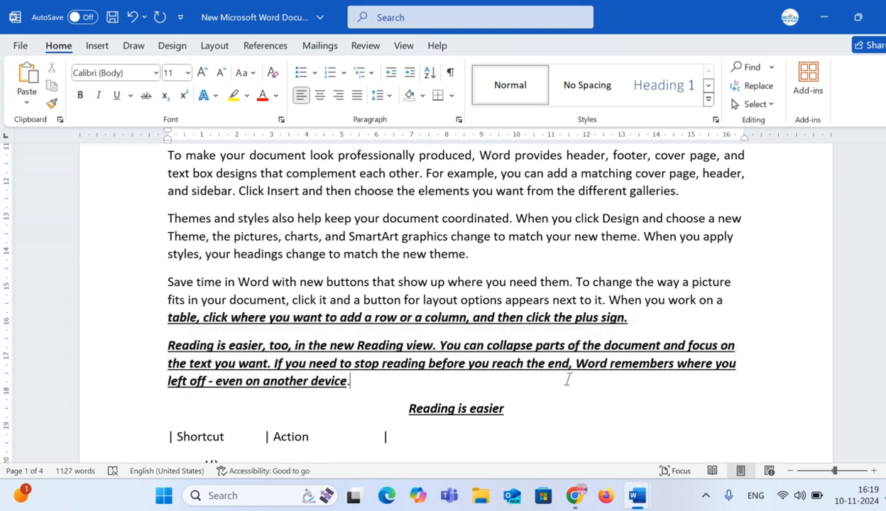
# Apply a hanging indent to the "Save time in Word with new buttons" paragraph.
pyautogui.scroll(-10, 568, 378)
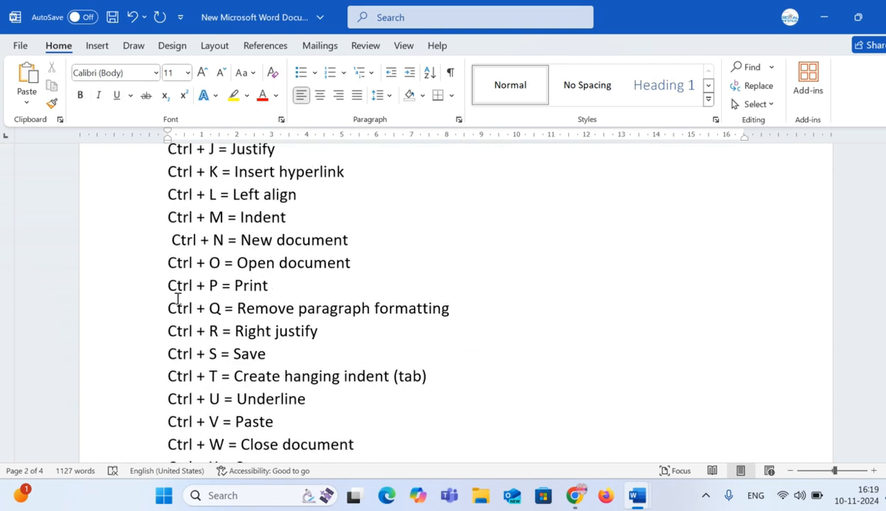
pyautogui.scroll(1, 498, 321)
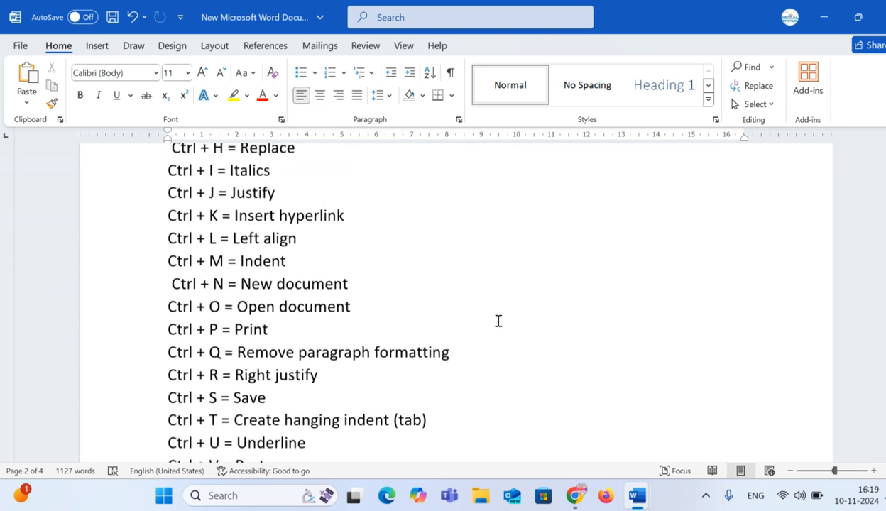
pyautogui.scroll(-2, 483, 317)
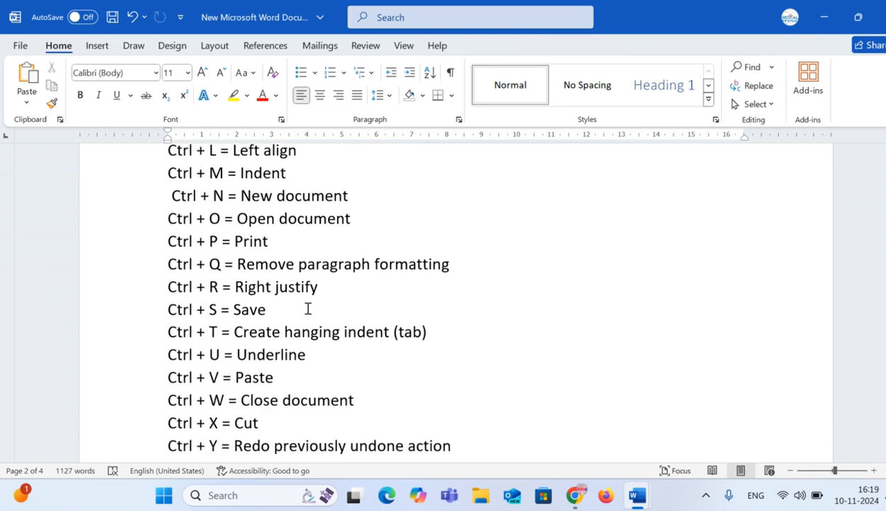
pyautogui.click(325, 292)
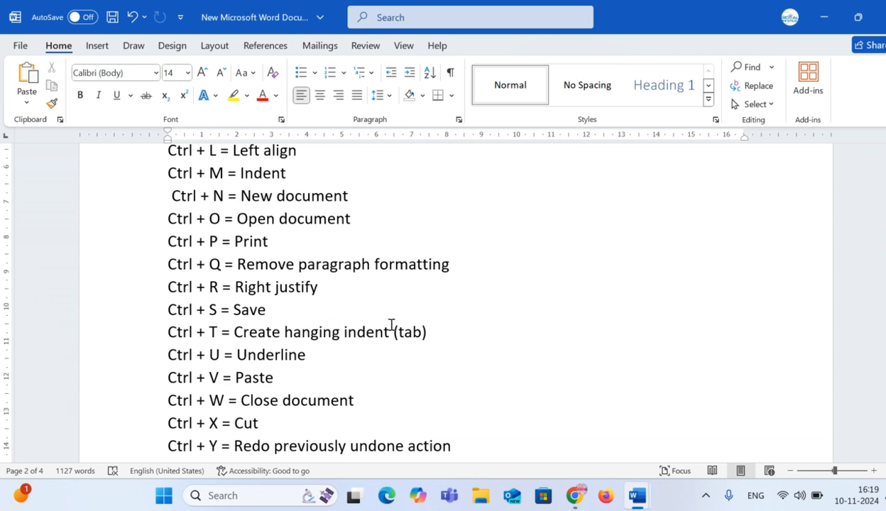
pyautogui.scroll(10, 392, 325)
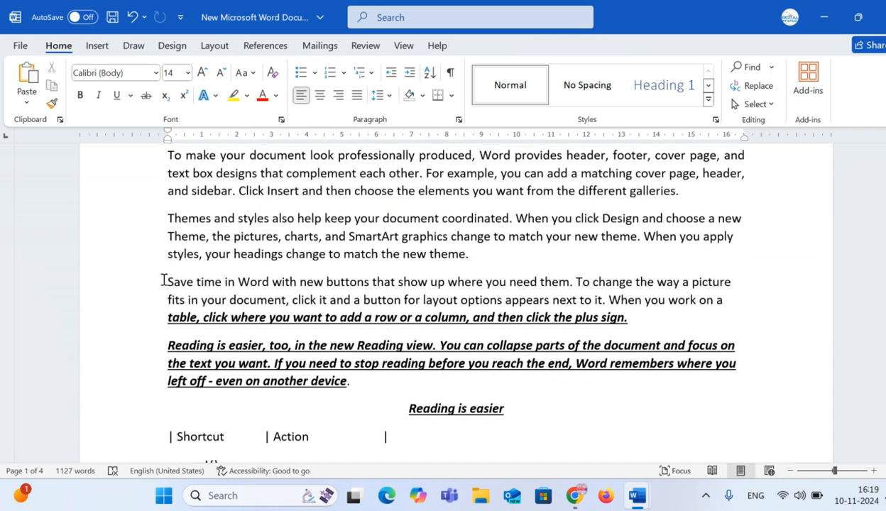
pyautogui.moveTo(168, 282); pyautogui.dragTo(733, 284)
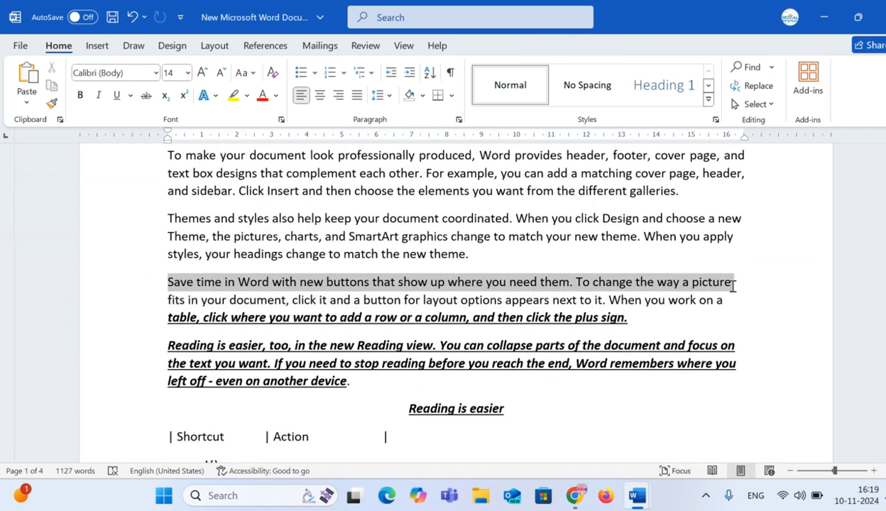
pyautogui.hotkey('ctrl', 't')
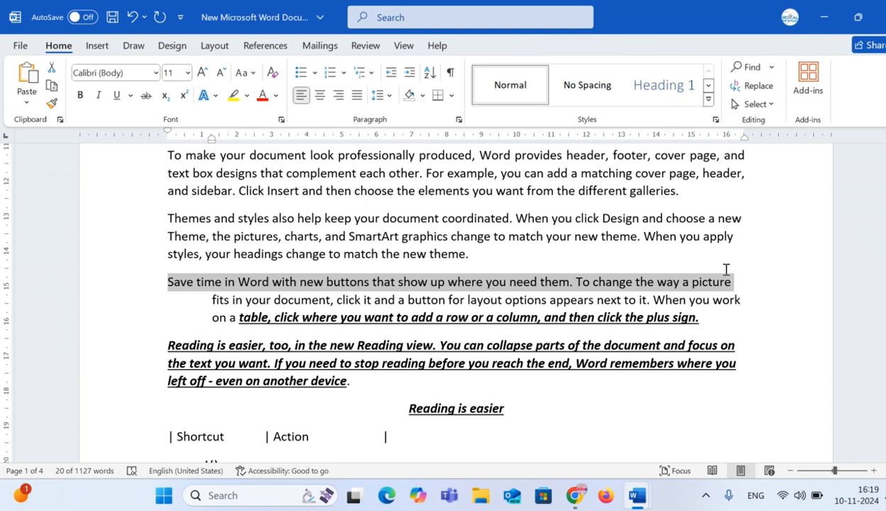
# Remove the bold from the "Reading is easier, too" paragraph and give it a single-line underline.
pyautogui.moveTo(348, 383); pyautogui.dragTo(125, 351)
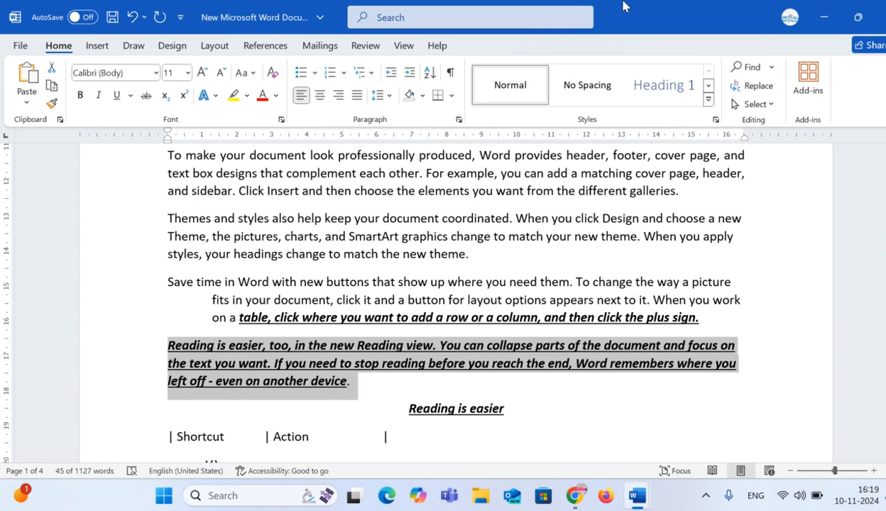
pyautogui.click(80, 95)
pyautogui.click(130, 96)
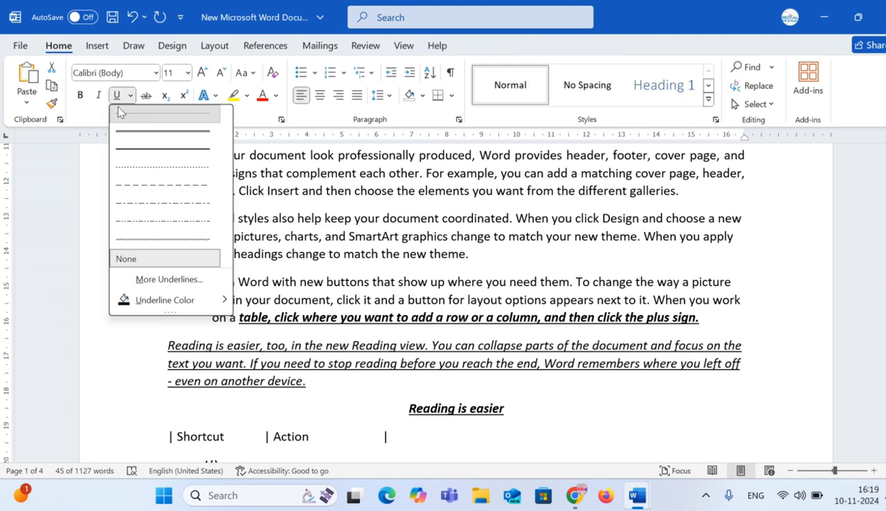
pyautogui.click(123, 113)
pyautogui.click(345, 271)
# Select the "Ctrl + V = Paste" entry and after it the "Ctrl + W = Close document" entry in the shortcut list.
pyautogui.scroll(-15, 357, 311)
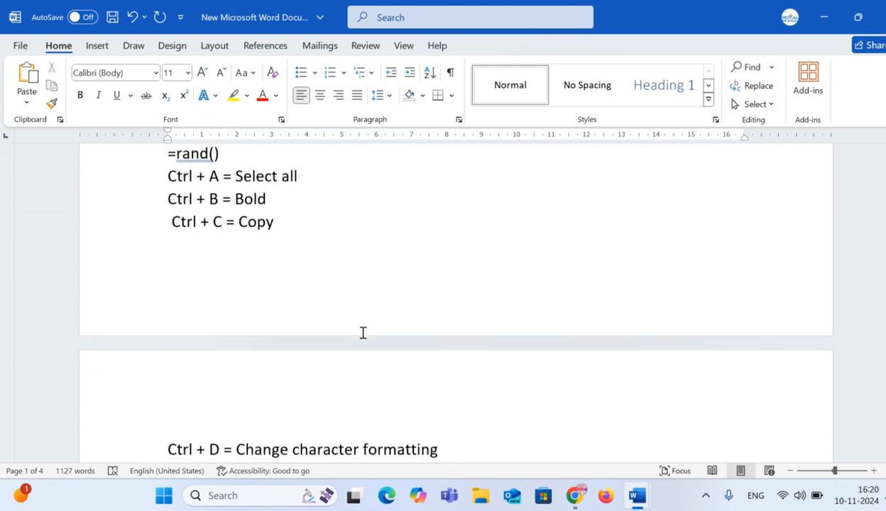
pyautogui.scroll(-2, 357, 311)
pyautogui.scroll(2, 362, 311)
pyautogui.moveTo(177, 245); pyautogui.dragTo(290, 247)
pyautogui.moveTo(359, 269); pyautogui.dragTo(163, 265)
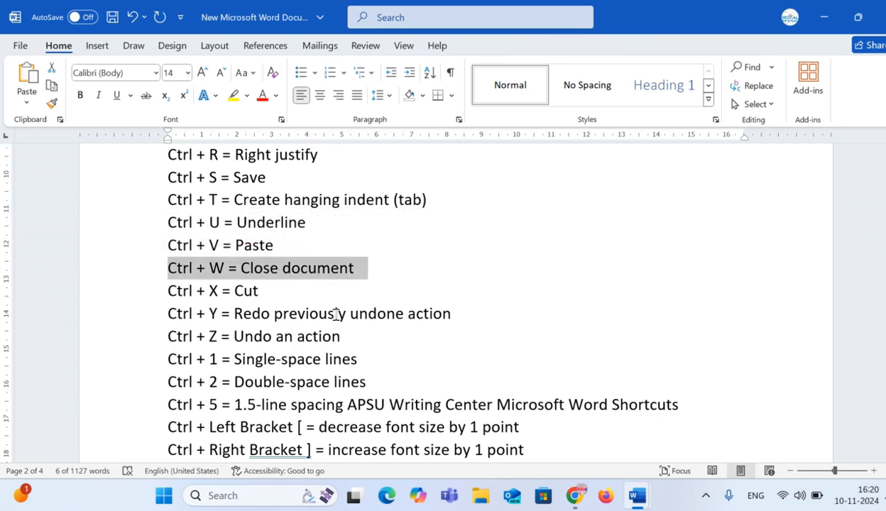
pyautogui.click(326, 291)
# Switch to the "my new project" document, view its closing "Thank you for watching" text, and close that document.
pyautogui.moveTo(637, 501)
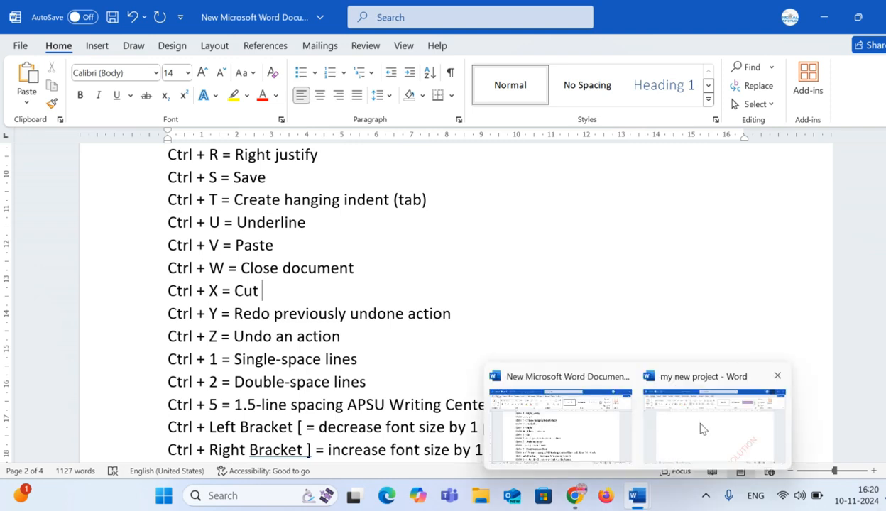
pyautogui.click(685, 419)
pyautogui.scroll(-3, 526, 299)
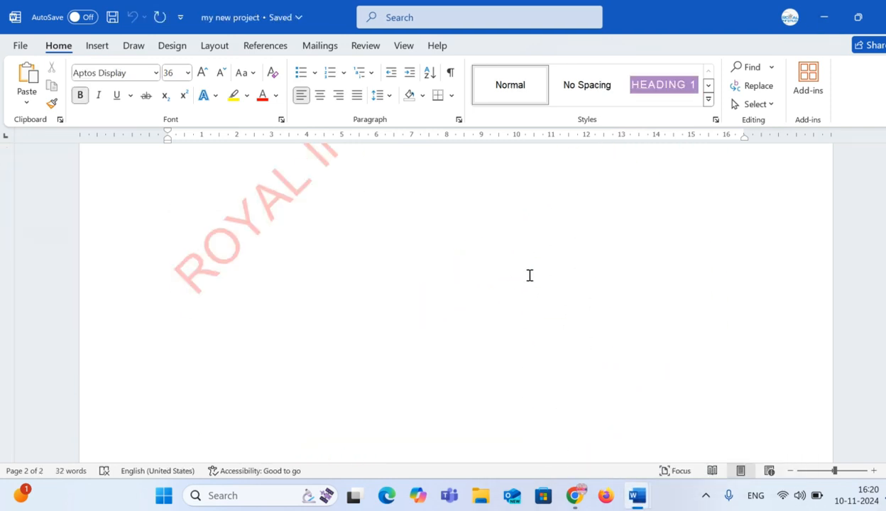
pyautogui.scroll(8, 526, 277)
pyautogui.scroll(5, 526, 280)
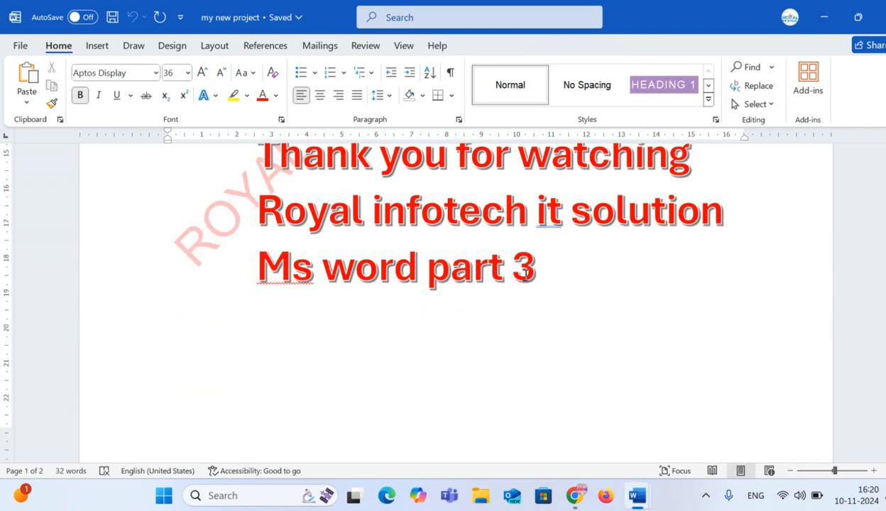
pyautogui.hotkey('ctrl', 'w')
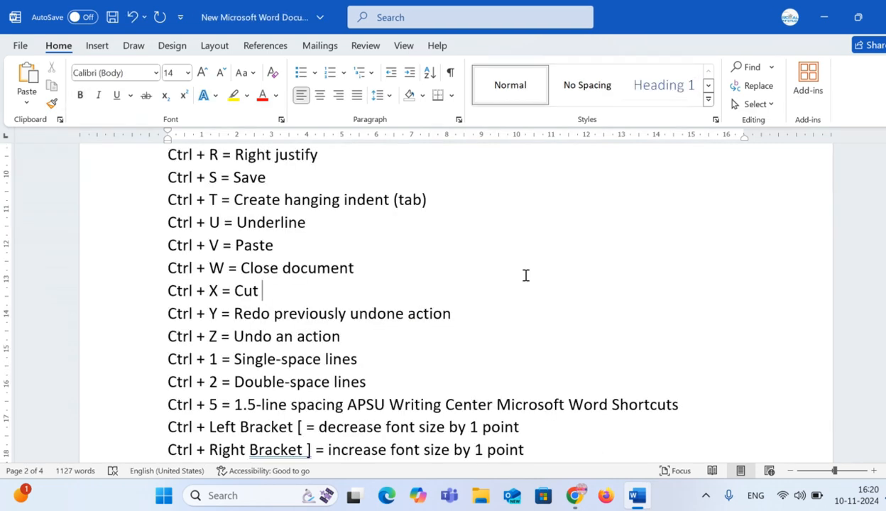
# Select the "Ctrl + 1 = Single-space lines" entry and after it the description "selected text to all capital letters" in the shortcut list.
pyautogui.scroll(-1, 378, 280)
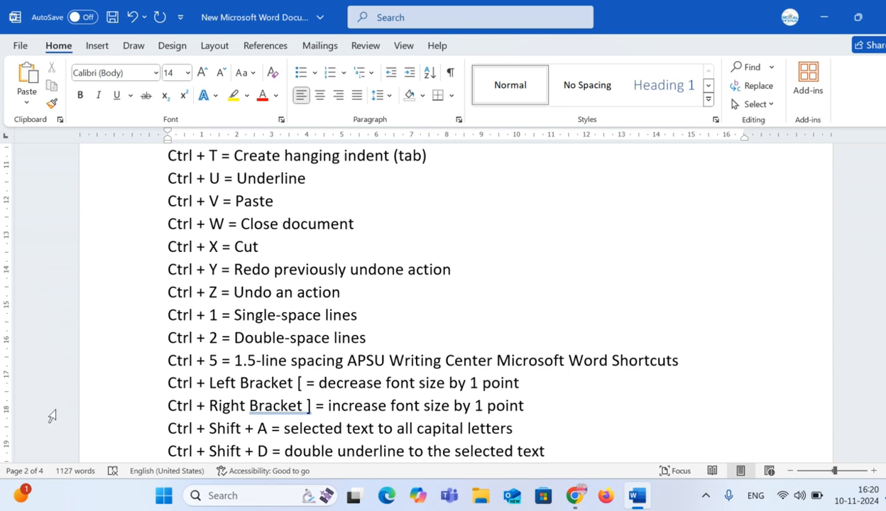
pyautogui.click(152, 318)
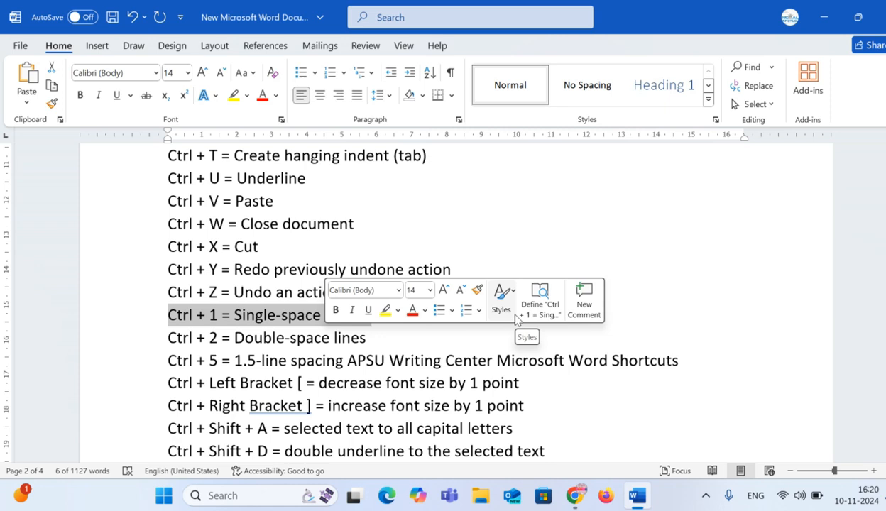
pyautogui.click(560, 388)
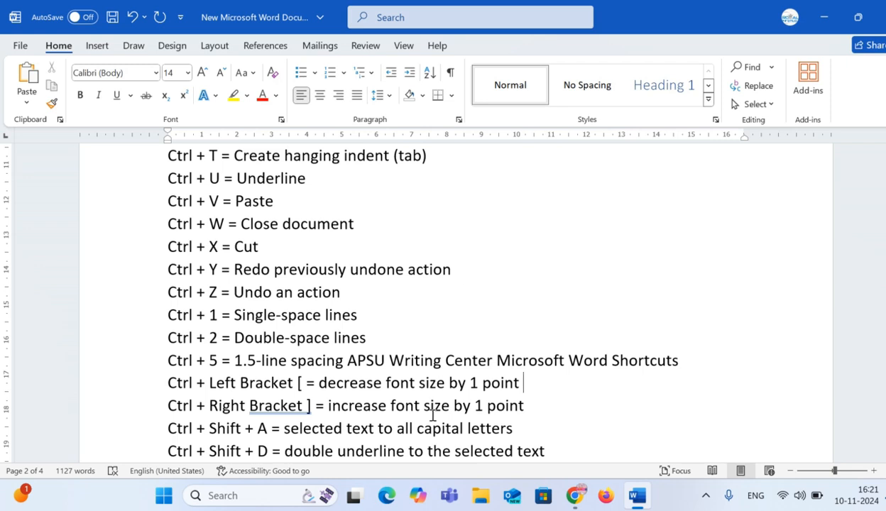
pyautogui.scroll(-2, 437, 408)
pyautogui.click(529, 326)
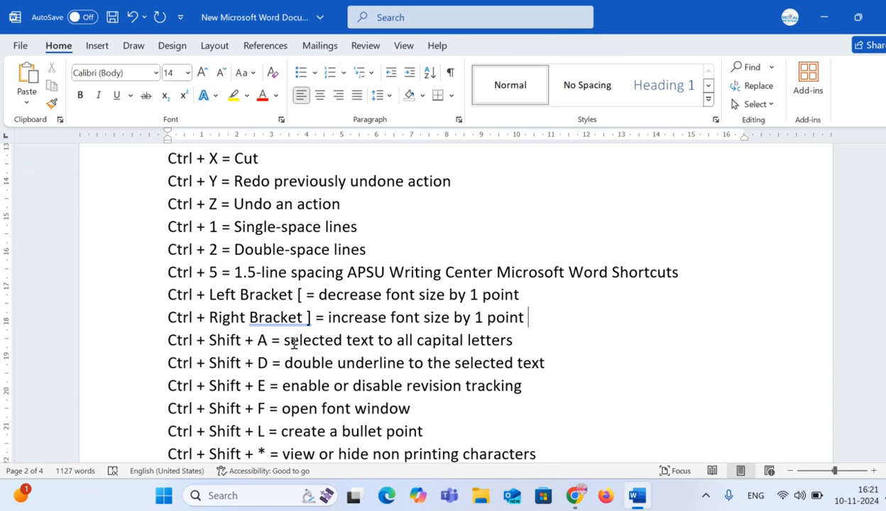
pyautogui.moveTo(295, 341); pyautogui.dragTo(515, 350)
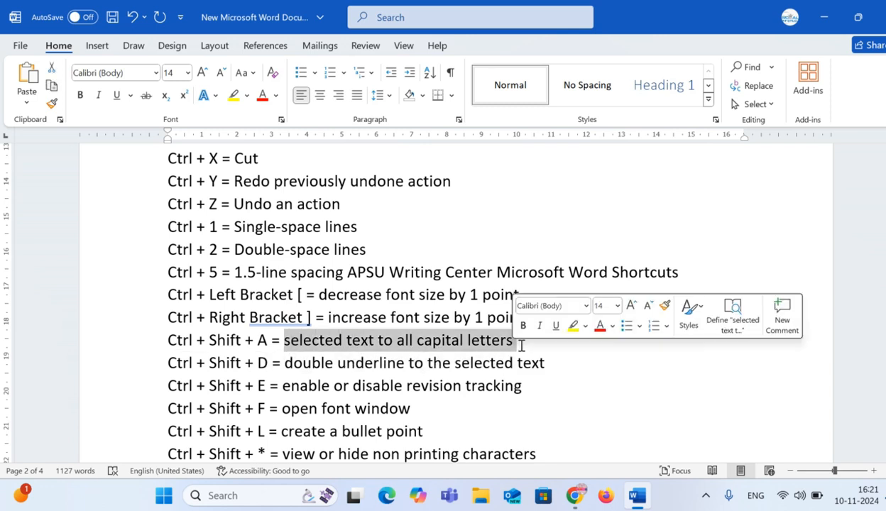
# Toggle all capitals on and off repeatedly for the first line of the "Save time in Word with new buttons" paragraph.
pyautogui.scroll(9, 544, 268)
pyautogui.scroll(6, 545, 255)
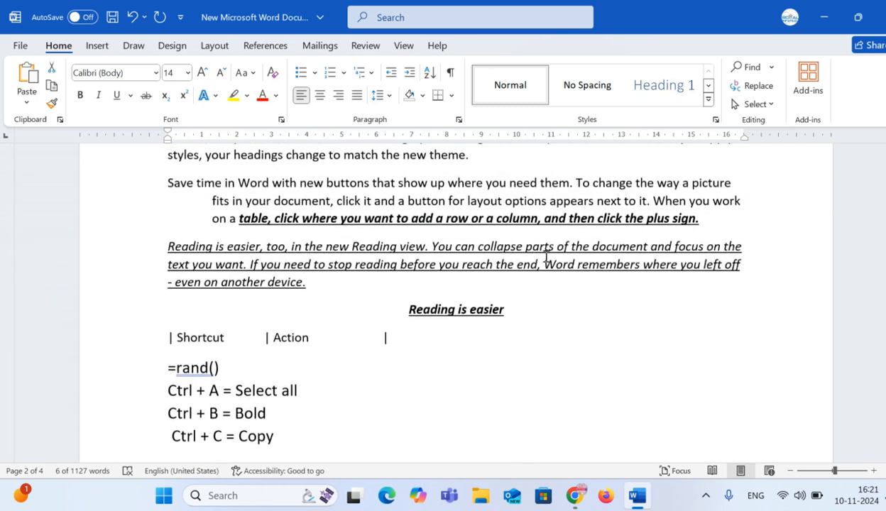
pyautogui.moveTo(162, 279); pyautogui.dragTo(723, 282)
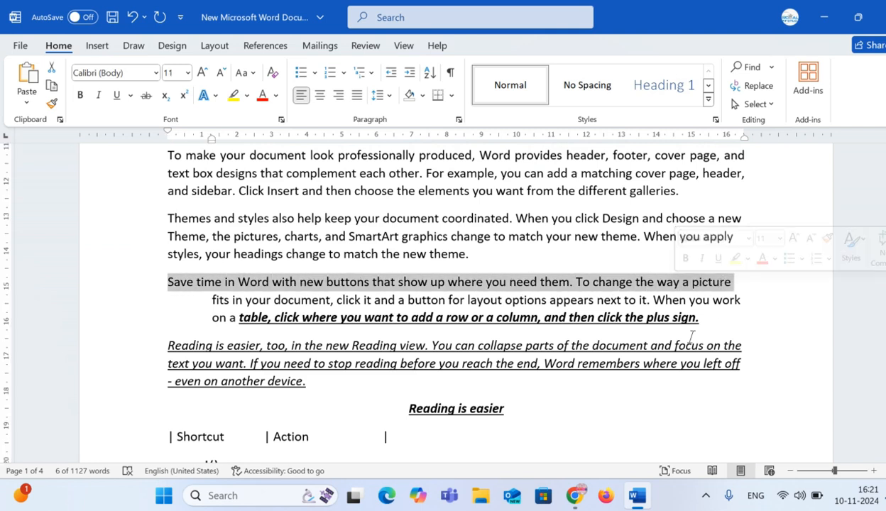
pyautogui.hotkey('ctrl', 'shift', 'a')
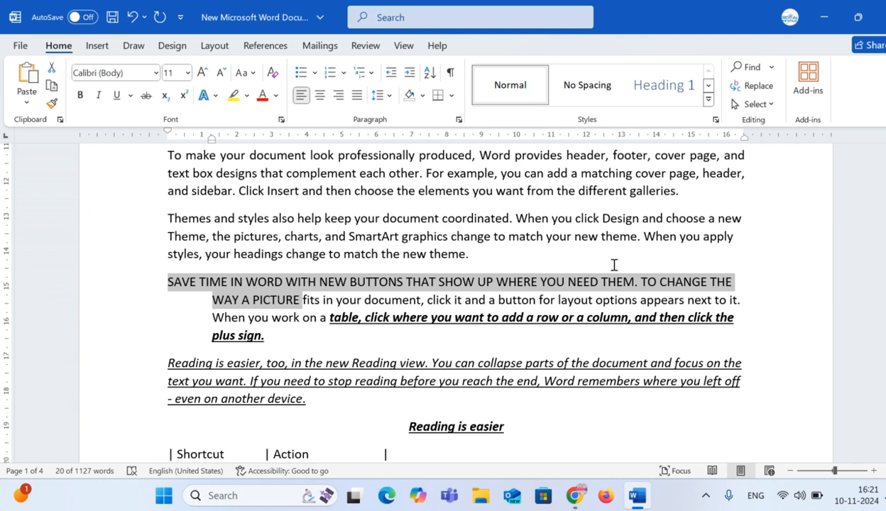
pyautogui.hotkey('ctrl', 'shift', 'a')
pyautogui.hotkey('ctrl', 'shift', 'a')
pyautogui.hotkey('ctrl', 'shift', 'a')
pyautogui.hotkey('ctrl', 'shift', 'a')
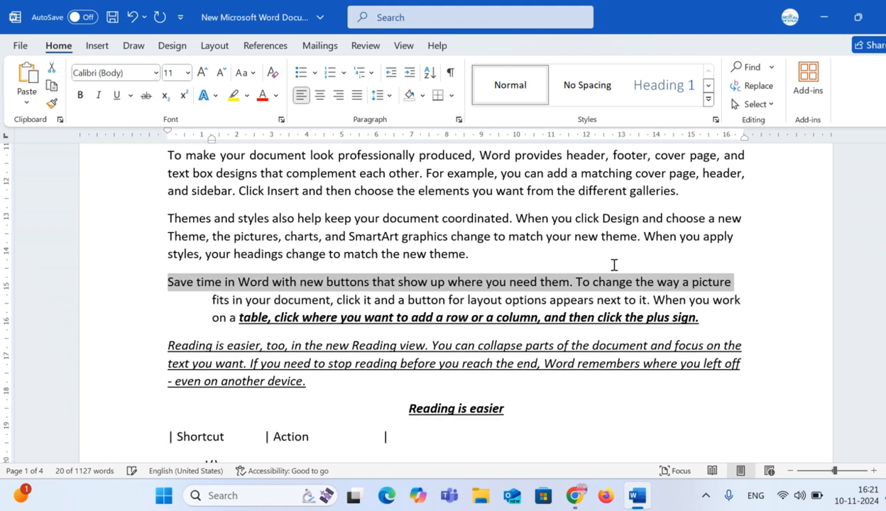
pyautogui.hotkey('ctrl', 'shift', 'a')
pyautogui.hotkey('ctrl', 'shift', 'a')
pyautogui.hotkey('ctrl', 'shift', 'a')
pyautogui.hotkey('ctrl', 'shift', 'a')
pyautogui.hotkey('ctrl', 'shift', 'a')
pyautogui.hotkey('ctrl', 'shift', 'a')
pyautogui.hotkey('ctrl', 'shift', 'a')
# Open the Font dialog for the text "D = double underline to the selected" and close it without changes.
pyautogui.scroll(-12, 615, 264)
pyautogui.scroll(-3, 614, 262)
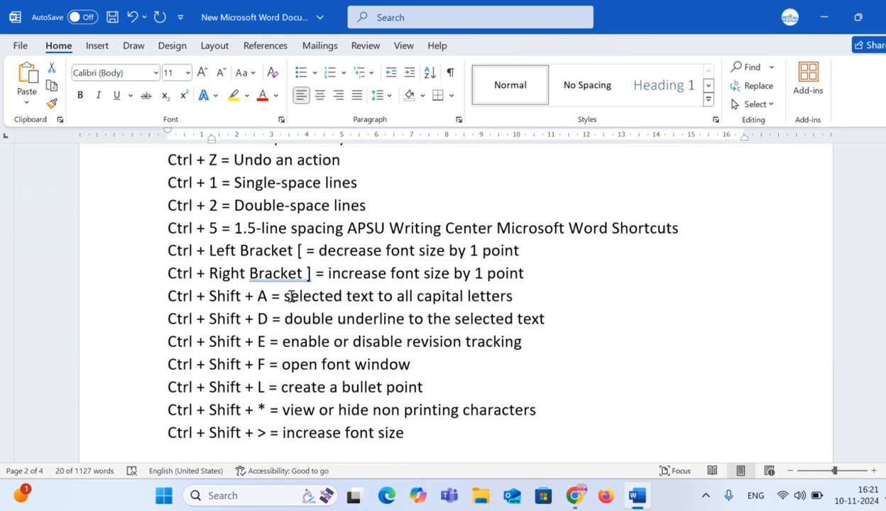
pyautogui.scroll(-3, 288, 302)
pyautogui.moveTo(258, 230); pyautogui.dragTo(519, 245)
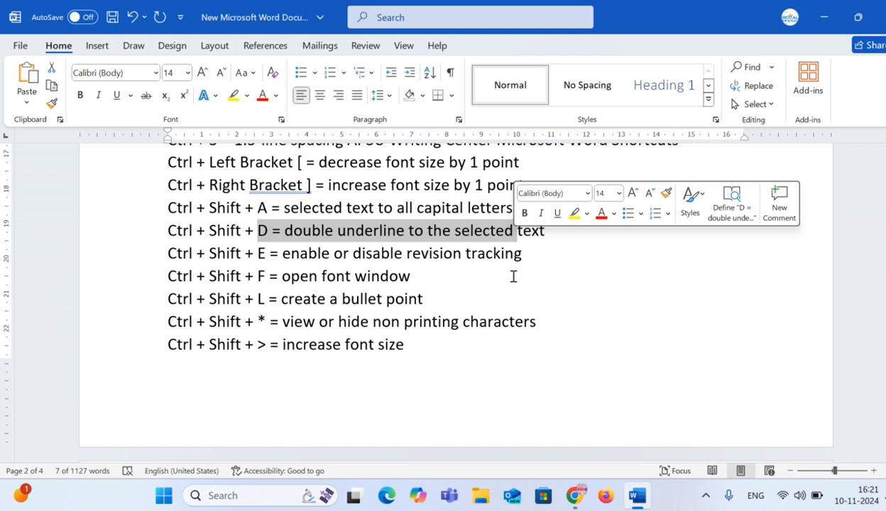
pyautogui.hotkey('ctrl', 'shift', 'f')
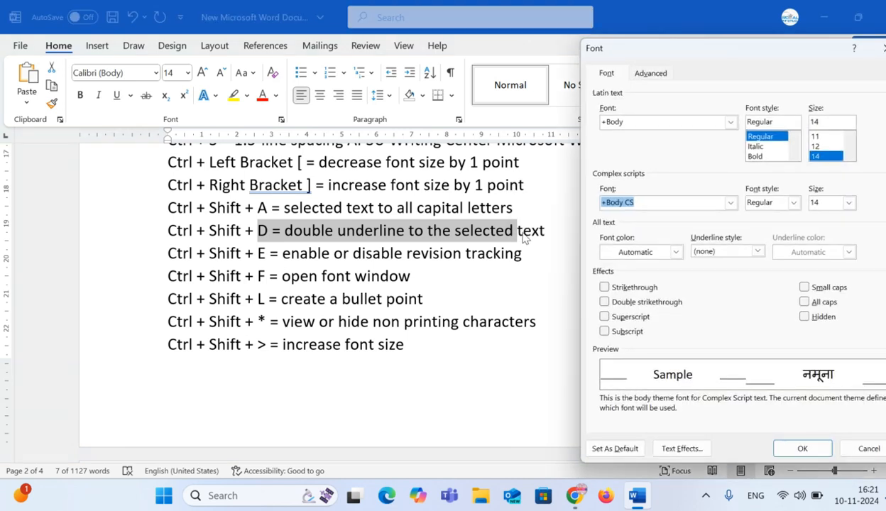
pyautogui.moveTo(791, 49); pyautogui.dragTo(579, 49)
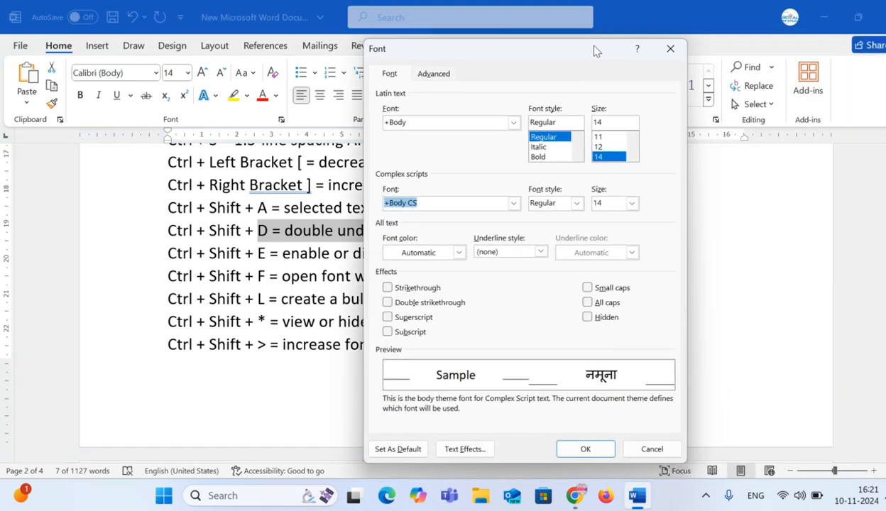
pyautogui.click(670, 49)
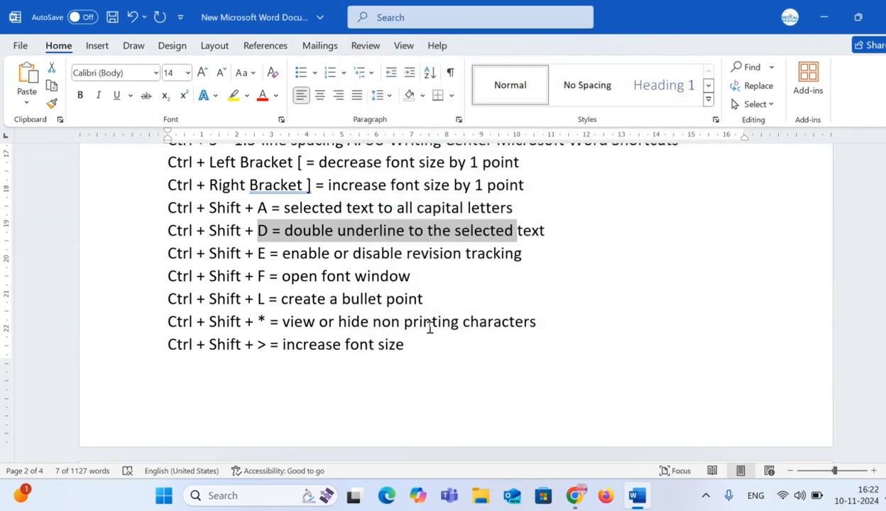
# Select the descriptions "view or hide non printing characters" and "increase font size" one after the other in the shortcut list.
pyautogui.click(424, 302)
pyautogui.moveTo(411, 304); pyautogui.dragTo(534, 328)
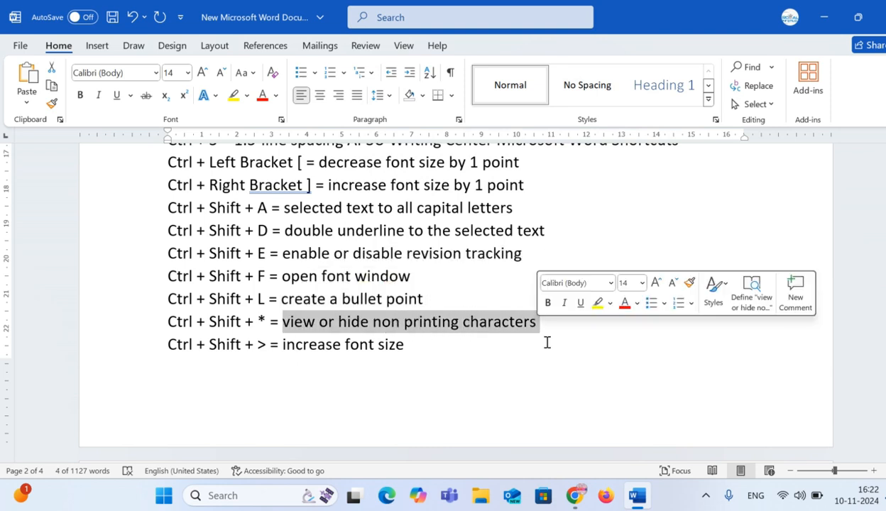
pyautogui.click(430, 349)
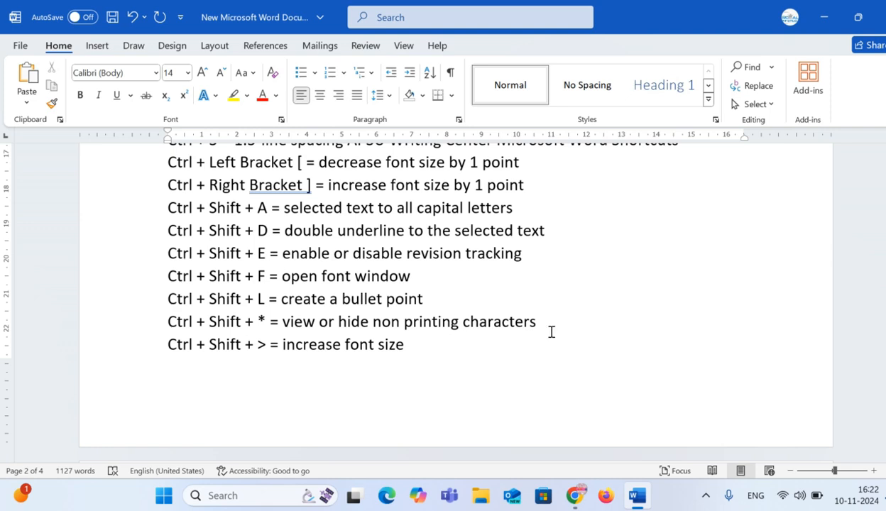
pyautogui.moveTo(434, 355); pyautogui.dragTo(295, 355)
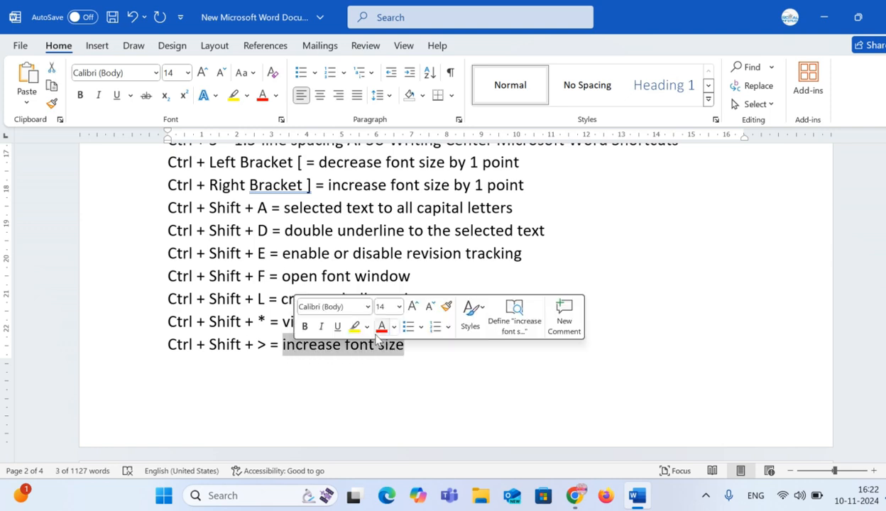
pyautogui.click(432, 355)
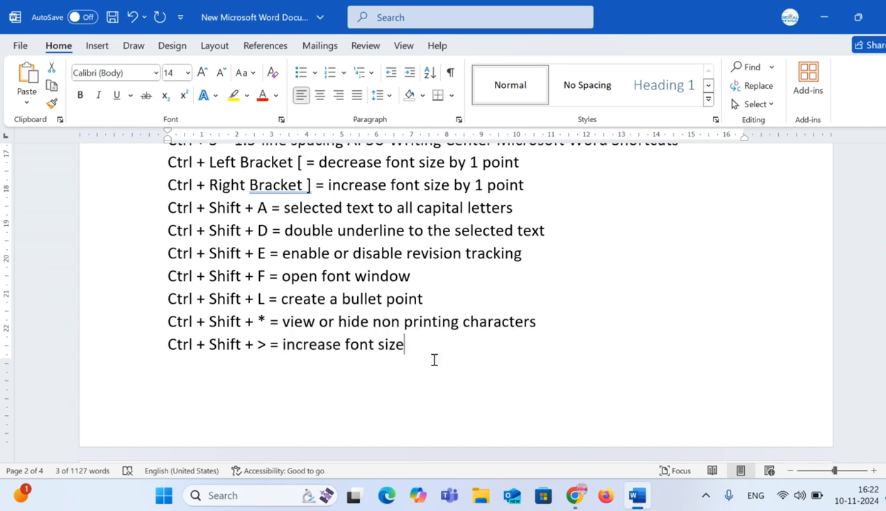
# Insert six cent signs at the end of the "Ctrl + / + C = insert a cent sign (¢)" entry.
pyautogui.scroll(-5, 433, 358)
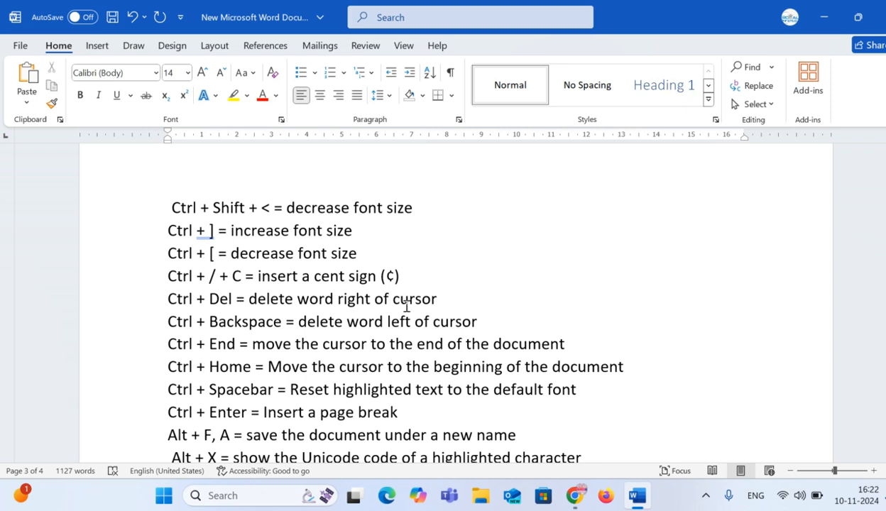
pyautogui.click(419, 276)
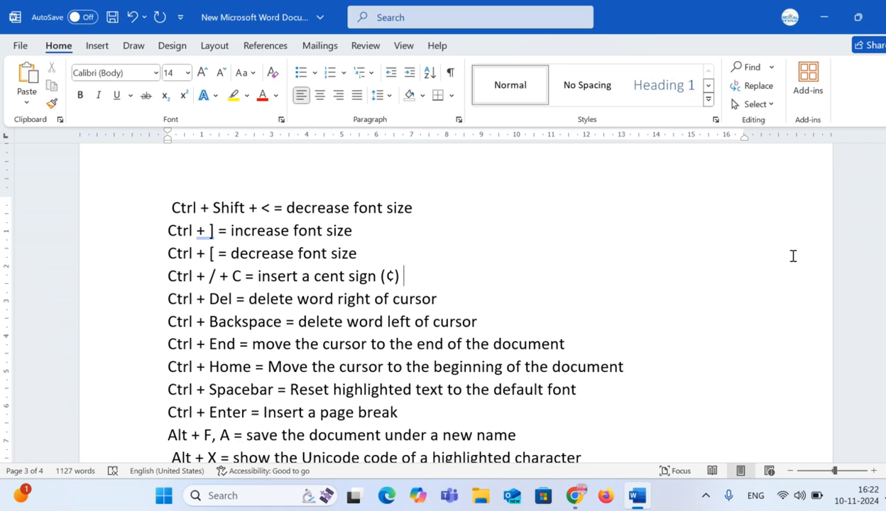
pyautogui.write('¢¢¢¢¢')
pyautogui.hotkey('ctrl', '/')
pyautogui.press('c')
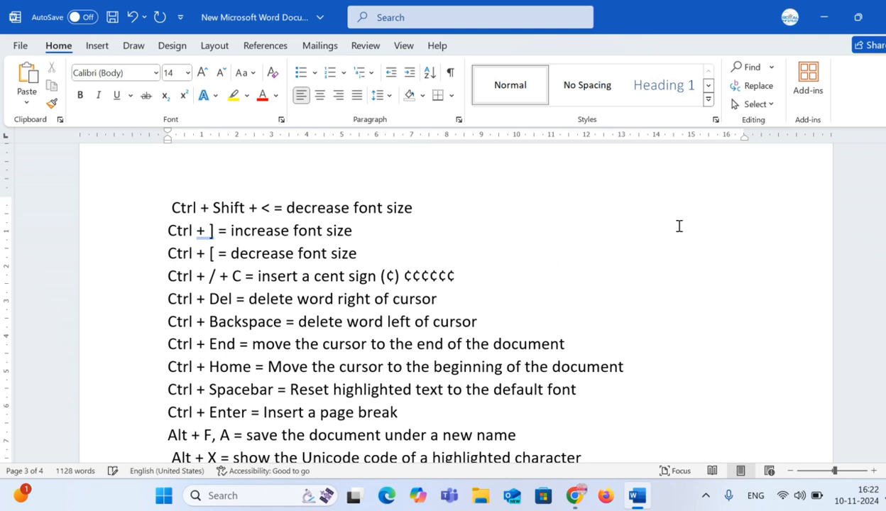
pyautogui.hotkey('ctrl', '/')
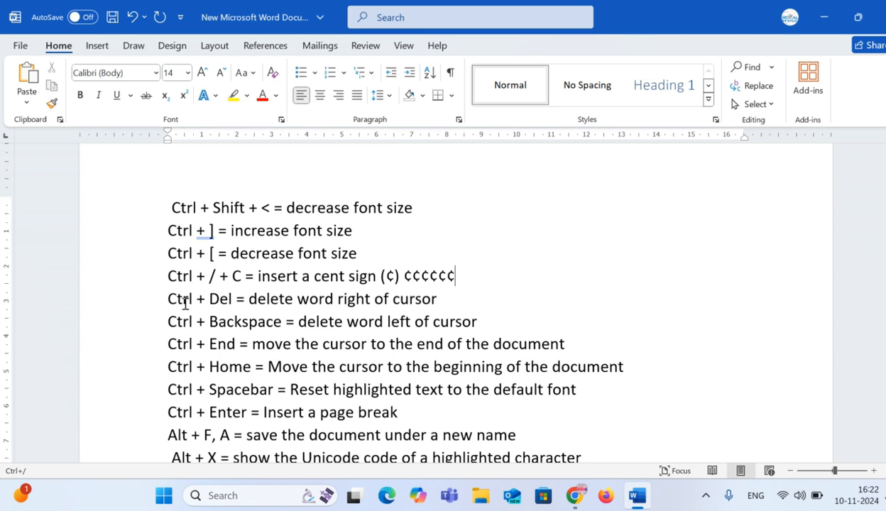
# Delete the line break and the words "Ctrl + Del" following the cent signs, one word at a time.
pyautogui.click(475, 292)
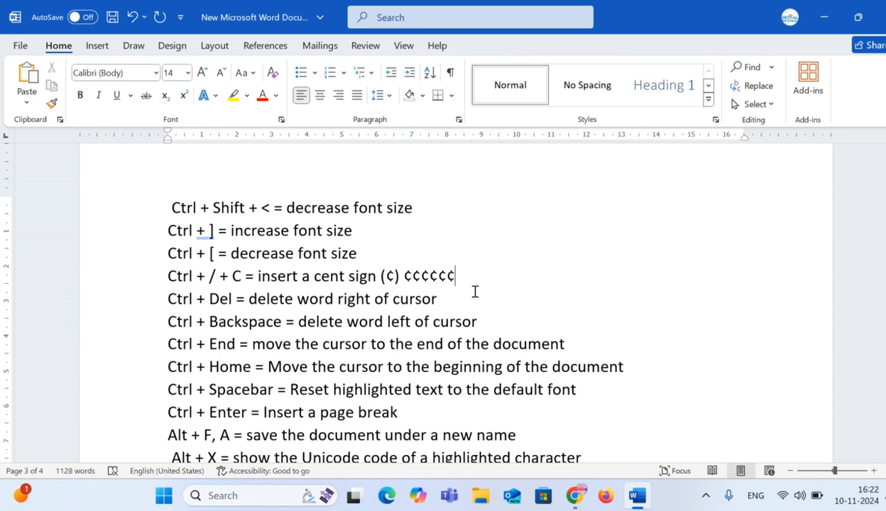
pyautogui.hotkey('ctrl', 'Delete')
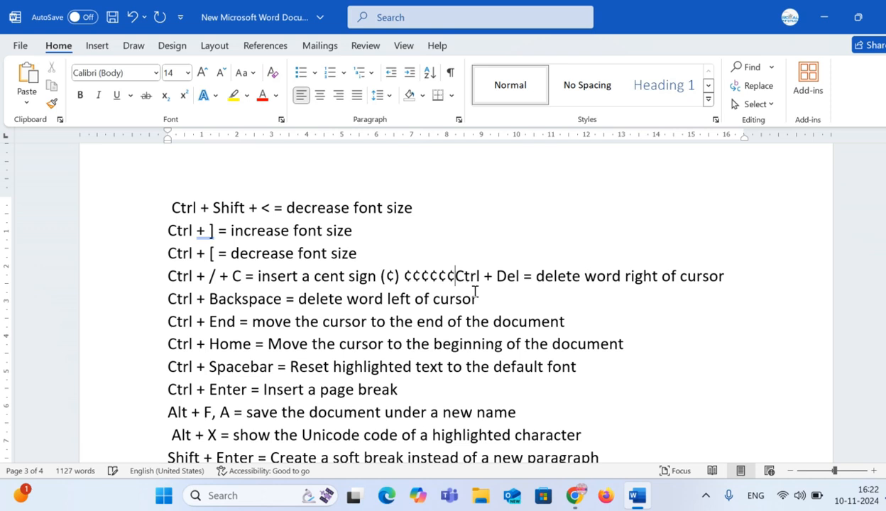
pyautogui.hotkey('ctrl', 'Delete')
pyautogui.hotkey('ctrl', 'Delete')
pyautogui.hotkey('ctrl', 'Delete')
pyautogui.hotkey('ctrl', 'Delete')
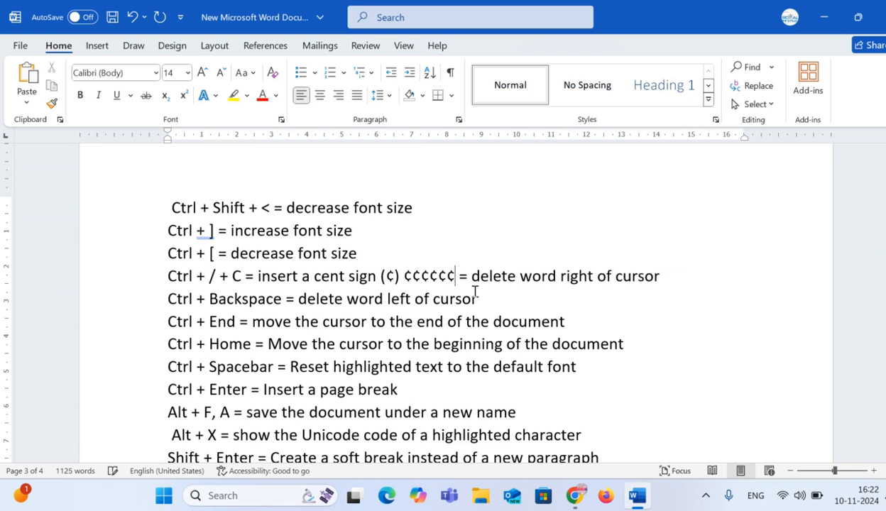
# Undo the word deletions made after the cent signs.
pyautogui.hotkey('ctrl', 'z')
pyautogui.hotkey('ctrl', 'z')
pyautogui.hotkey('ctrl', 'z')
pyautogui.hotkey('ctrl', 'z')
pyautogui.hotkey('ctrl', 'z')
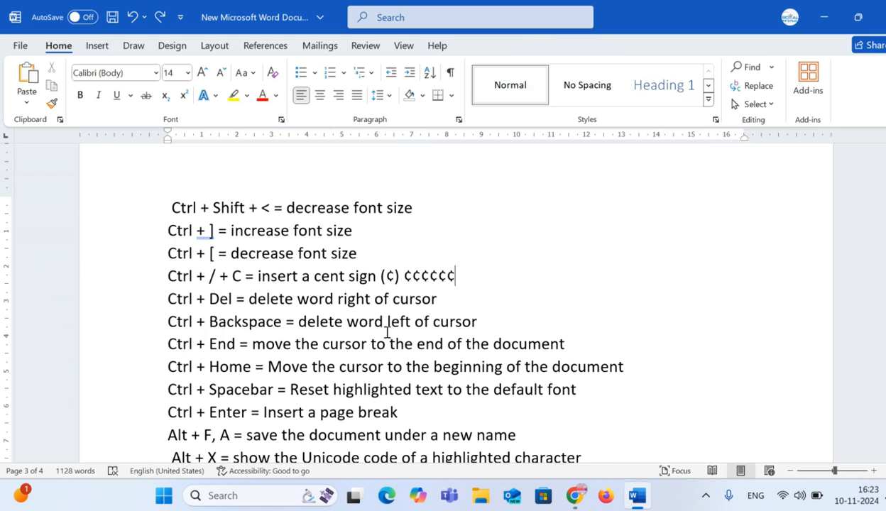
# Delete text backwards from the end of the "delete word left of cursor" entry, and undo it together with the inserted cent signs.
pyautogui.click(479, 322)
pyautogui.press('BackSpace')
pyautogui.press('BackSpace')
pyautogui.hotkey('ctrl', 'z')
pyautogui.hotkey('ctrl', 'z')
pyautogui.hotkey('ctrl', 'z')
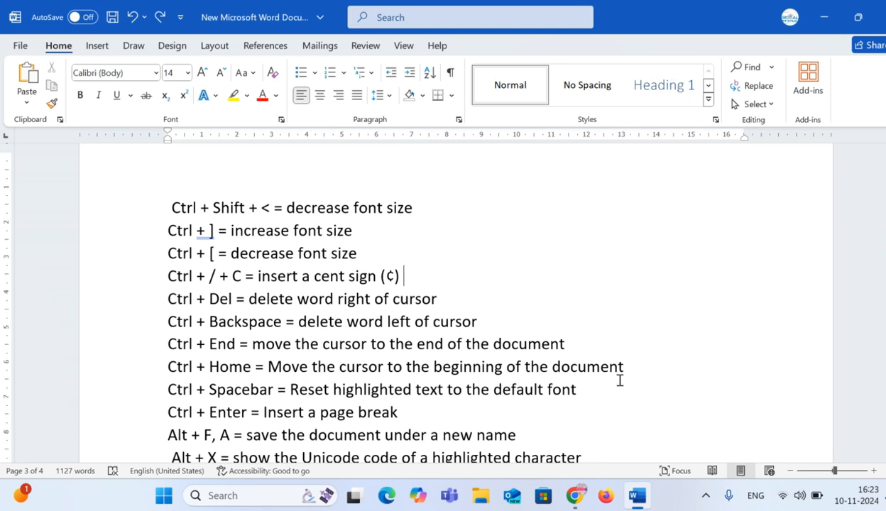
# Select the descriptions "Reset highlighted text to the default font" and "Insert a page break" one after the other.
pyautogui.scroll(-2, 619, 380)
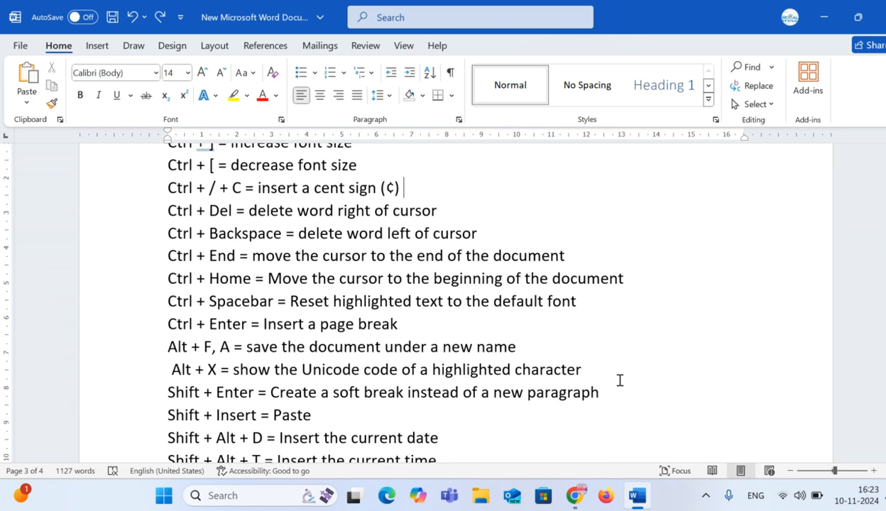
pyautogui.moveTo(576, 304); pyautogui.dragTo(290, 301)
pyautogui.moveTo(260, 328); pyautogui.dragTo(403, 328)
# Switch back to the Word document and select the "Alt + F, A = save the document under a new name" entry.
pyautogui.scroll(-2, 408, 341)
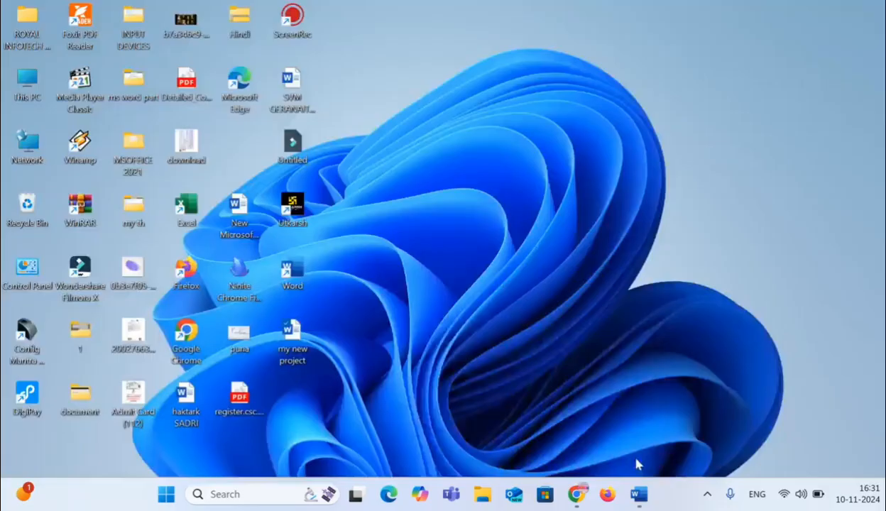
pyautogui.click(637, 496)
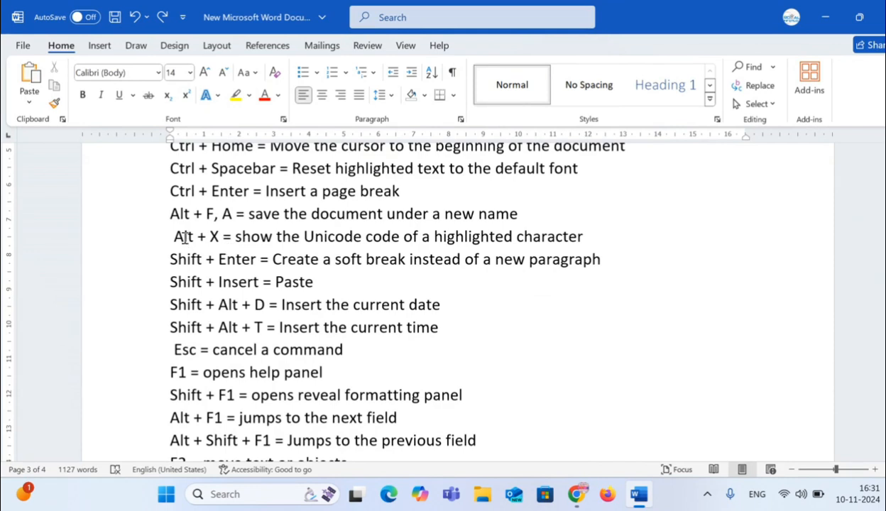
pyautogui.moveTo(170, 213); pyautogui.dragTo(538, 212)
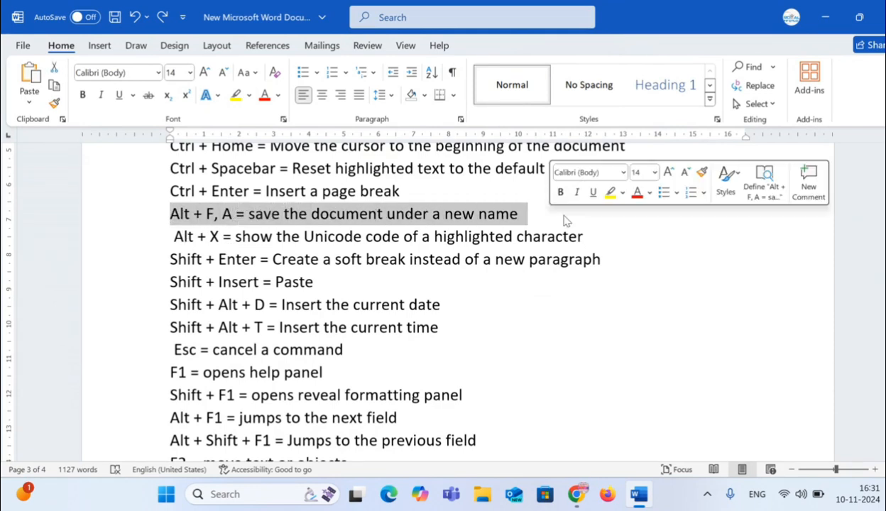
# Select the description of the Unicode code entry and the words "soft break instead of a new paragraph" one after the other, and clear the selection.
pyautogui.moveTo(253, 244); pyautogui.dragTo(546, 245)
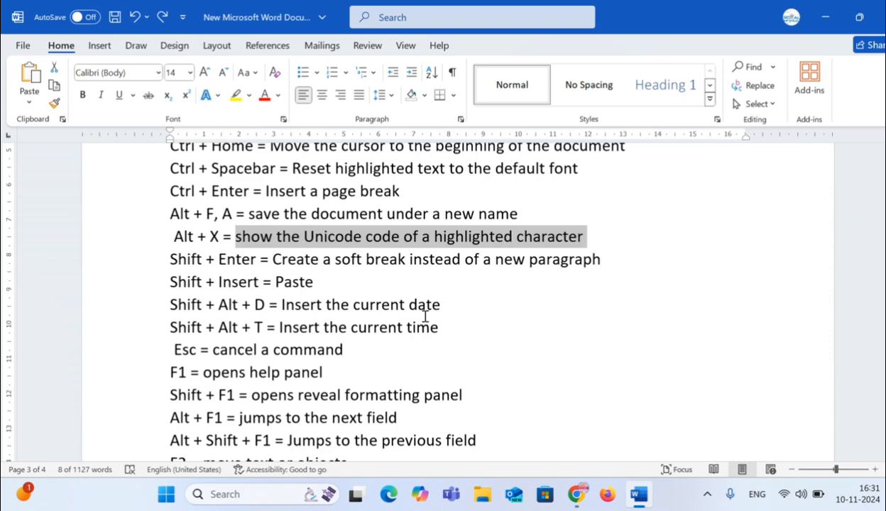
pyautogui.moveTo(359, 260); pyautogui.dragTo(611, 257)
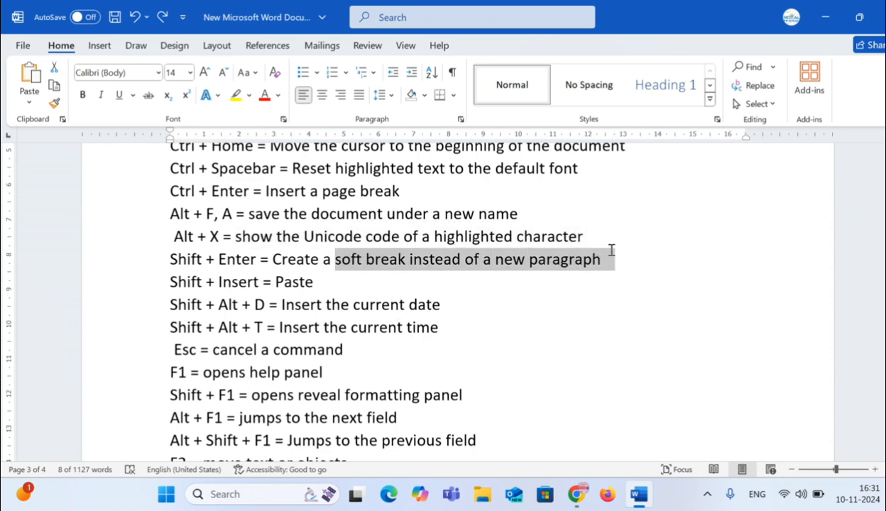
pyautogui.click(329, 291)
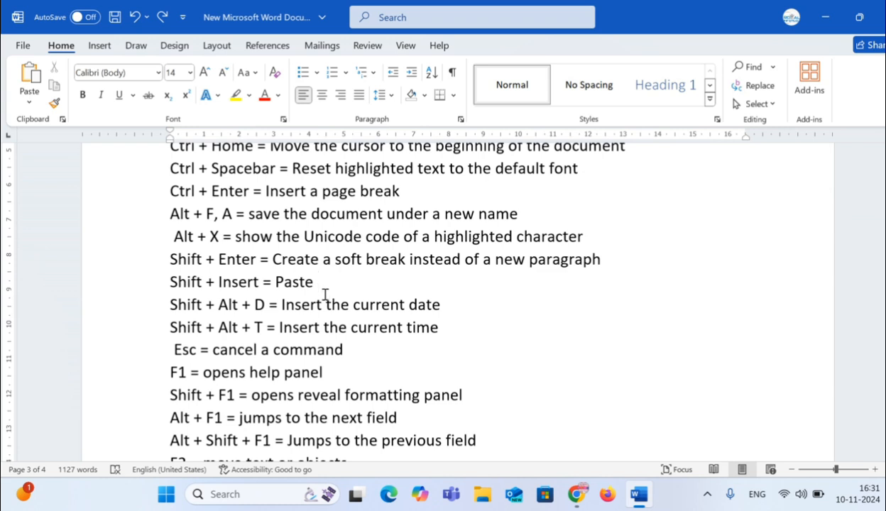
# Insert the current date and time three times in a row on a new line below the "Insert the current date" entry.
pyautogui.click(441, 304)
pyautogui.press('Return')
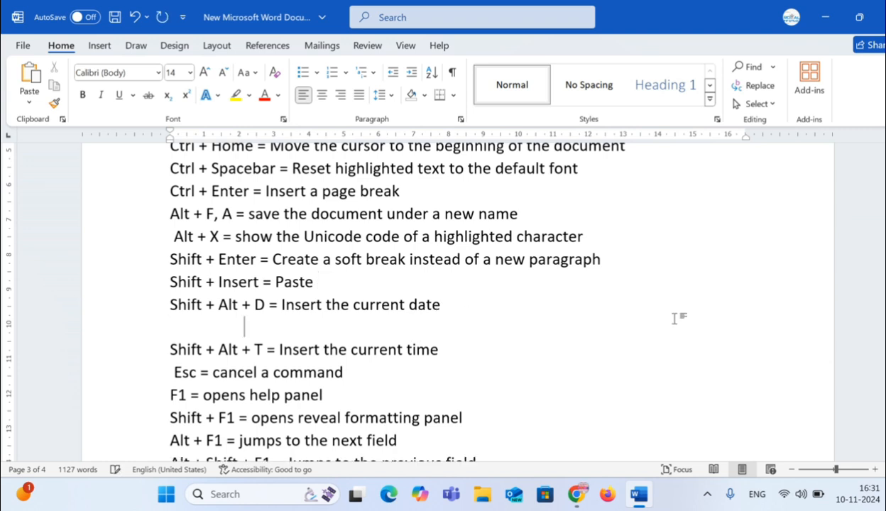
pyautogui.hotkey('shift', 'alt', 'd')
pyautogui.hotkey('shift', 'alt', 't')
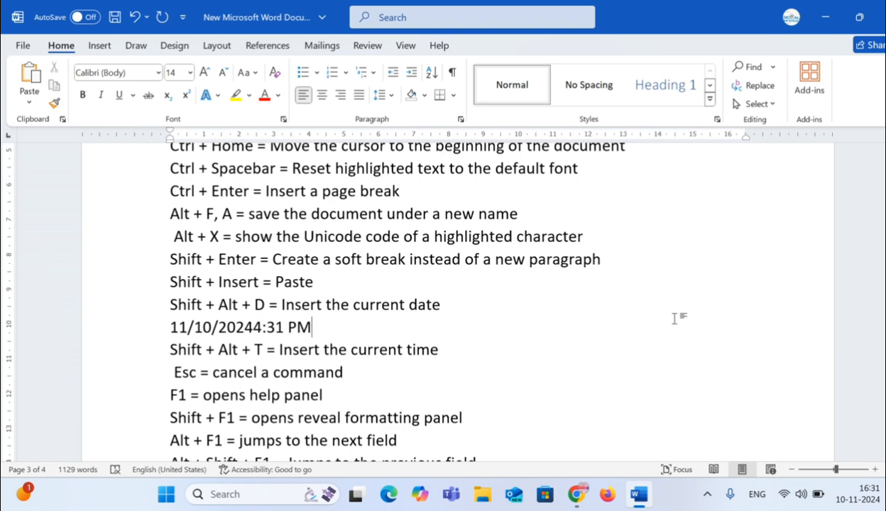
pyautogui.hotkey('shift', 'alt', 'd')
pyautogui.hotkey('shift', 'alt', 't')
pyautogui.hotkey('shift', 'alt', 'd')
pyautogui.hotkey('shift', 'alt', 't')
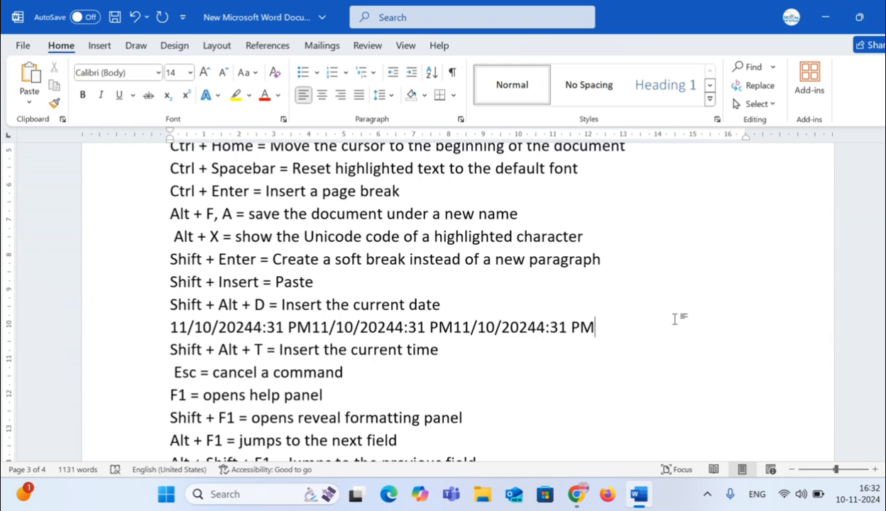
# Delete the inserted dates and times together with their empty line.
pyautogui.moveTo(595, 329); pyautogui.dragTo(157, 331)
pyautogui.press('Delete')
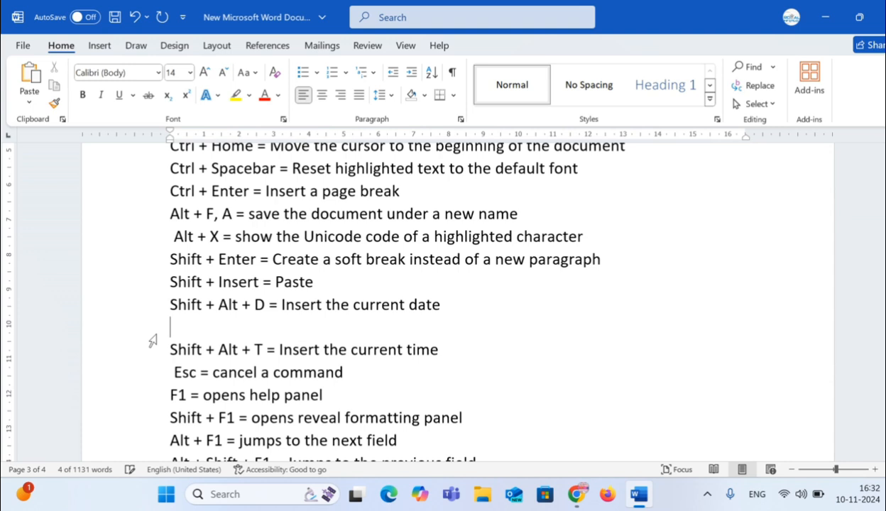
pyautogui.press('Delete')
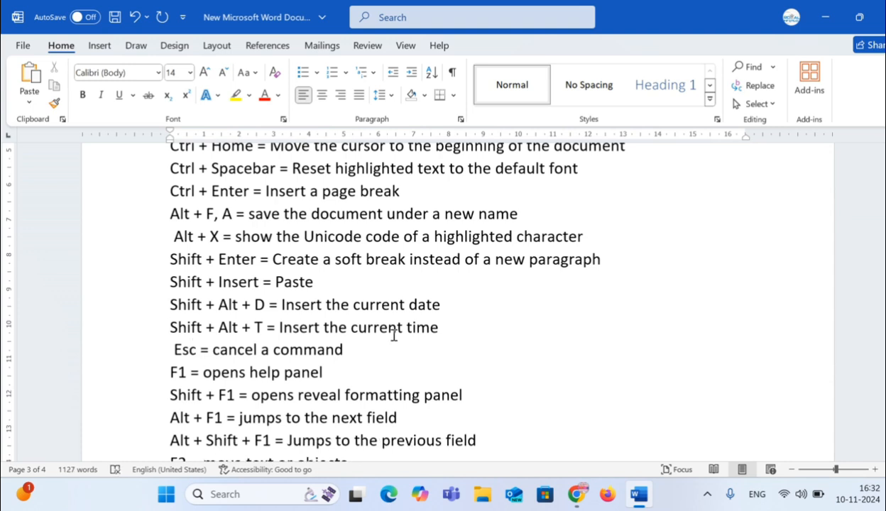
# Call up the help panel, and open the print window and return from it to the document.
pyautogui.scroll(-2, 456, 333)
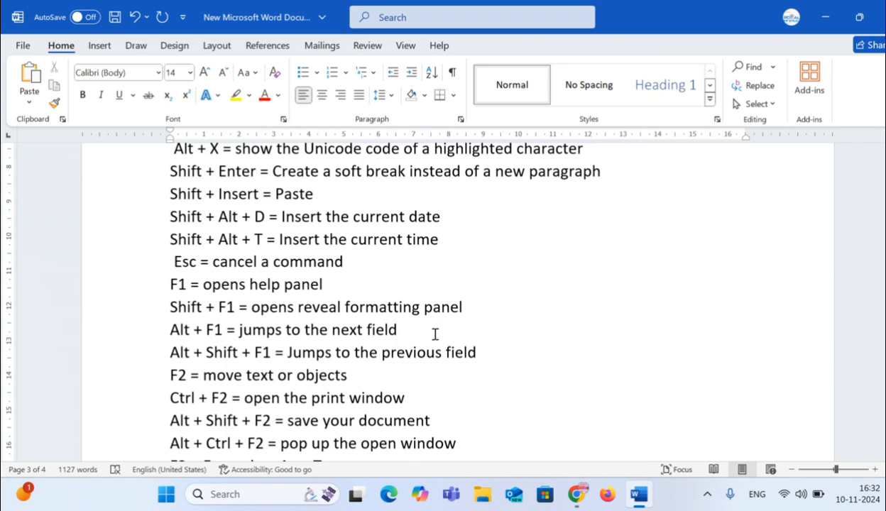
pyautogui.press('F1')
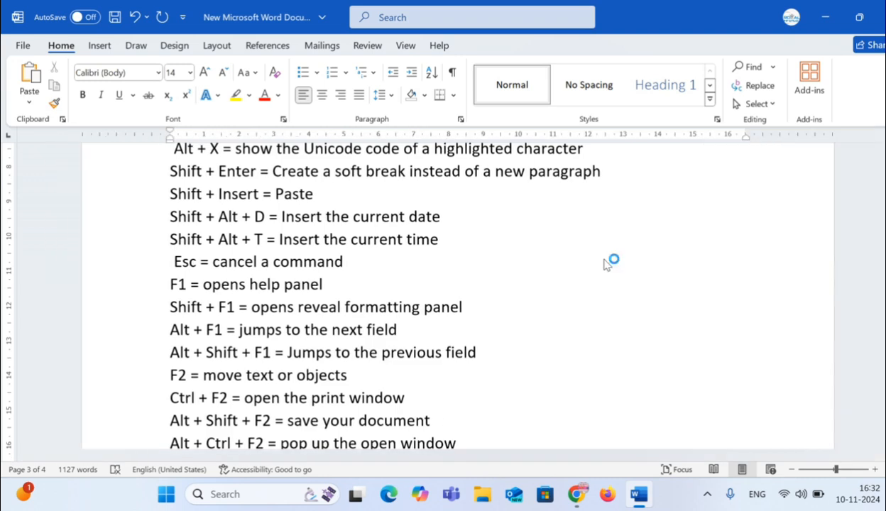
pyautogui.scroll(-2, 386, 421)
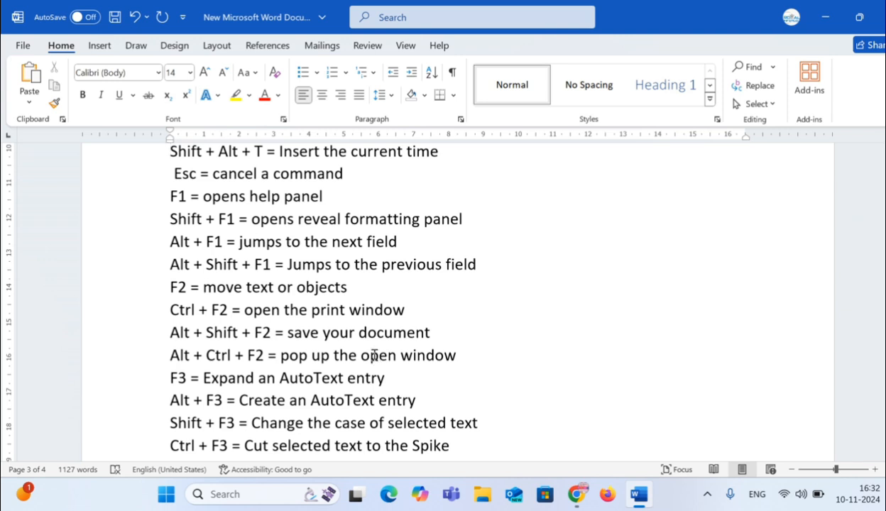
pyautogui.hotkey('ctrl', 'F2')
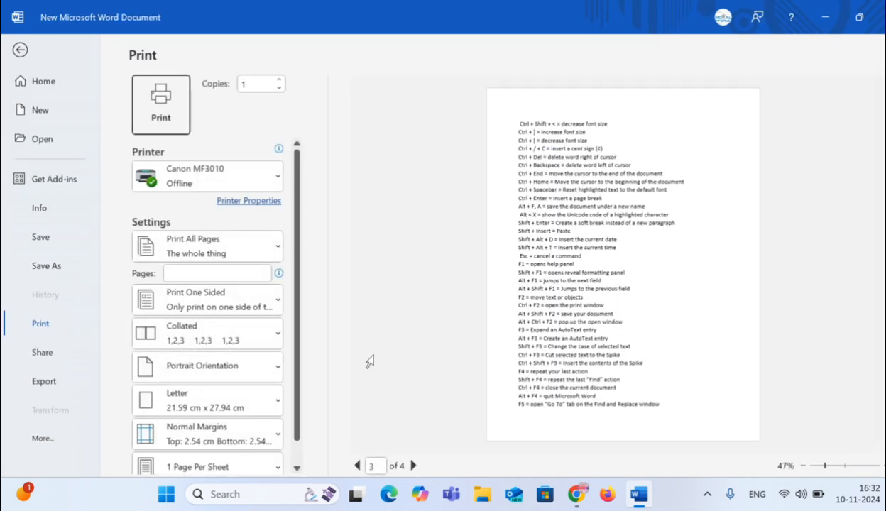
pyautogui.press('Escape')
# Read through the listed function-key shortcuts from the F3 entries at the end of page 3 to the F8 entries on page 4.
pyautogui.scroll(-2, 375, 353)
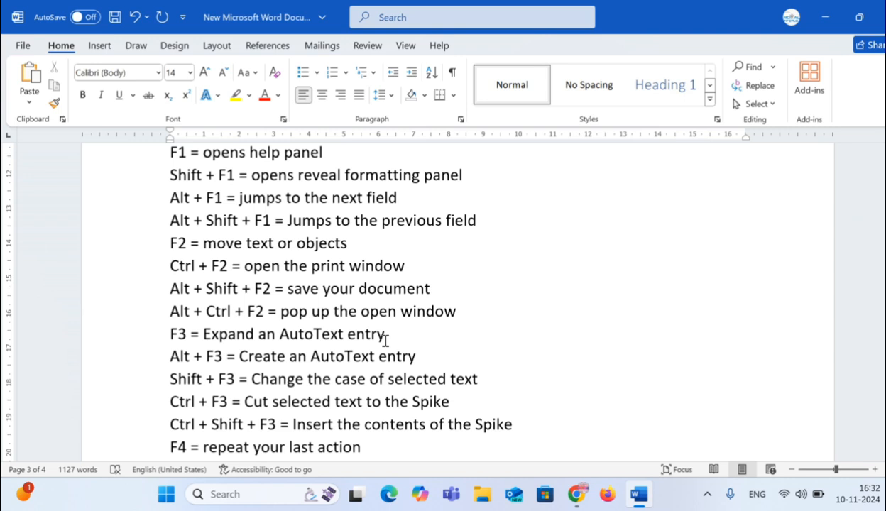
pyautogui.scroll(-2, 394, 329)
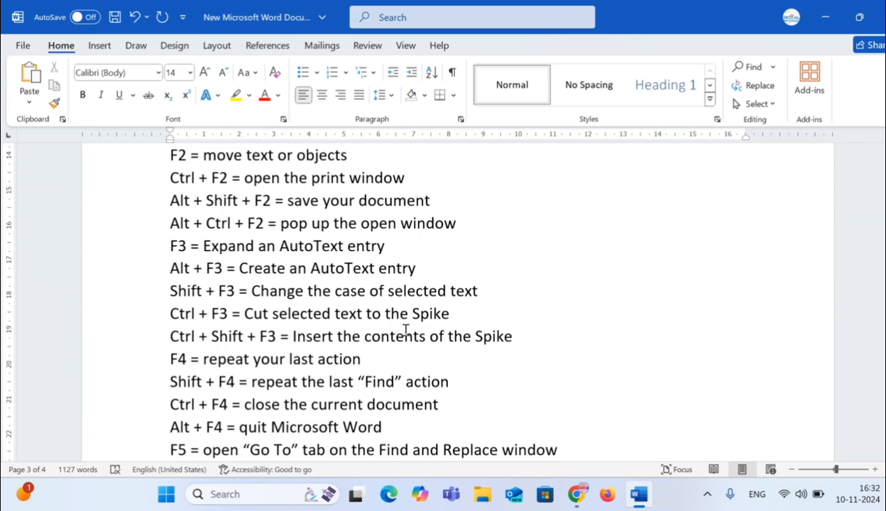
pyautogui.scroll(-2, 495, 293)
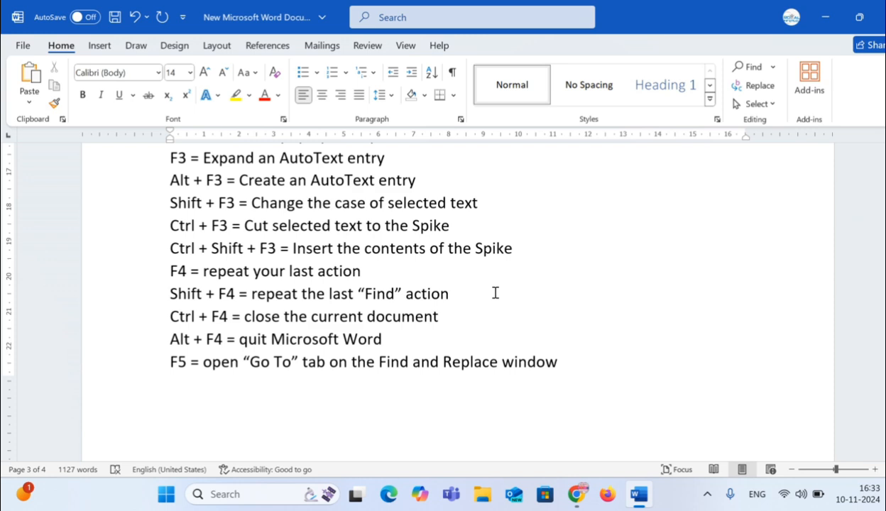
pyautogui.scroll(-3, 496, 294)
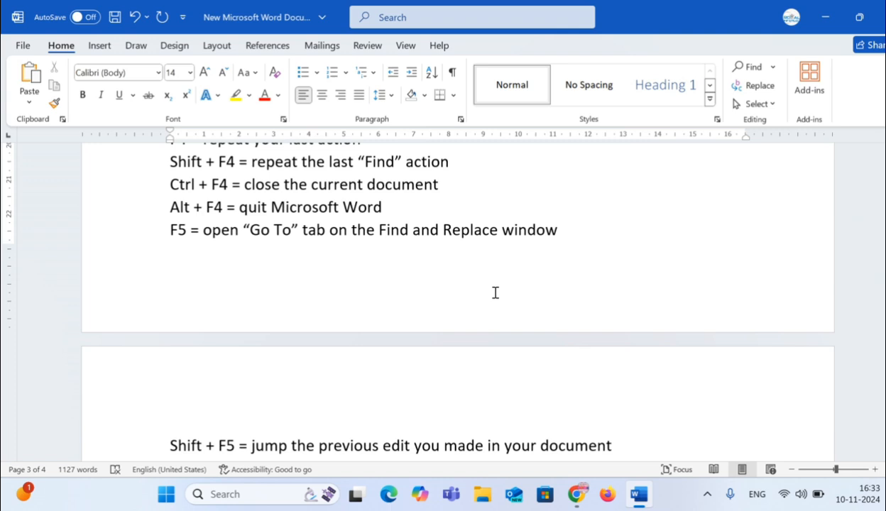
pyautogui.scroll(-3, 496, 292)
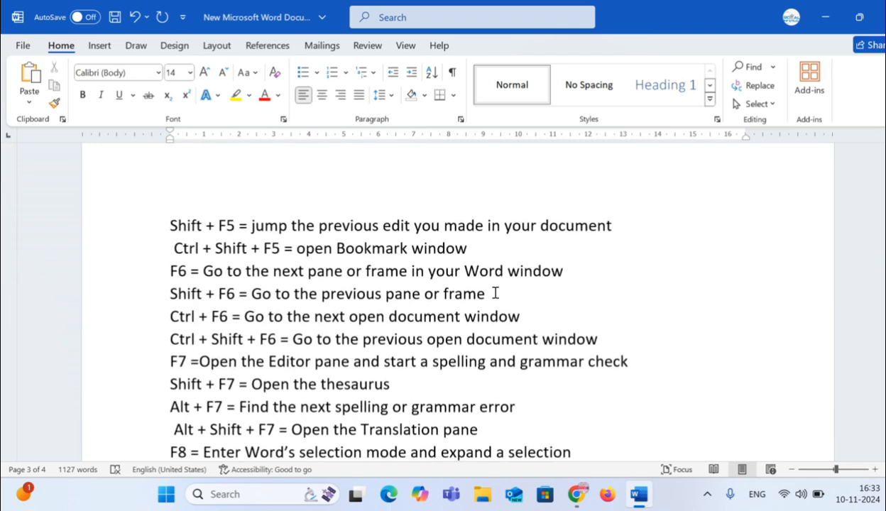
pyautogui.scroll(3, 496, 293)
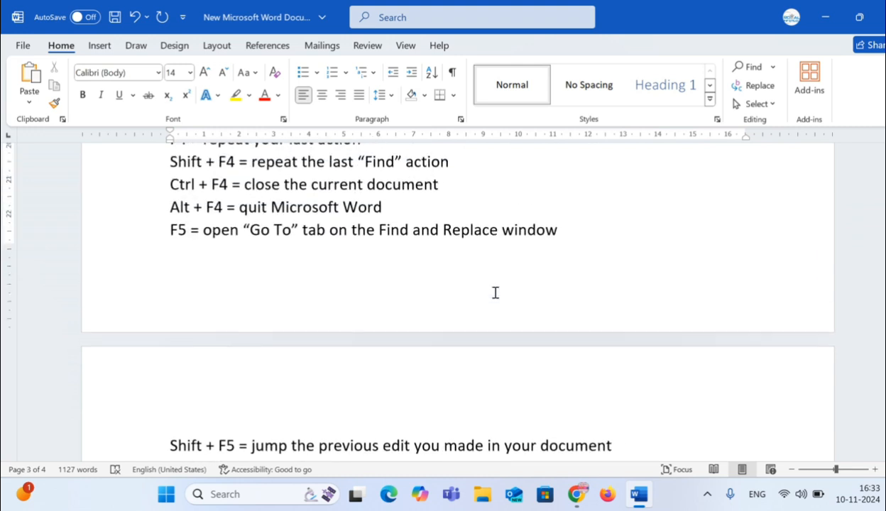
pyautogui.scroll(-3, 496, 292)
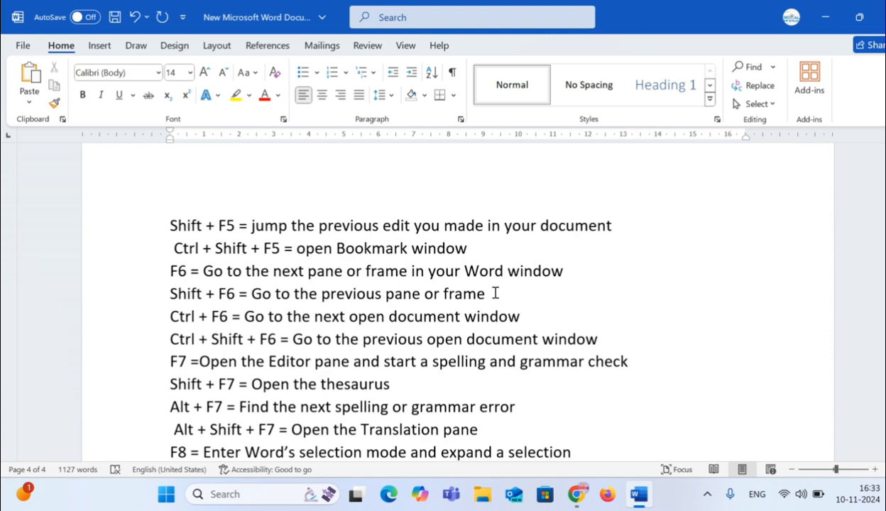
pyautogui.scroll(-1, 496, 294)
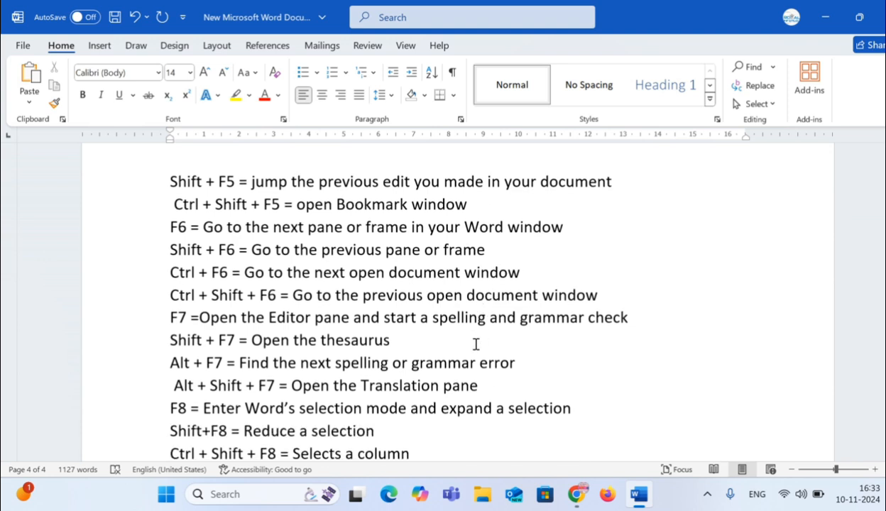
# Underline and bold the "F7 =Open the Editor pane and start a spelling and grammar check" entry.
pyautogui.moveTo(630, 318); pyautogui.dragTo(142, 313)
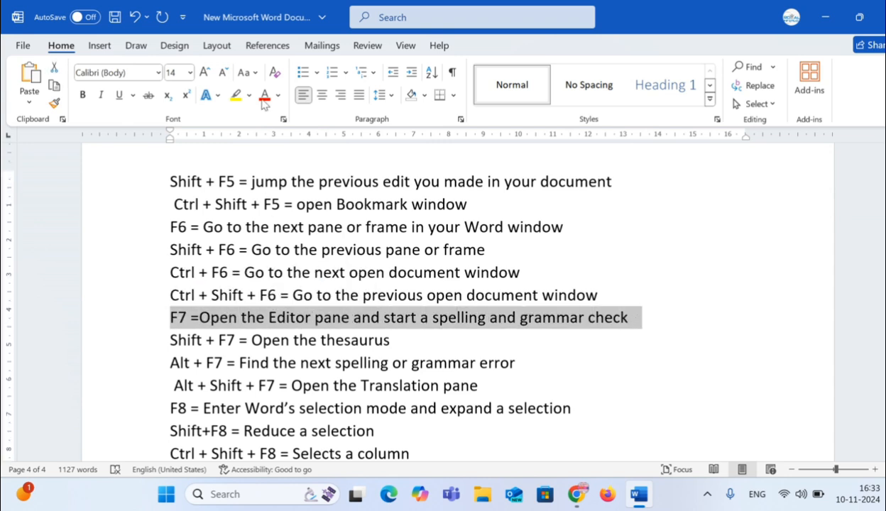
pyautogui.click(121, 97)
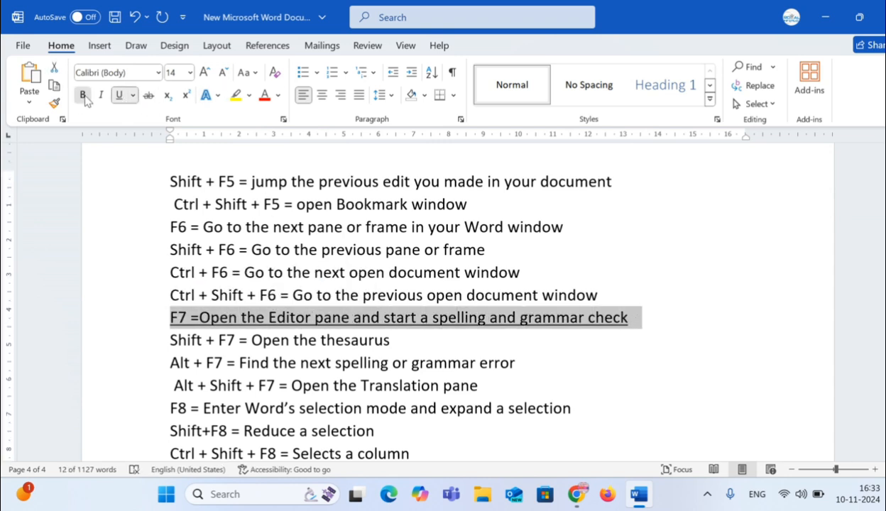
pyautogui.click(83, 95)
pyautogui.click(655, 319)
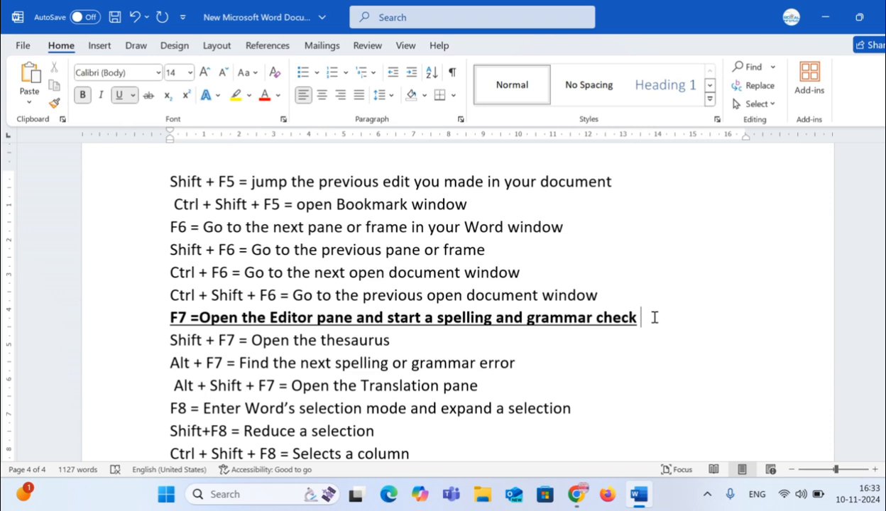
# Underline, bold and italicize the "Alt + F7 = Find the next spelling or grammar error" entry.
pyautogui.scroll(-2, 655, 318)
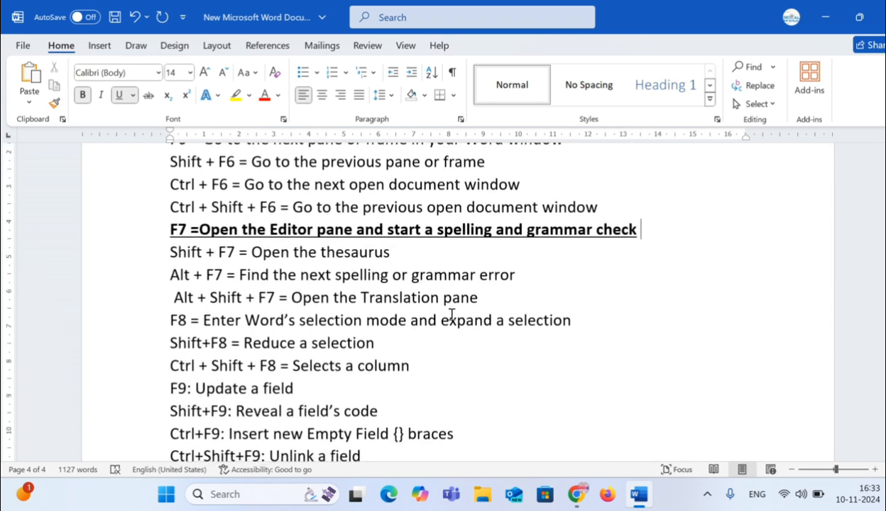
pyautogui.click(433, 255)
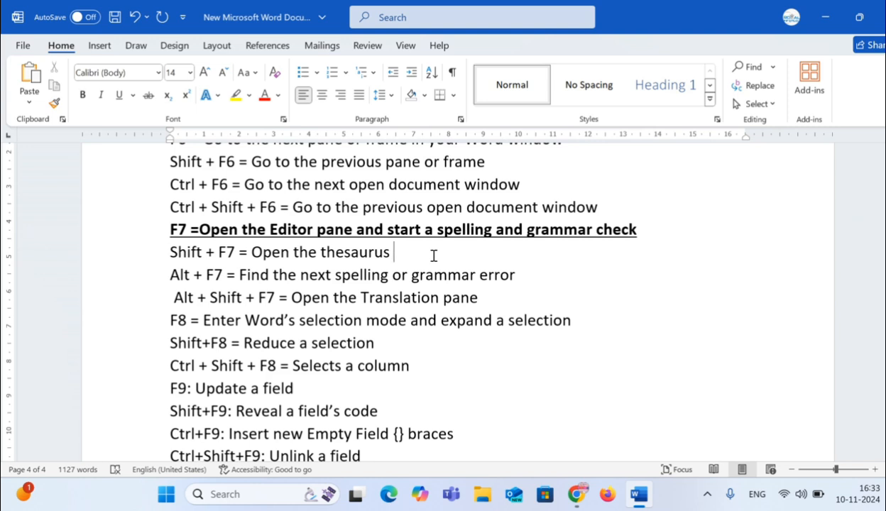
pyautogui.moveTo(531, 276); pyautogui.dragTo(179, 273)
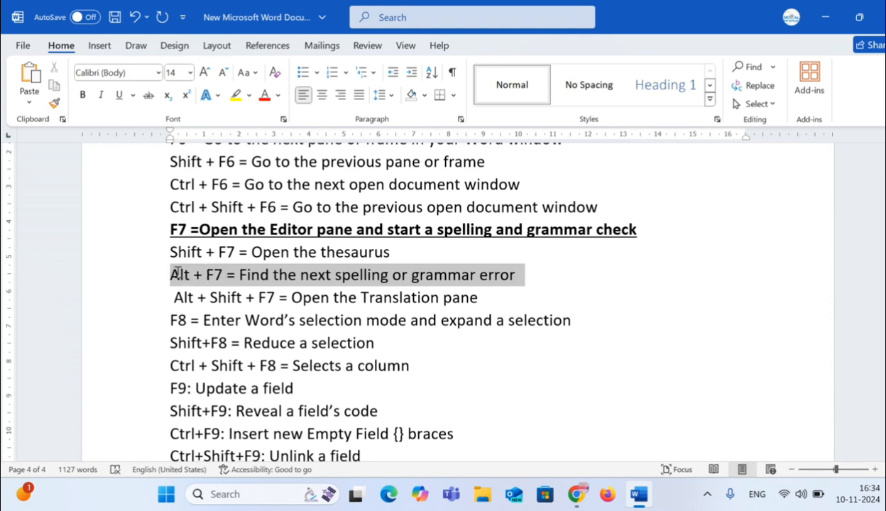
pyautogui.click(120, 95)
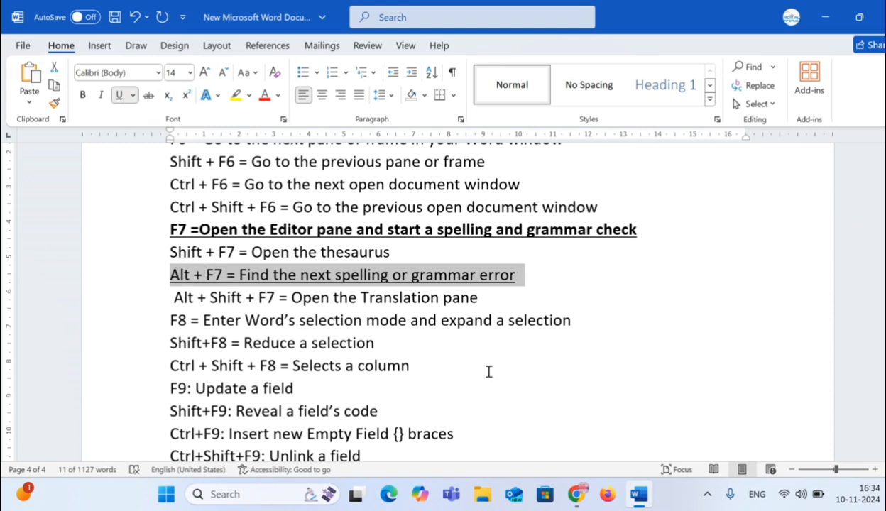
pyautogui.click(82, 95)
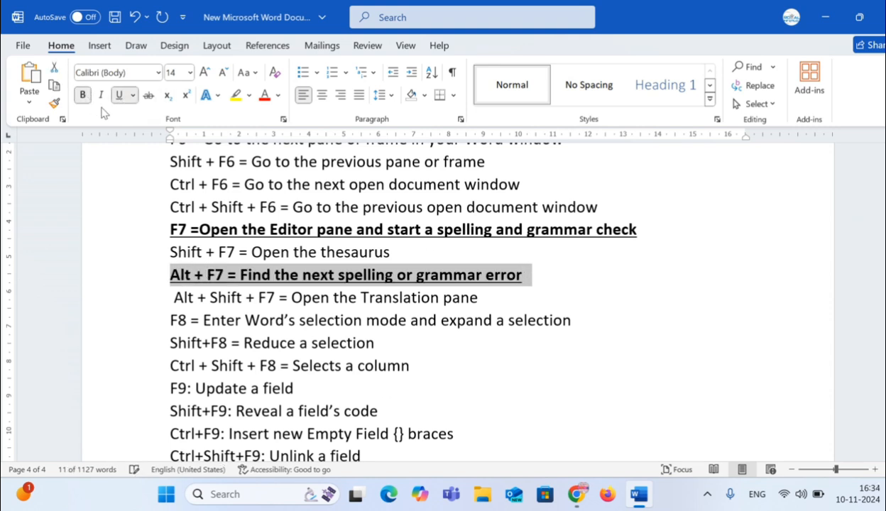
pyautogui.click(101, 95)
pyautogui.click(277, 297)
# Show and hide Word's key tips twice to demonstrate the "Show key tips" entry.
pyautogui.scroll(-1, 280, 304)
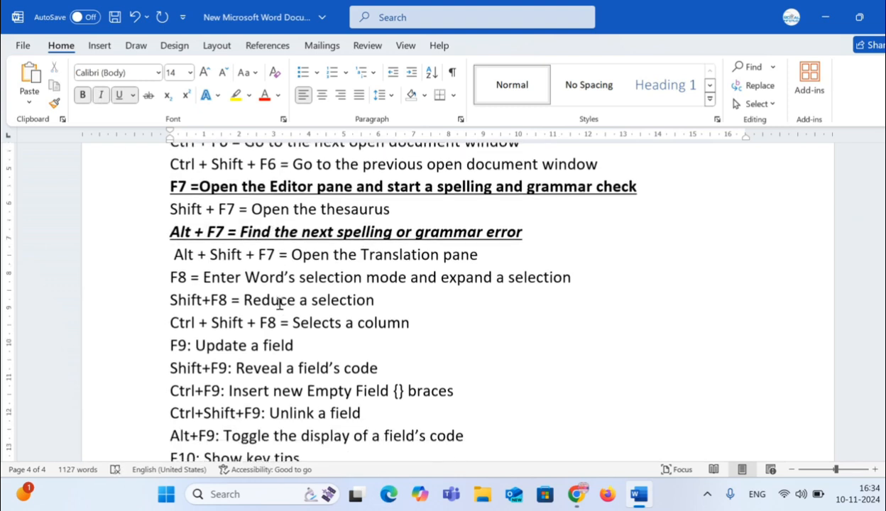
pyautogui.scroll(-1, 281, 304)
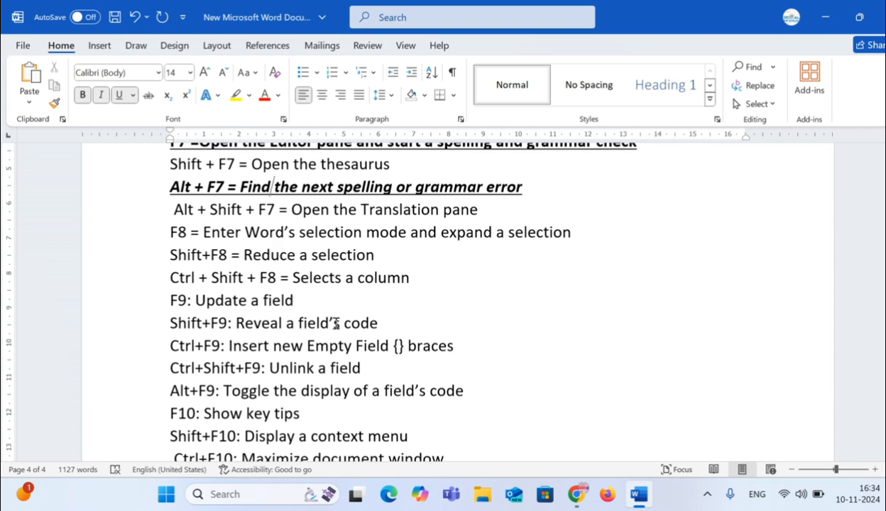
pyautogui.scroll(-2, 341, 313)
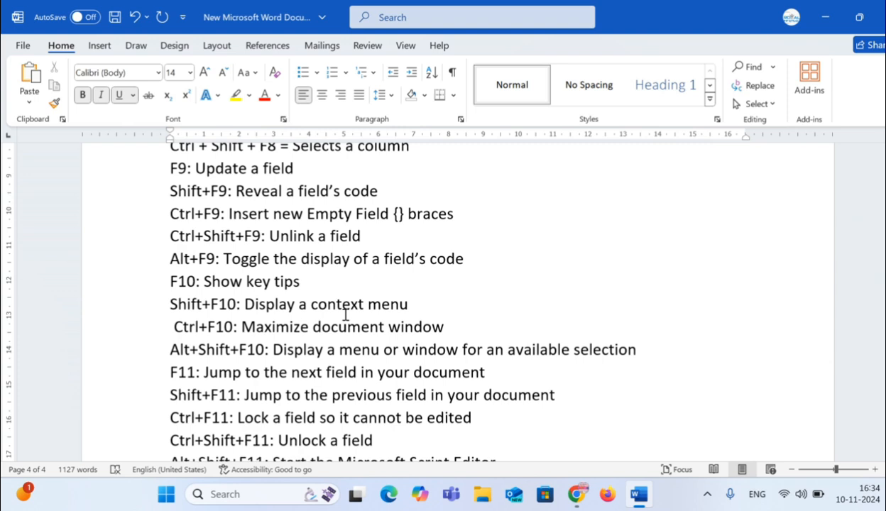
pyautogui.press('F10')
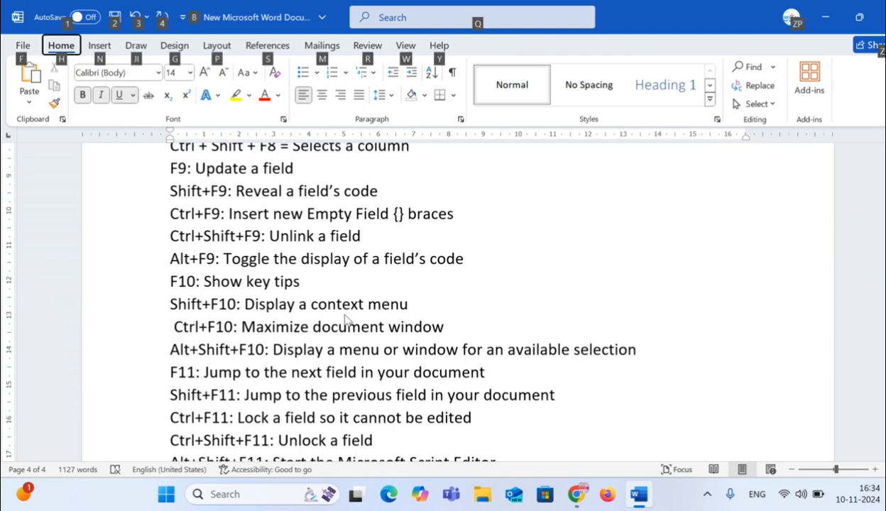
pyautogui.press('F10')
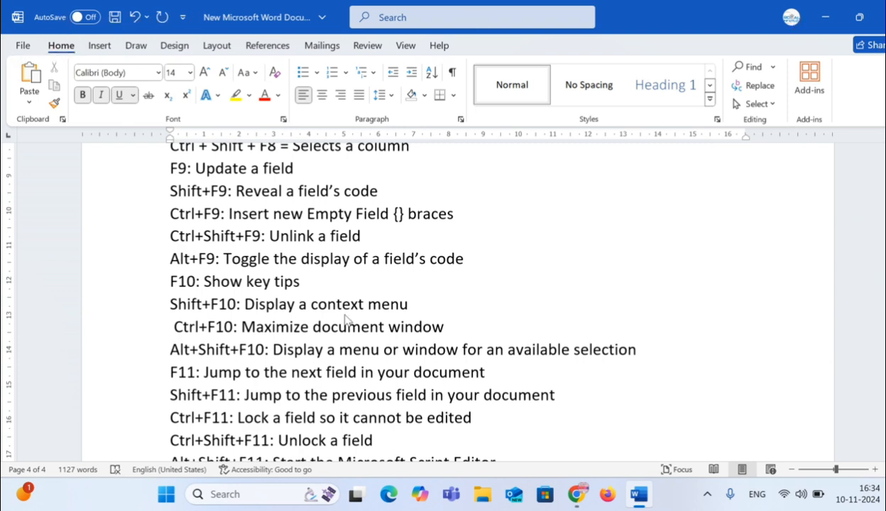
pyautogui.press('F10')
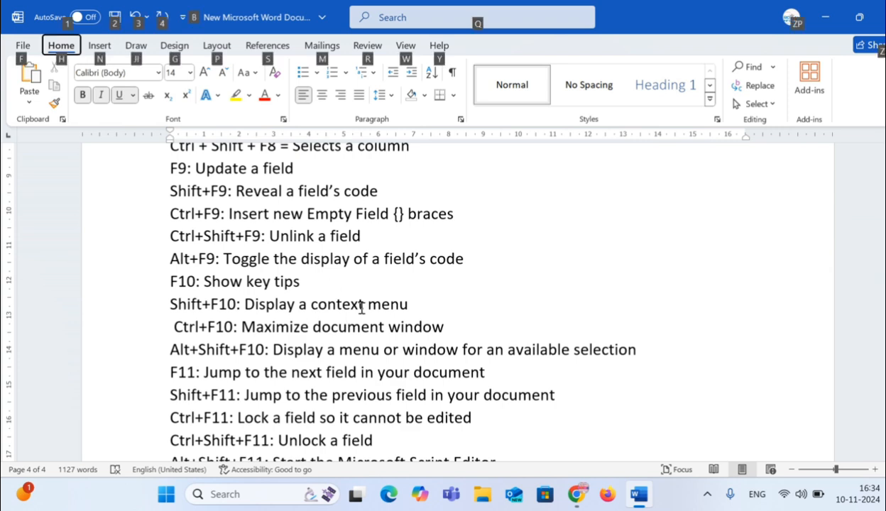
pyautogui.click(374, 301)
pyautogui.scroll(-1, 386, 300)
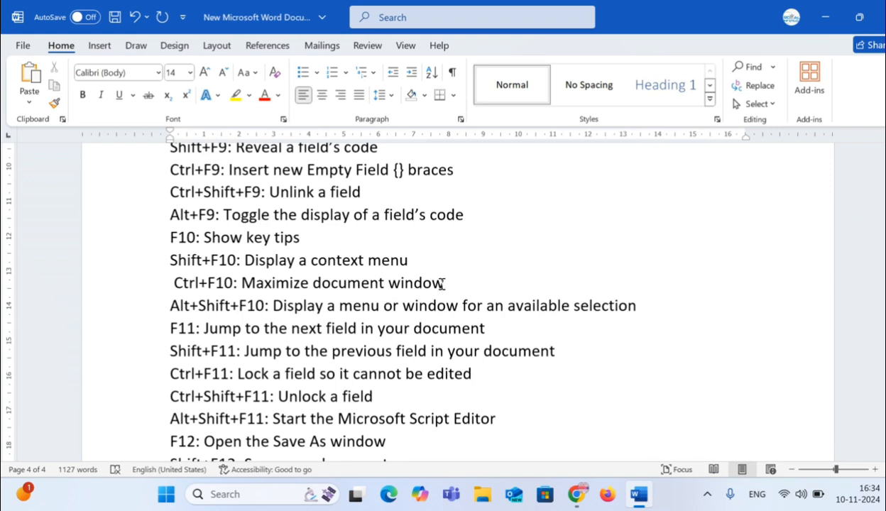
# Read through the listed function-key shortcuts from the Ctrl+F10 entry to the final Ctrl+Shift+F12 entry on page 4.
pyautogui.scroll(-2, 461, 275)
pyautogui.scroll(-1, 462, 275)
pyautogui.scroll(2, 461, 277)
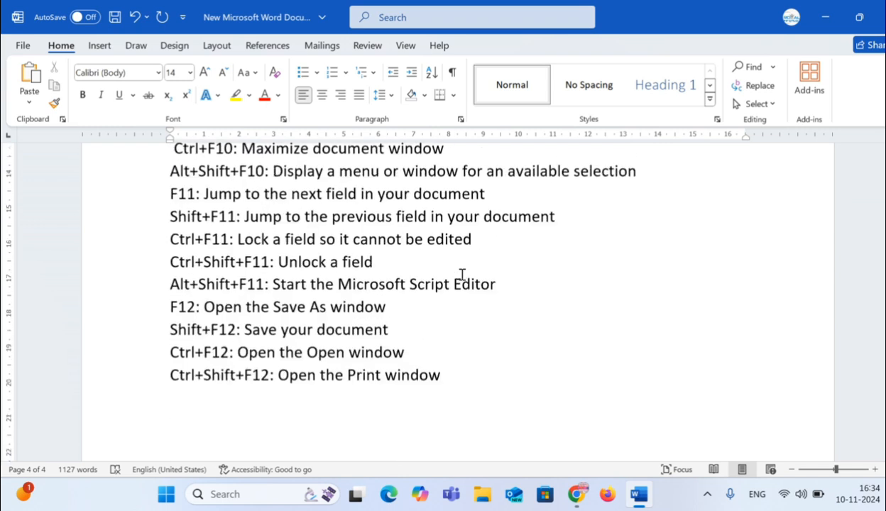
pyautogui.moveTo(171, 217); pyautogui.dragTo(634, 234)
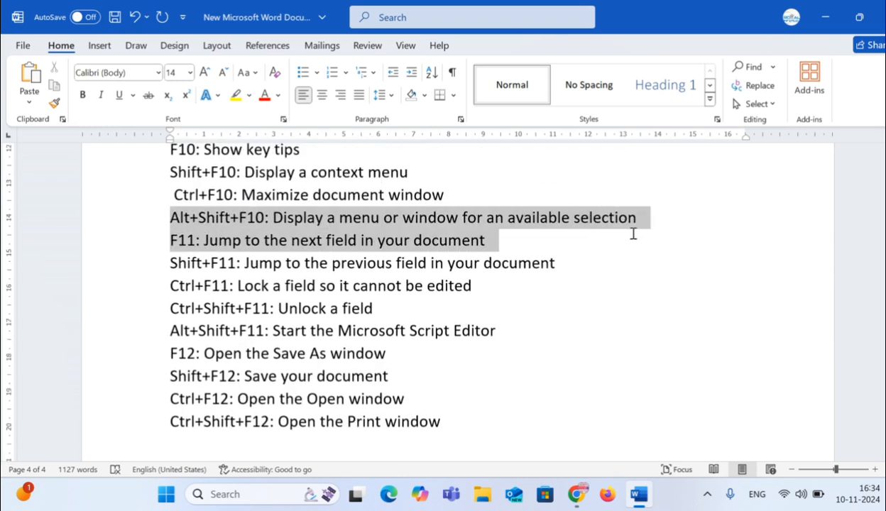
pyautogui.click(503, 242)
pyautogui.scroll(-4, 284, 268)
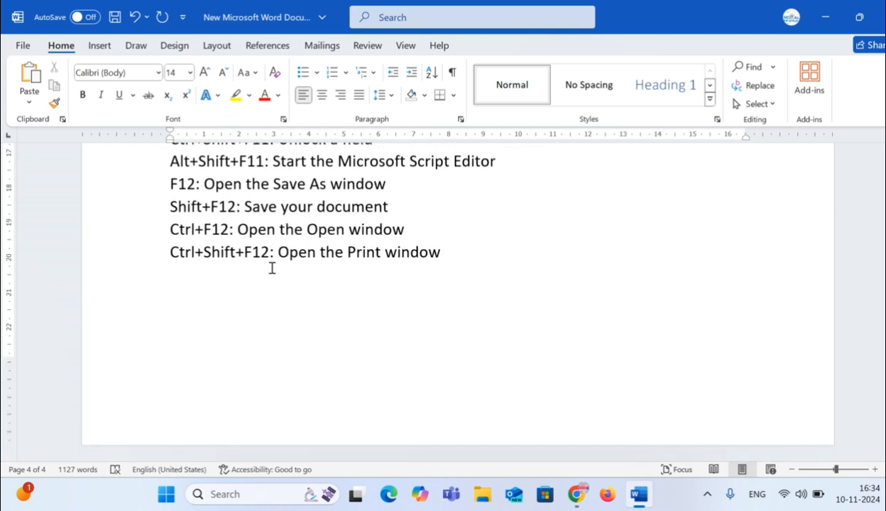
pyautogui.scroll(2, 273, 263)
pyautogui.scroll(2, 270, 263)
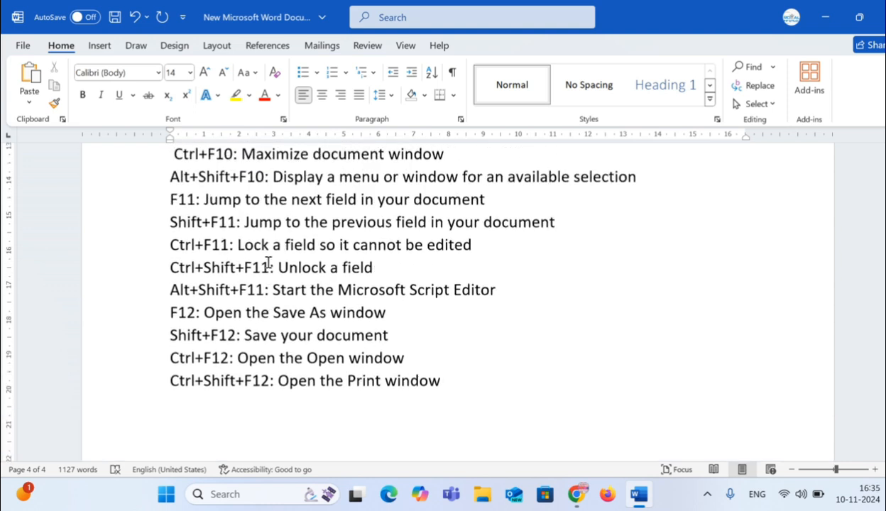
pyautogui.moveTo(212, 225); pyautogui.dragTo(492, 240)
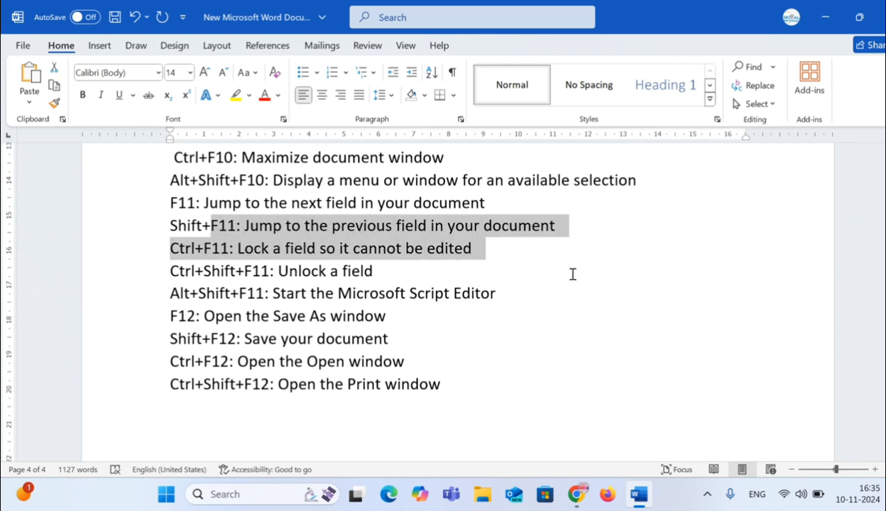
pyautogui.click(504, 277)
pyautogui.moveTo(478, 248); pyautogui.dragTo(182, 242)
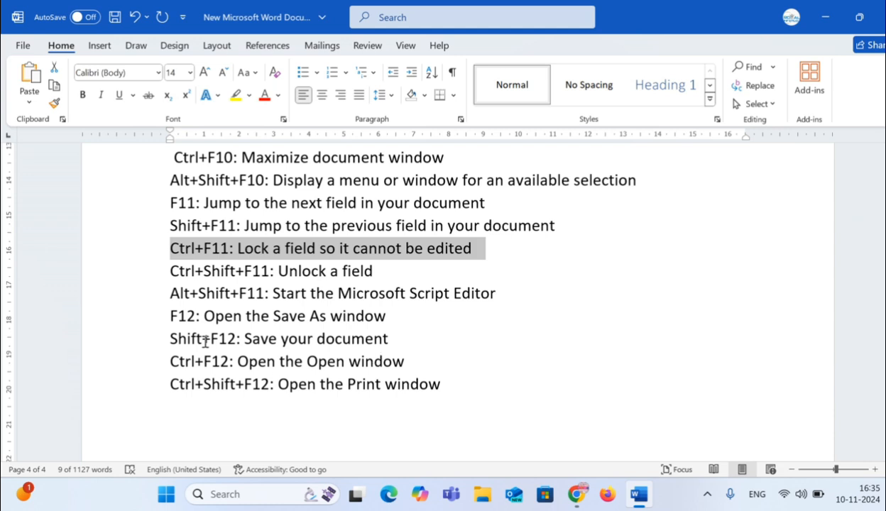
pyautogui.moveTo(162, 329); pyautogui.dragTo(408, 349)
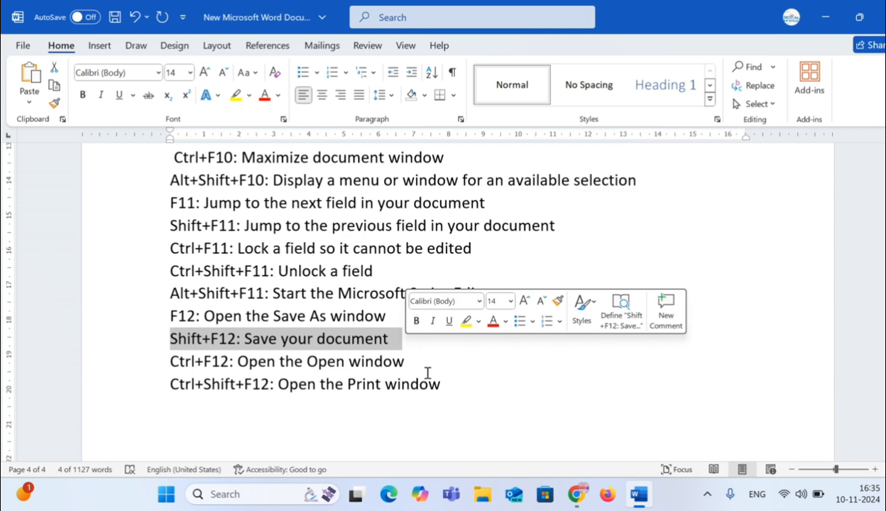
pyautogui.moveTo(446, 385); pyautogui.dragTo(166, 386)
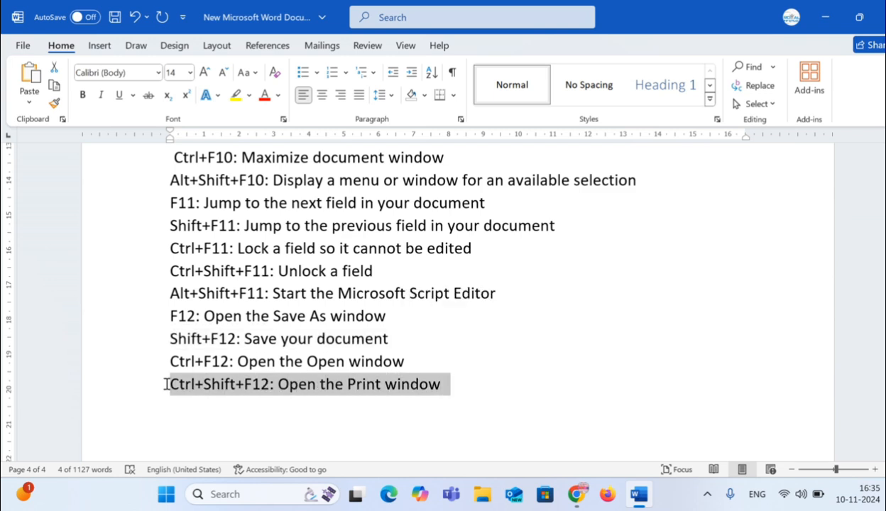
pyautogui.click(504, 406)
pyautogui.scroll(-4, 645, 391)
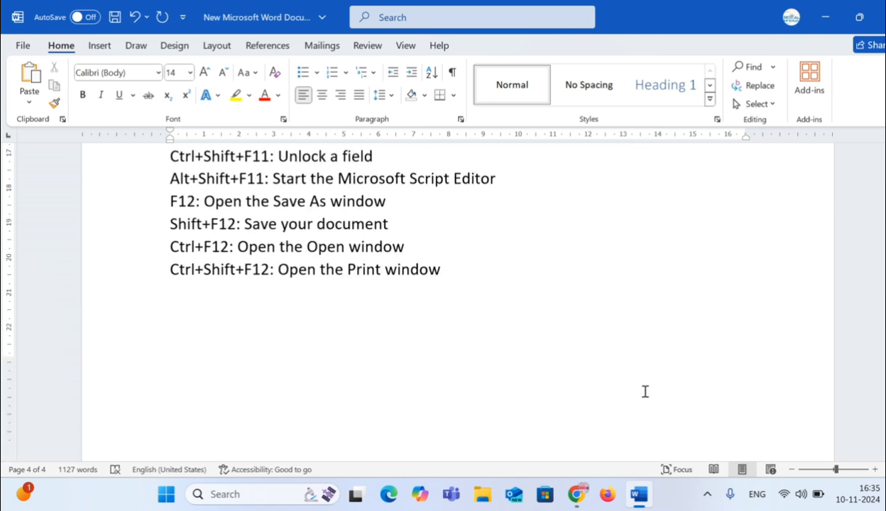
# Add the line "Royal infotech it solution" directly below the "MS WORD PART 6" heading on page 1.
pyautogui.scroll(15, 645, 391)
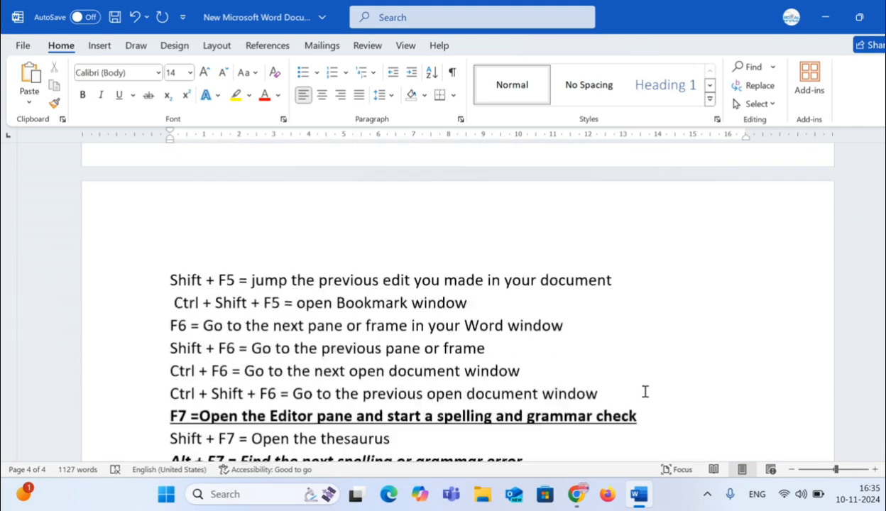
pyautogui.scroll(15, 640, 389)
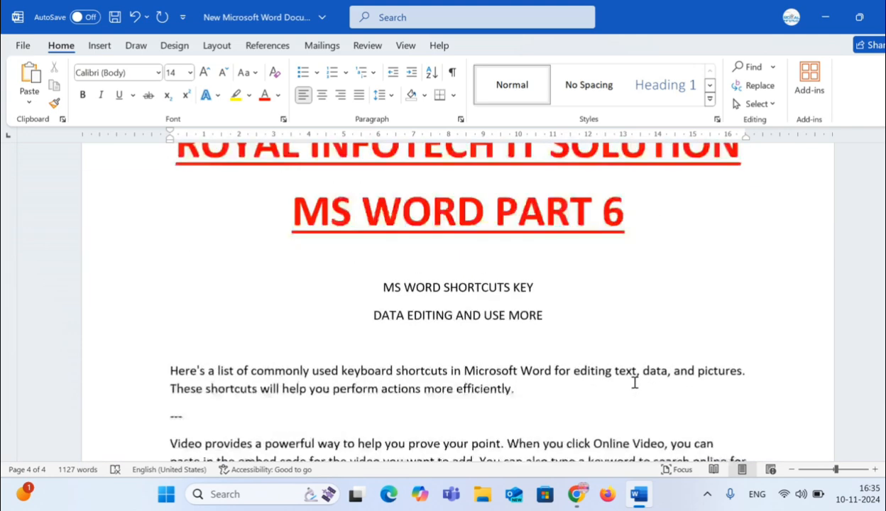
pyautogui.click(633, 334)
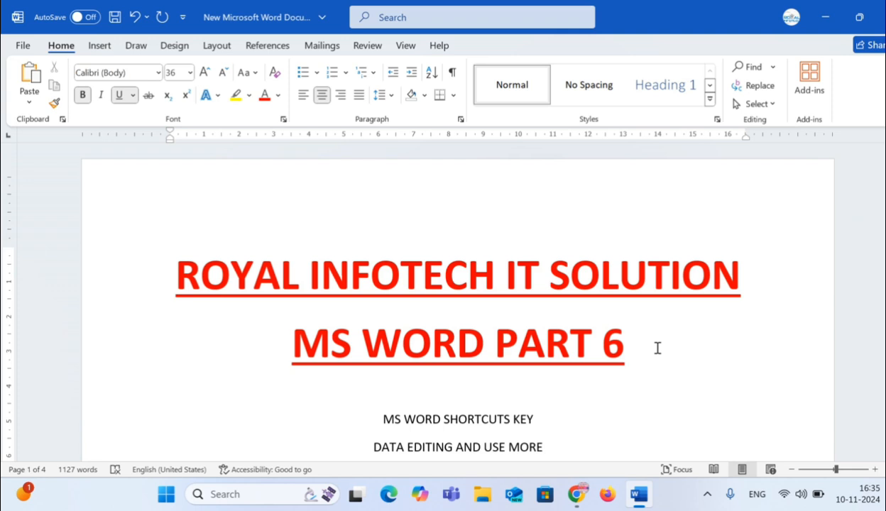
pyautogui.press('Return')
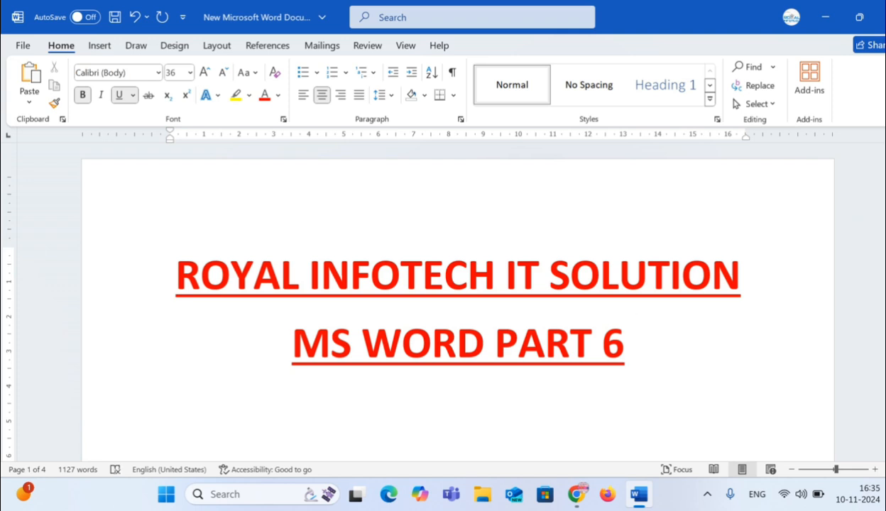
pyautogui.write('roa')
pyautogui.press('BackSpace')
pyautogui.press('BackSpace')
pyautogui.press('BackSpace')
pyautogui.write('Royal ')
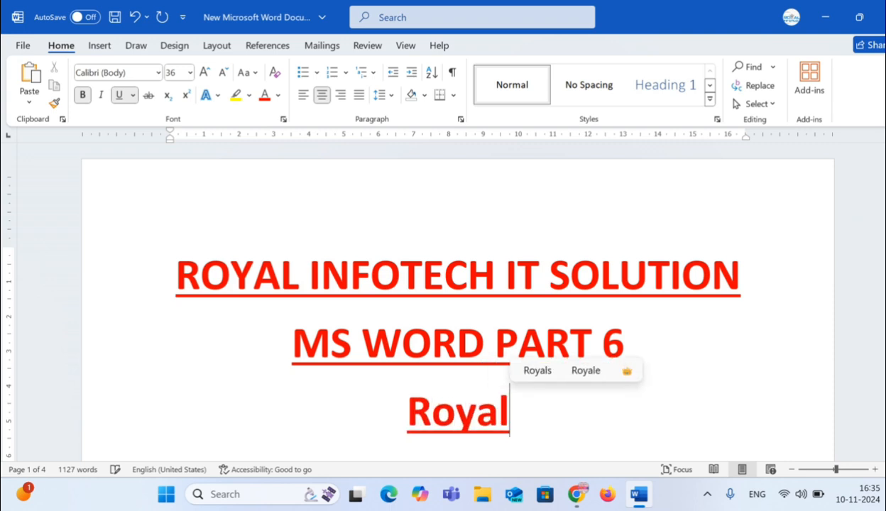
pyautogui.write('infotech')
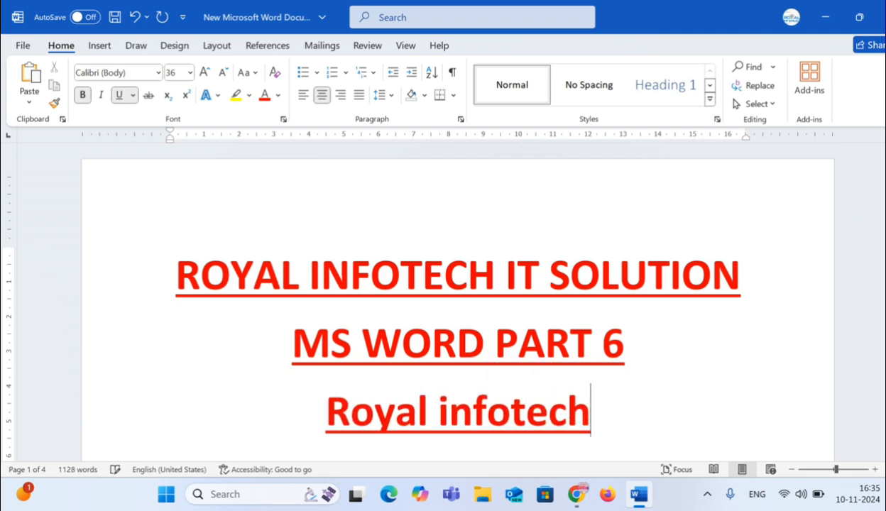
pyautogui.write(' it solution')
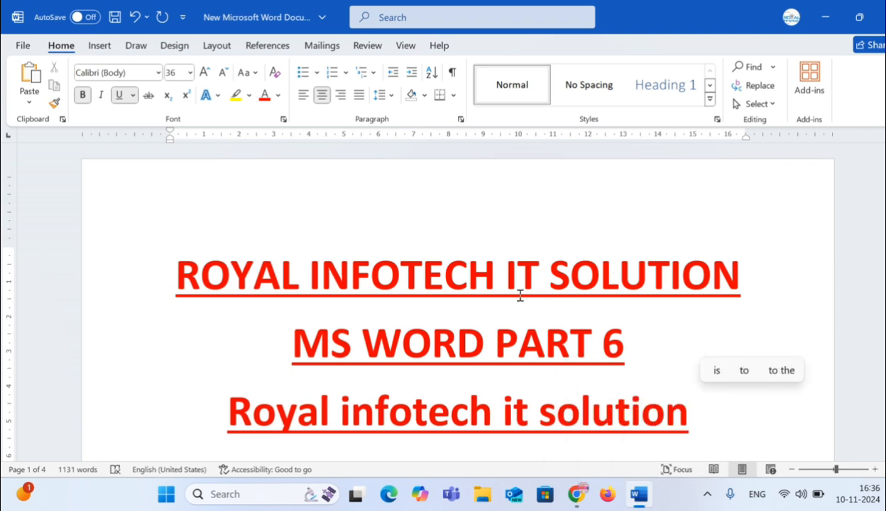
# Remove the bold formatting from the "Royal infotech it solution" line, keeping it underlined.
pyautogui.scroll(-3, 497, 293)
pyautogui.tripleClick(271, 309)
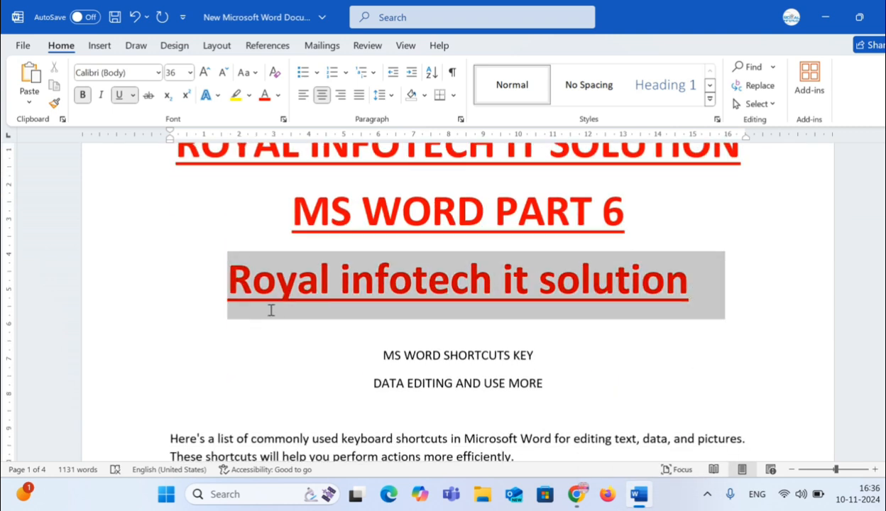
pyautogui.click(120, 96)
pyautogui.click(120, 96)
pyautogui.click(82, 94)
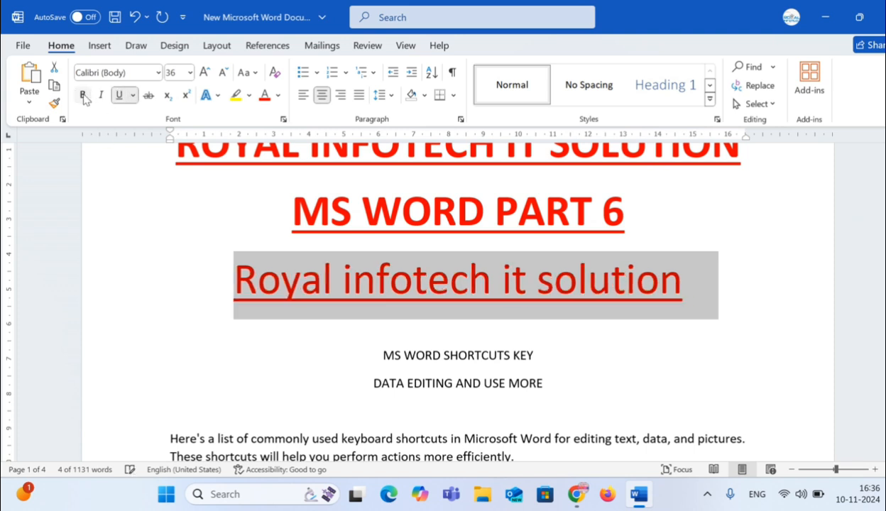
# Enlarge the "Royal infotech it solution" line to font size 48 and shrink it back to 36.
pyautogui.click(204, 73)
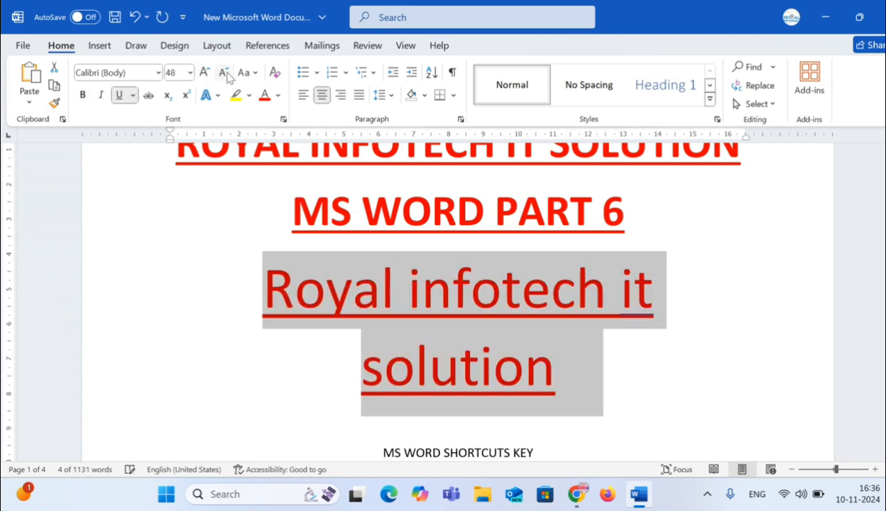
pyautogui.click(224, 73)
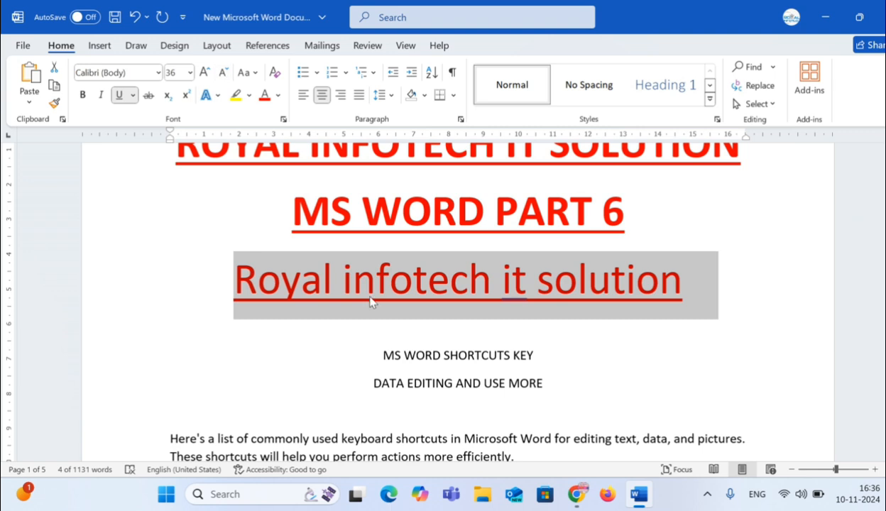
pyautogui.click(466, 295)
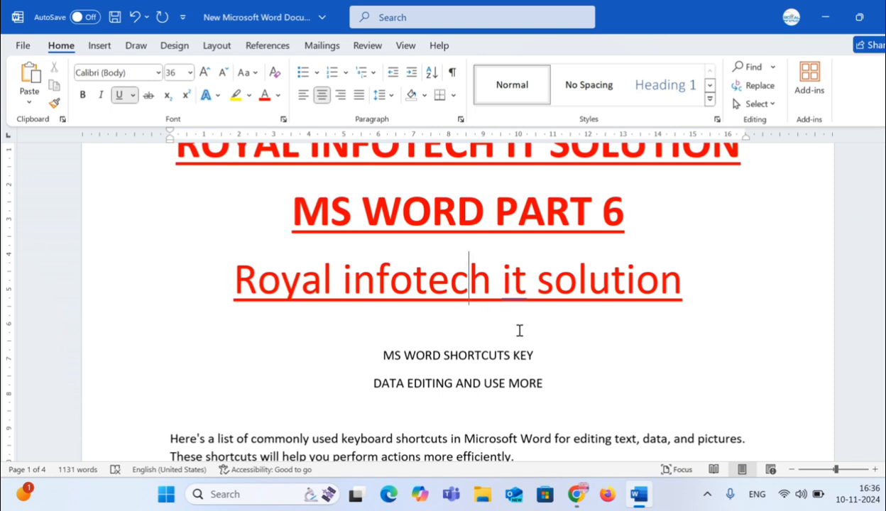
# Close the Word document from the first page.
pyautogui.scroll(3, 520, 331)
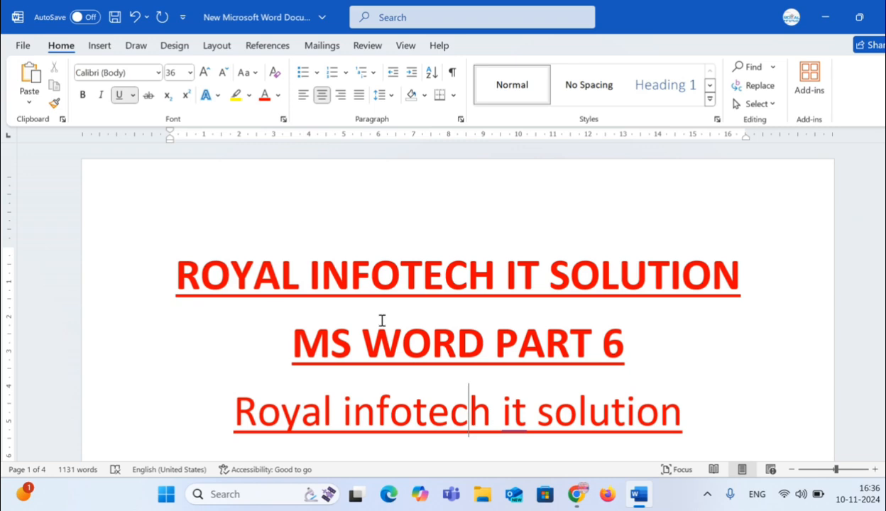
pyautogui.hotkey('alt', 'F4')
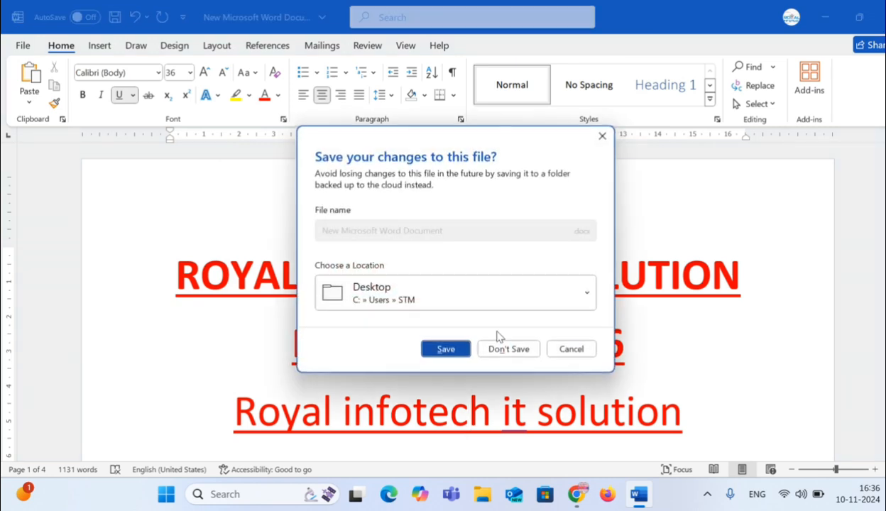